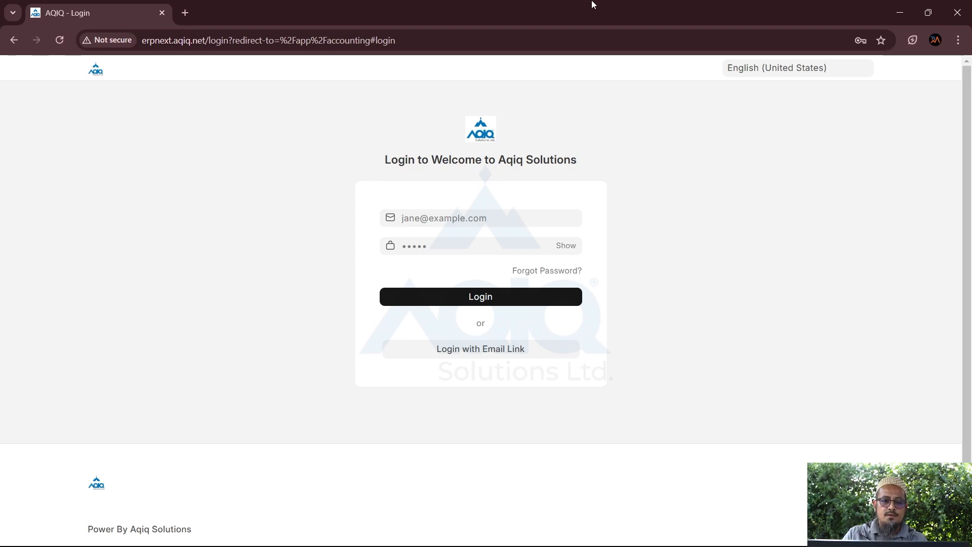
Autofill the saved credentials and log in to the ERPNext site as Administrator
click(491, 244)
click(493, 298)
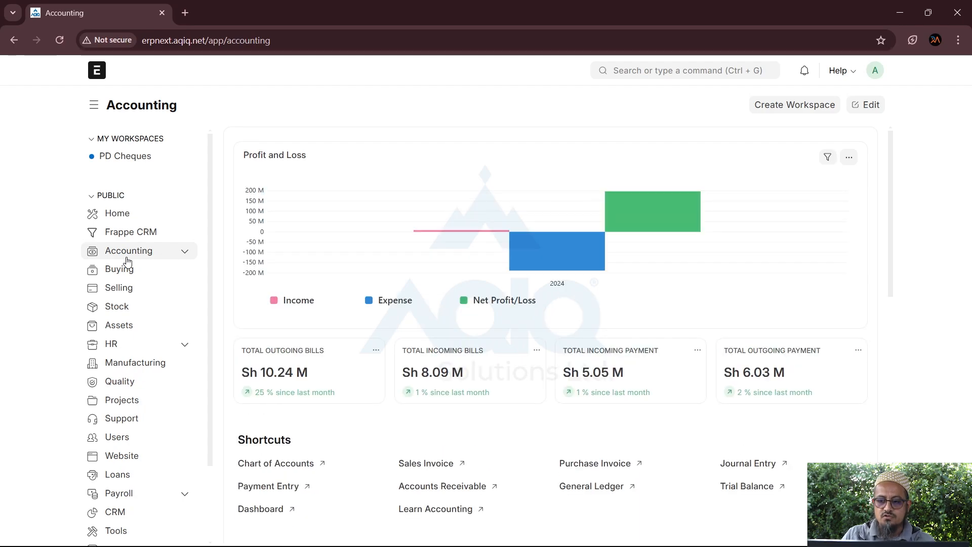
Expand Accounting in the sidebar and look over the workspace's Shortcuts and Reports & Masters
click(185, 251)
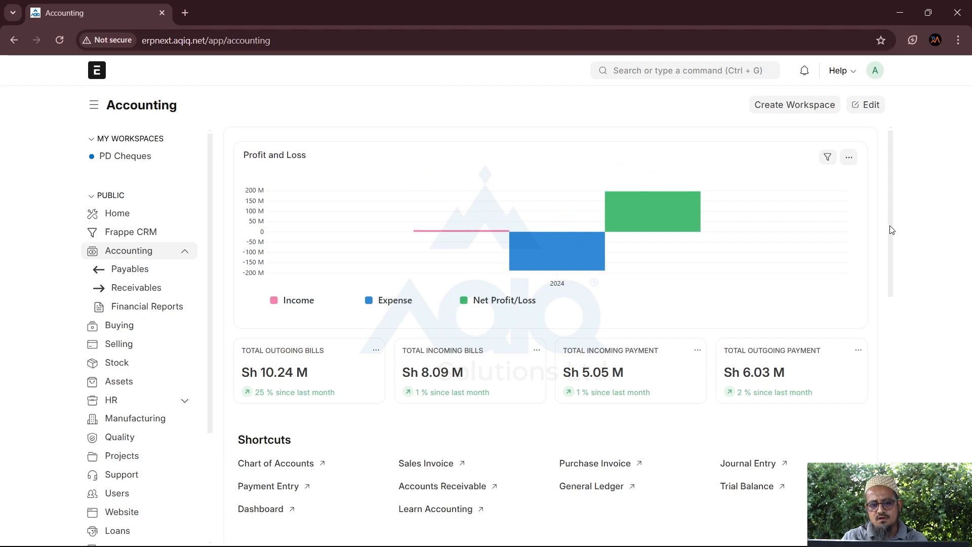
scroll(884, 266, down, 4)
scroll(898, 209, up, 4)
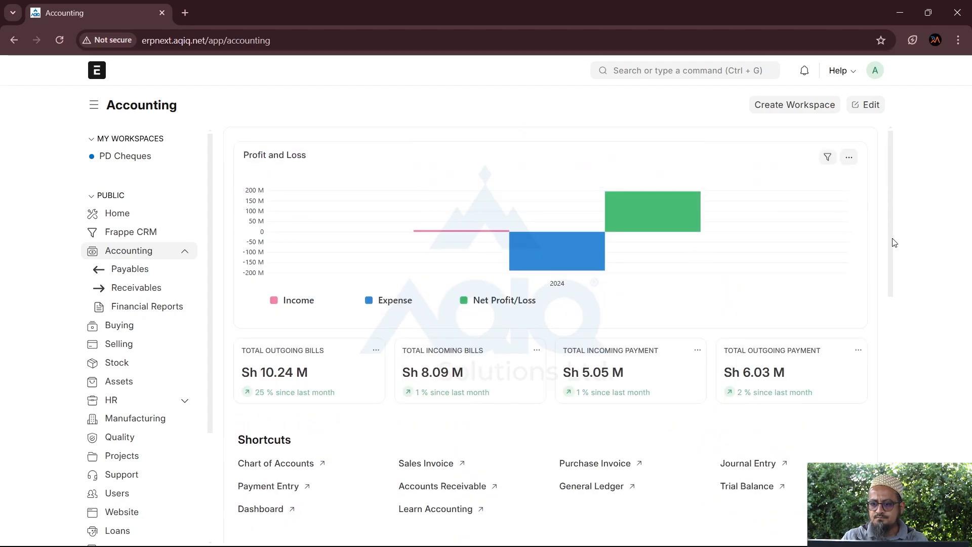
scroll(890, 241, down, 3)
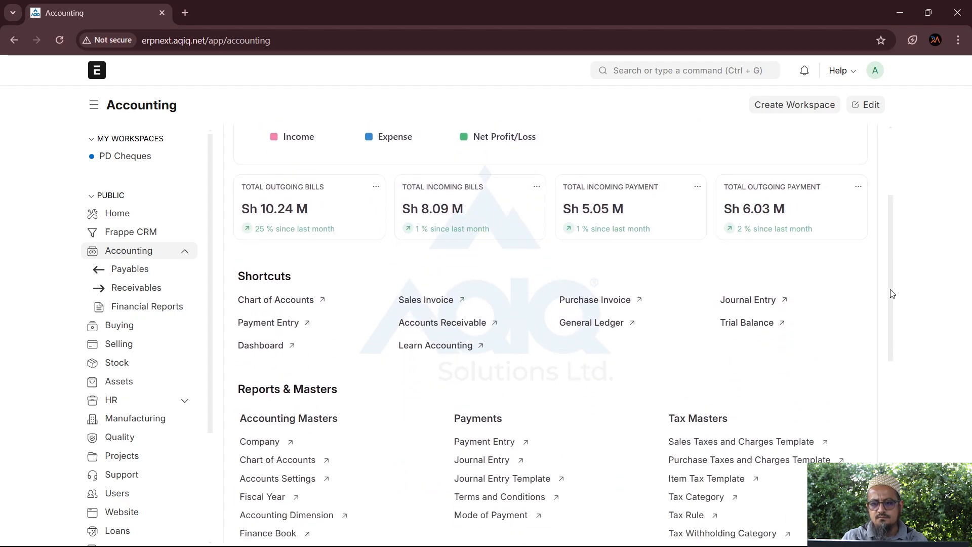
scroll(890, 296, up, 1)
scroll(888, 306, down, 1)
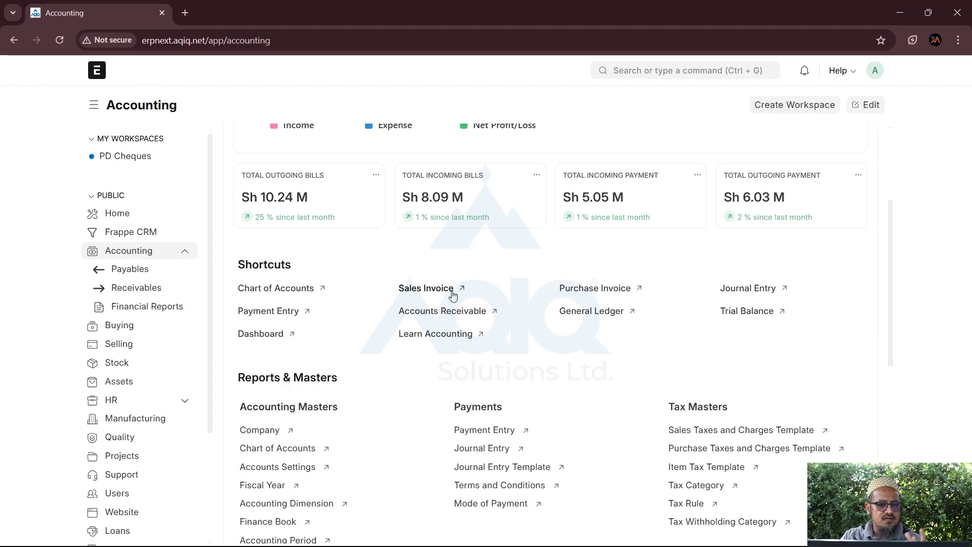
scroll(453, 295, down, 2)
scroll(453, 295, up, 1)
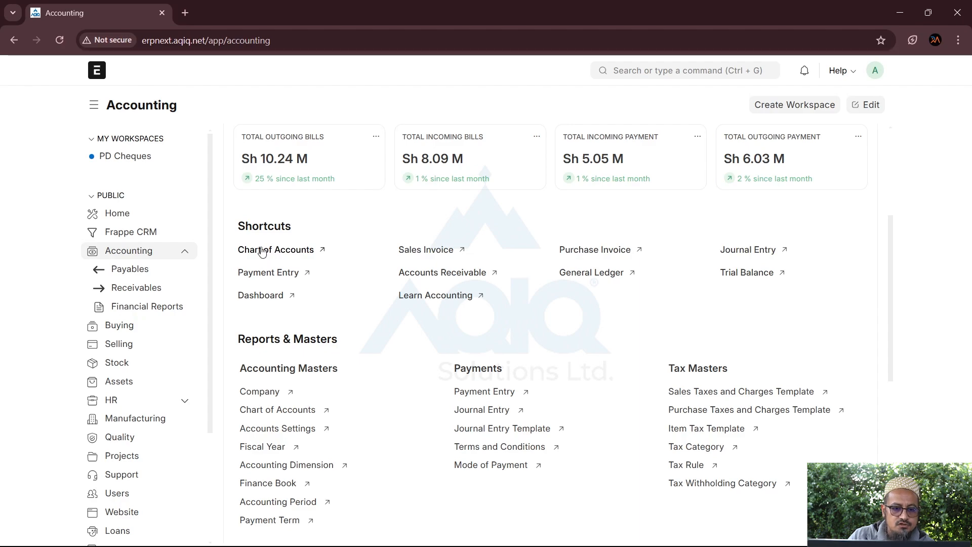
Open the Chart of Accounts and switch it from List View to Tree view
click(262, 250)
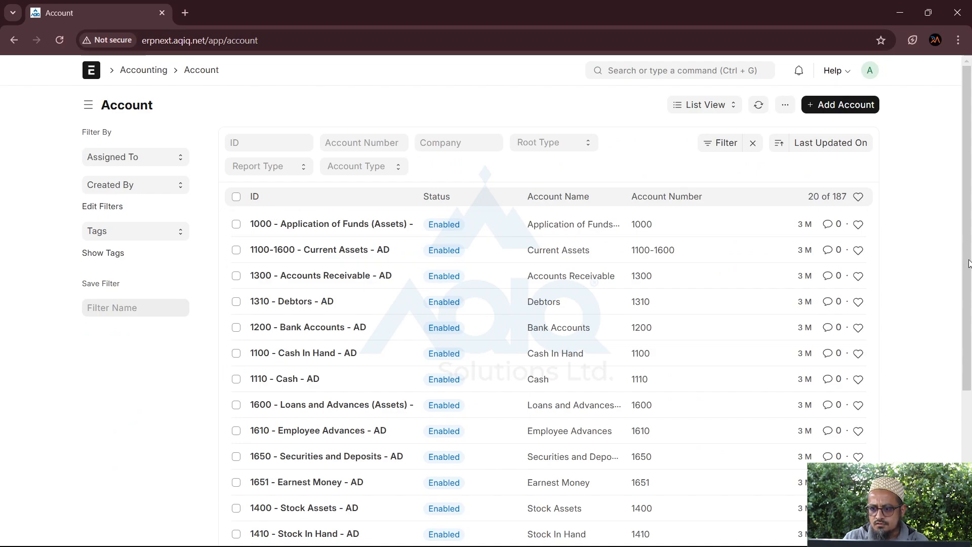
scroll(969, 264, down, 4)
scroll(969, 264, up, 4)
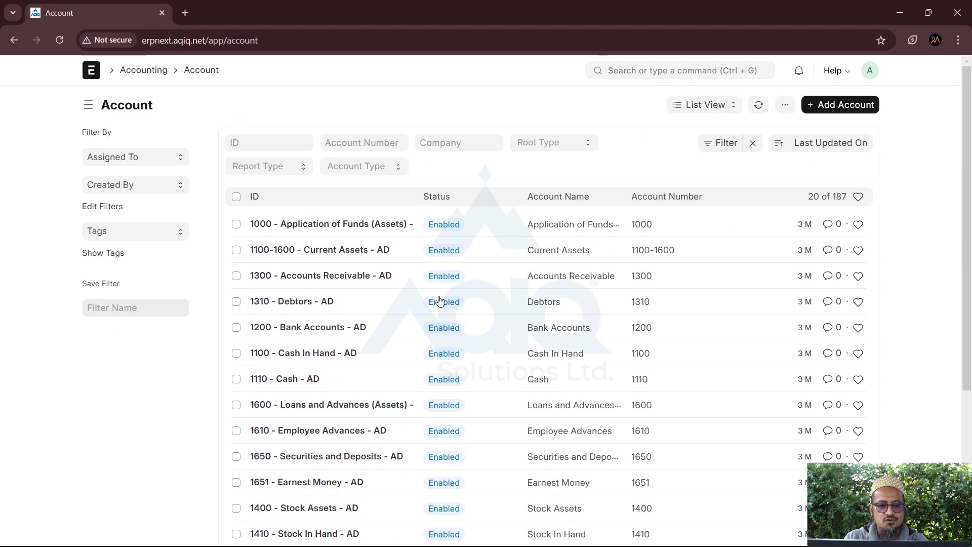
click(705, 107)
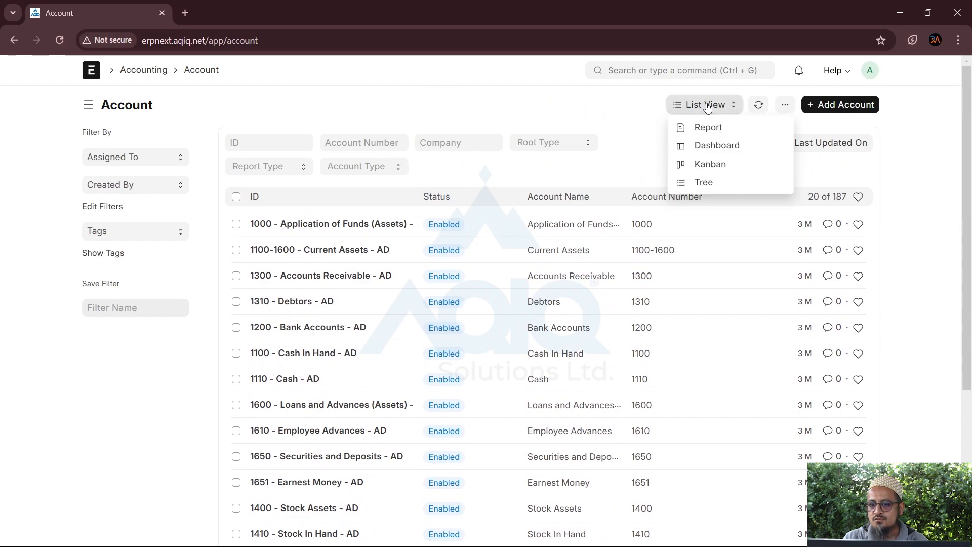
click(712, 188)
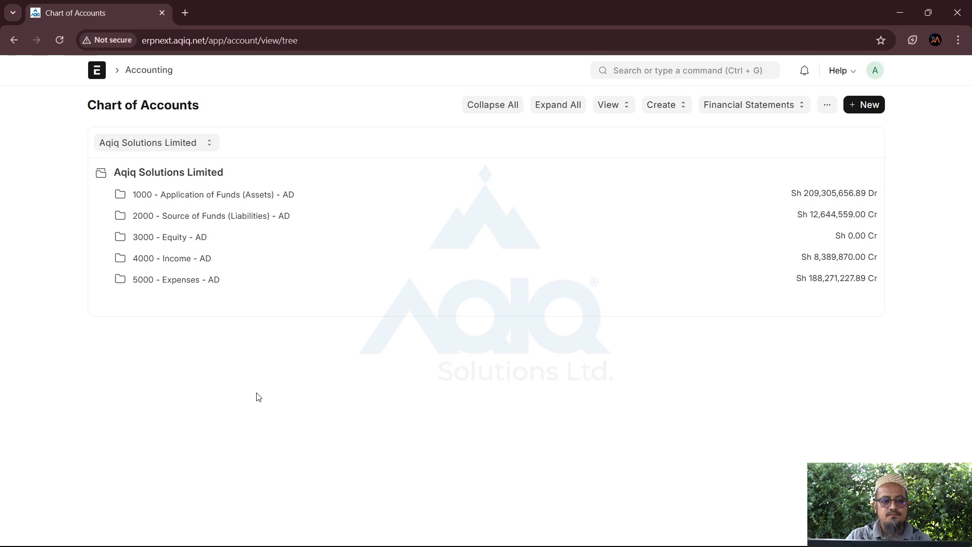
Expand All account groups and review the tree from Assets down to Expenses and back
click(574, 106)
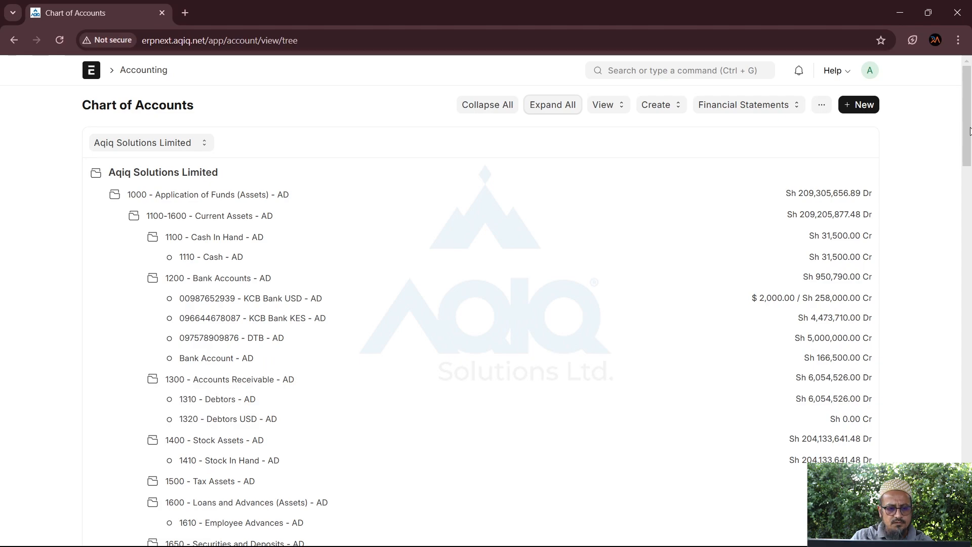
mouse_move(970, 133)
mouse_down()
mouse_move(970, 256)
mouse_move(971, 129)
mouse_up()
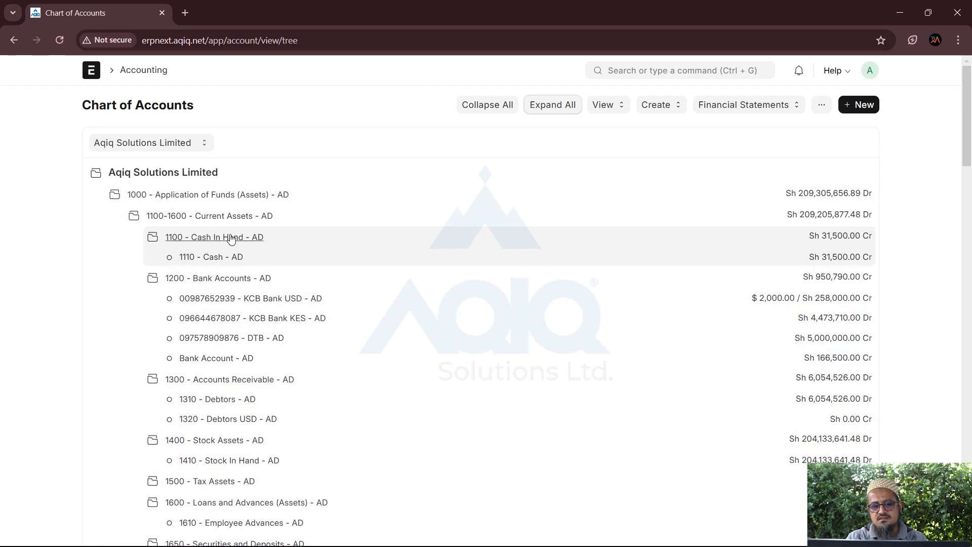
scroll(218, 274, down, 2)
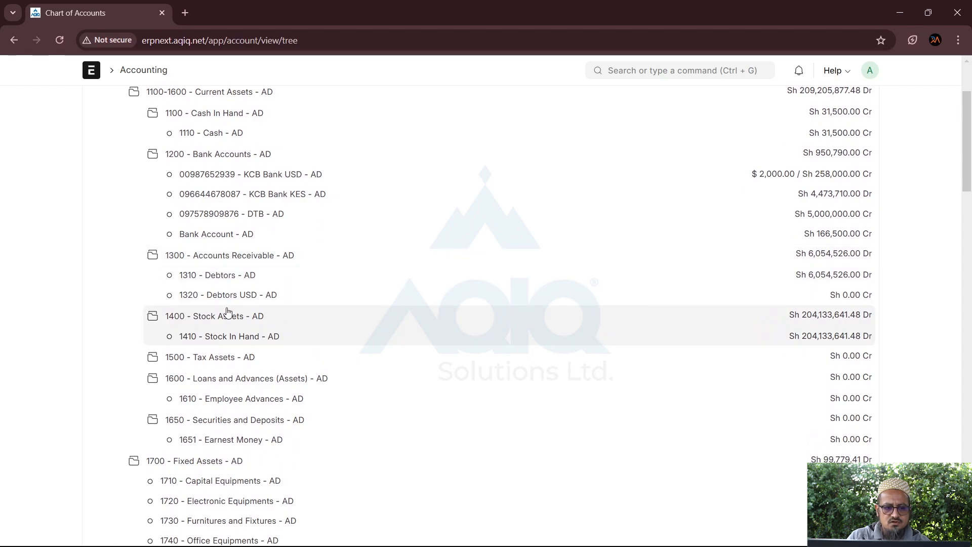
scroll(228, 314, down, 3)
scroll(202, 322, down, 3)
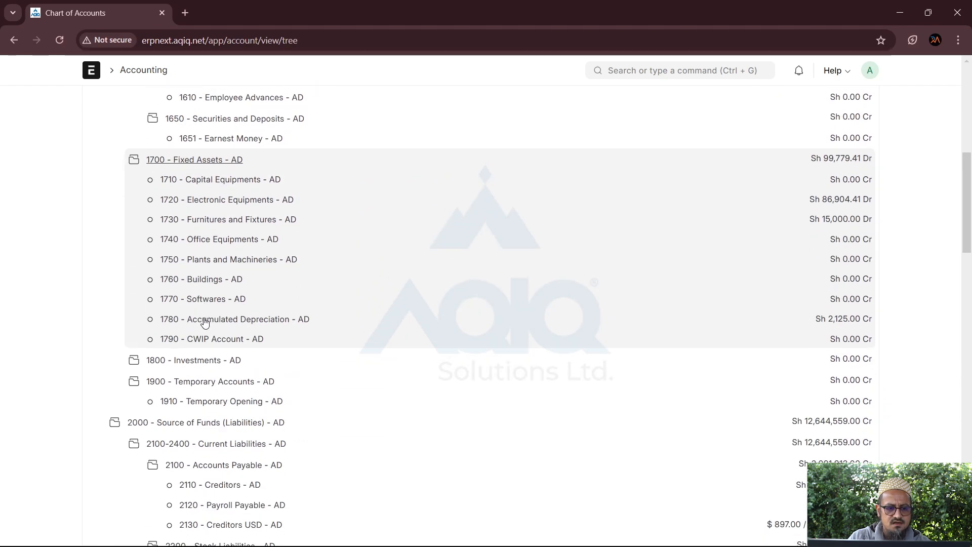
scroll(204, 322, down, 4)
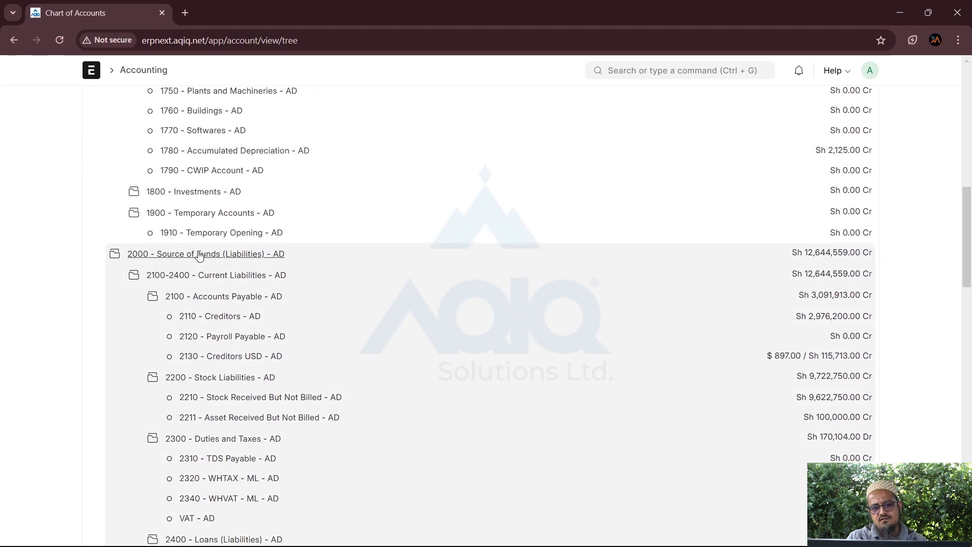
scroll(199, 254, down, 2)
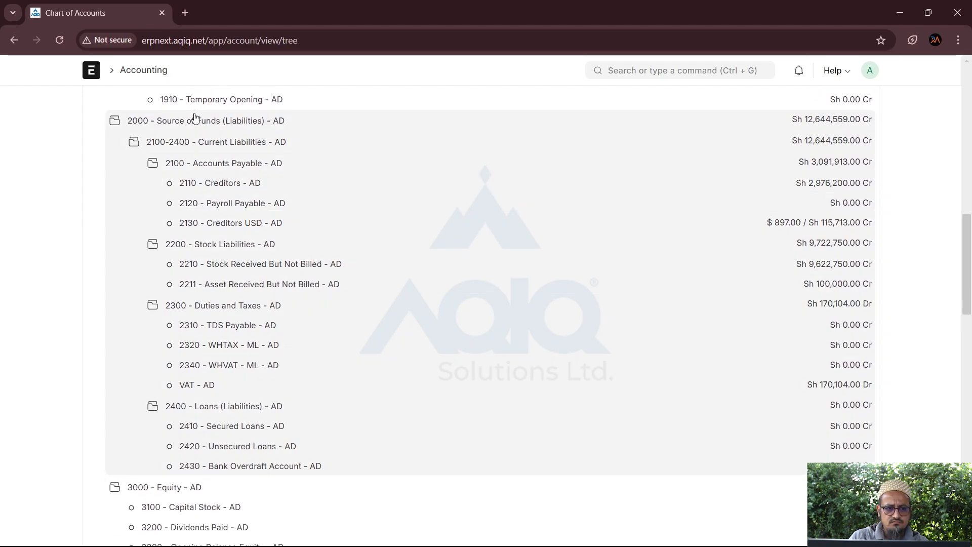
scroll(203, 385, down, 5)
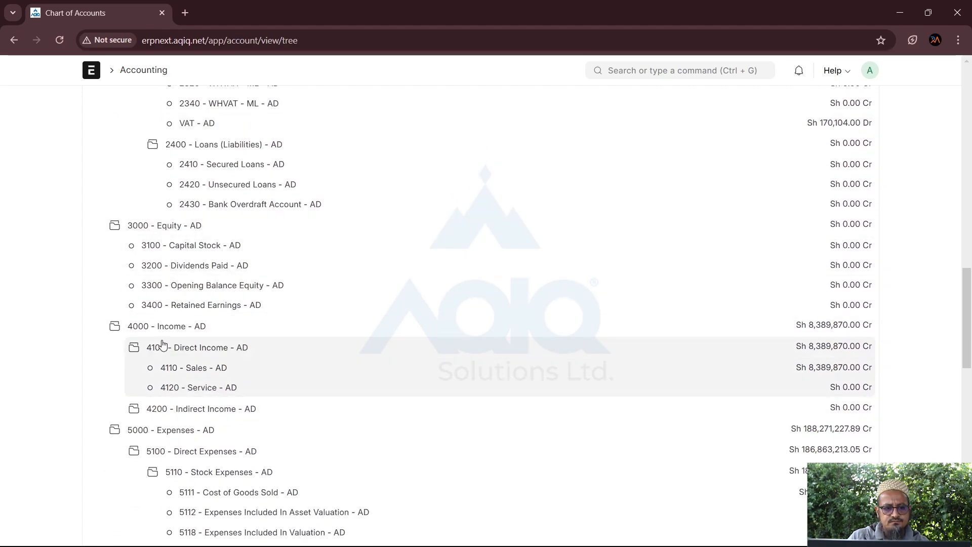
scroll(162, 344, down, 3)
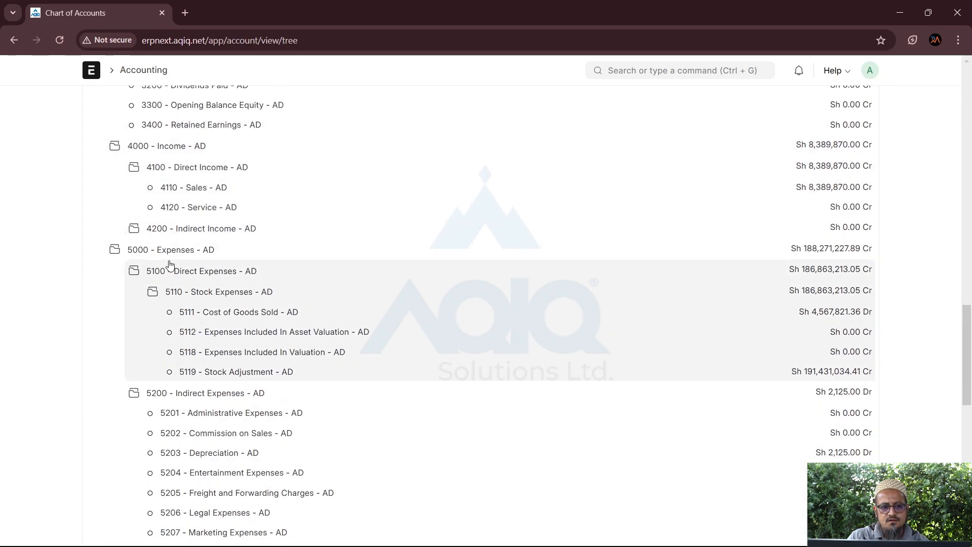
scroll(172, 248, down, 2)
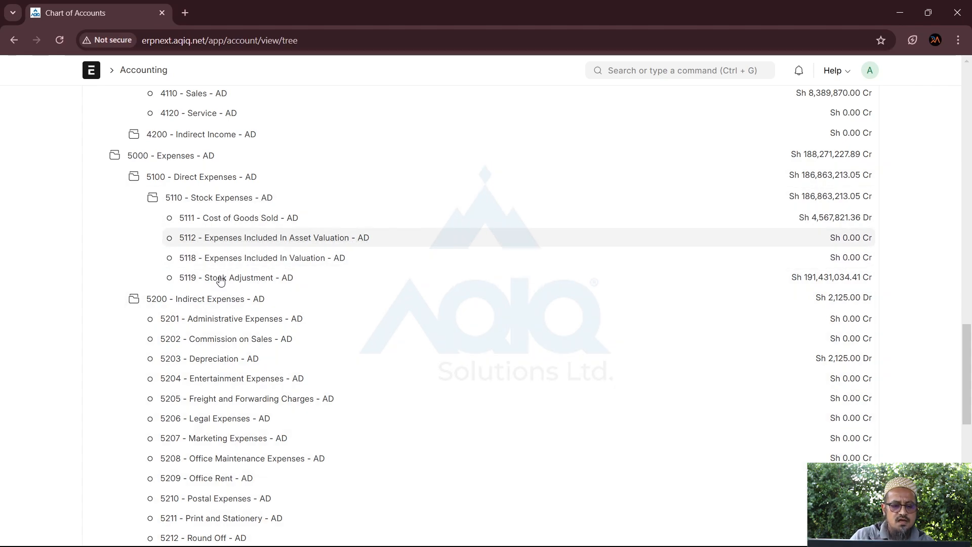
scroll(210, 304, down, 4)
scroll(211, 304, down, 4)
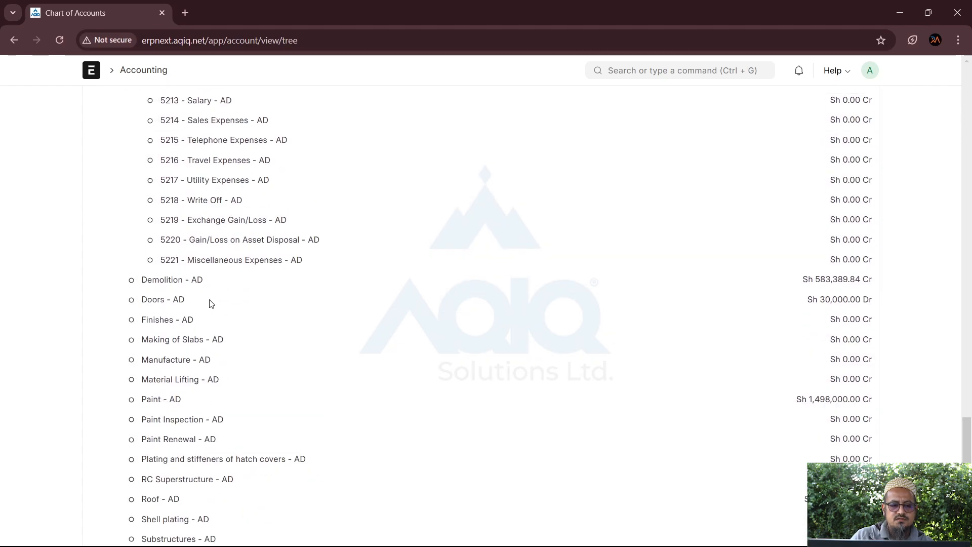
scroll(254, 322, down, 2)
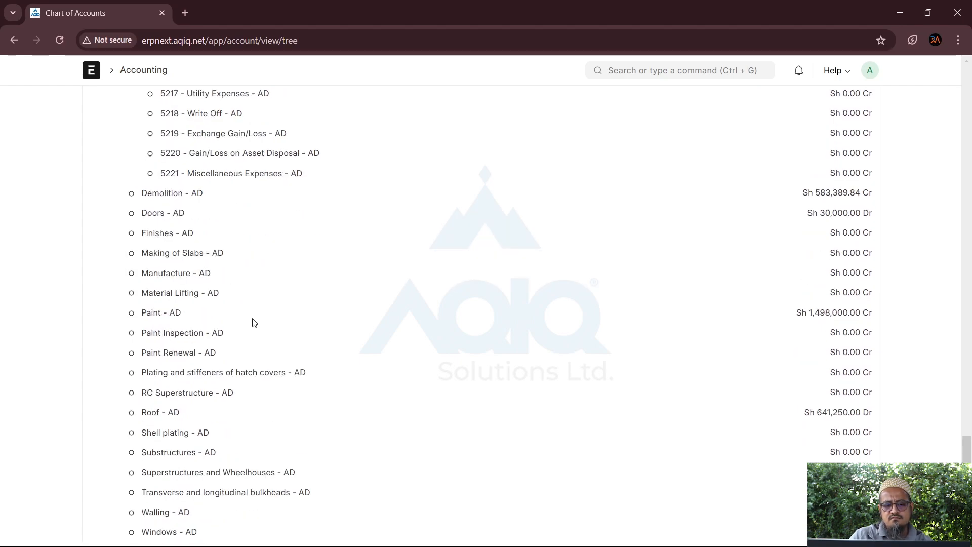
scroll(160, 428, up, 9)
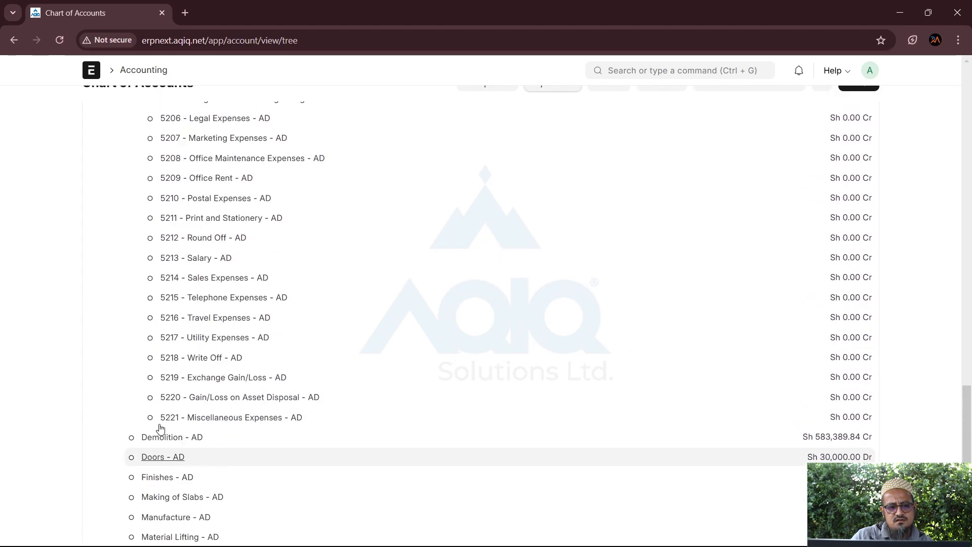
scroll(160, 429, up, 3)
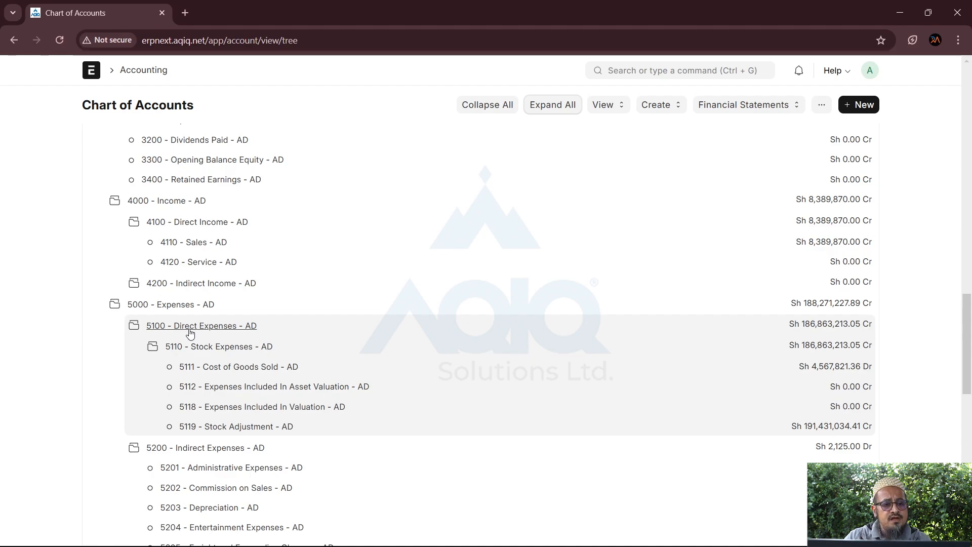
scroll(190, 333, up, 20)
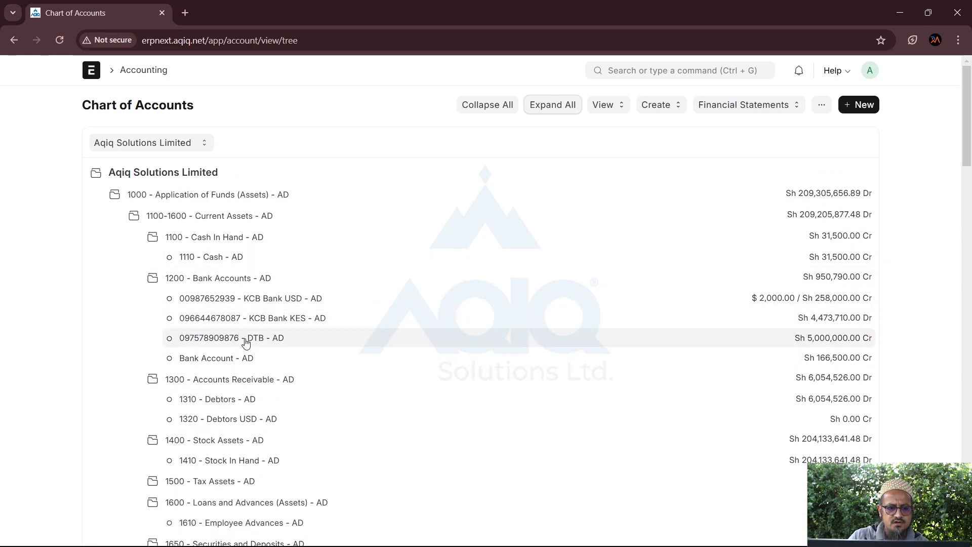
Select the 1200 - Bank Accounts group and start adding a child account under it
click(208, 279)
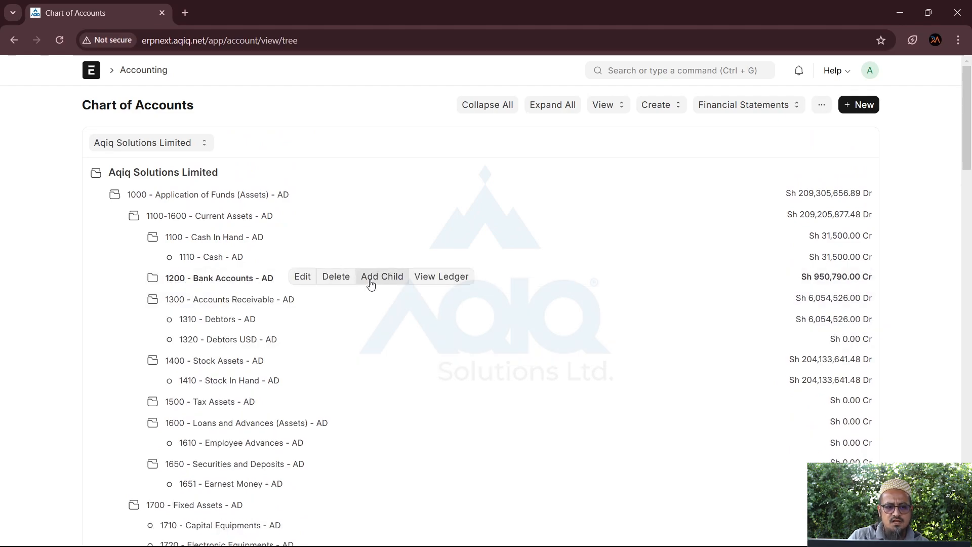
click(225, 282)
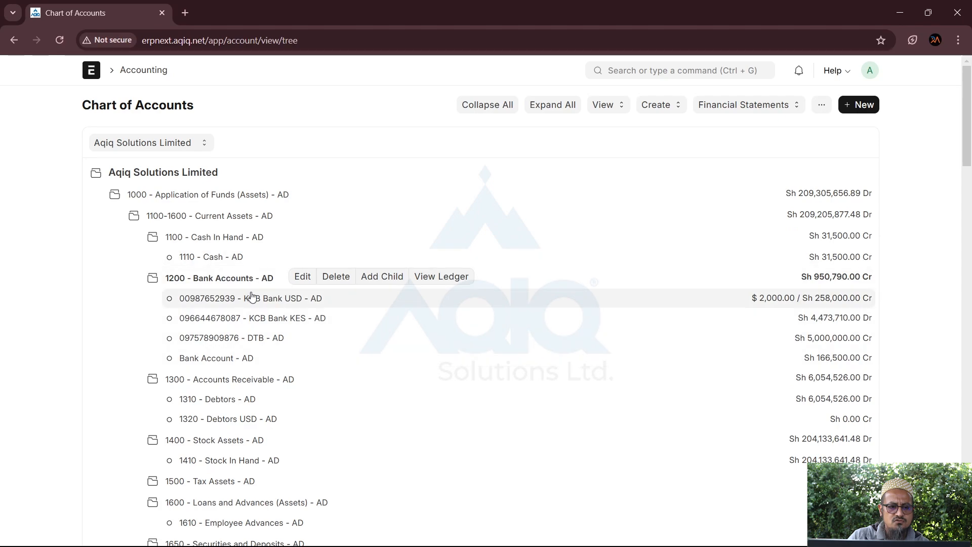
click(390, 277)
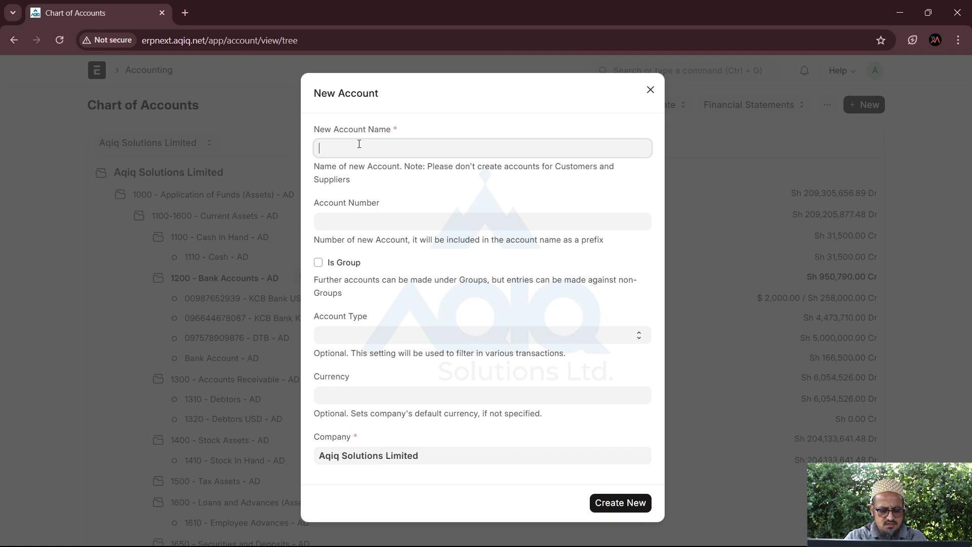
Create 'Prime Bank KES Account' with its account number, account type Bank and currency KES
text(S)
key(BackSpace)
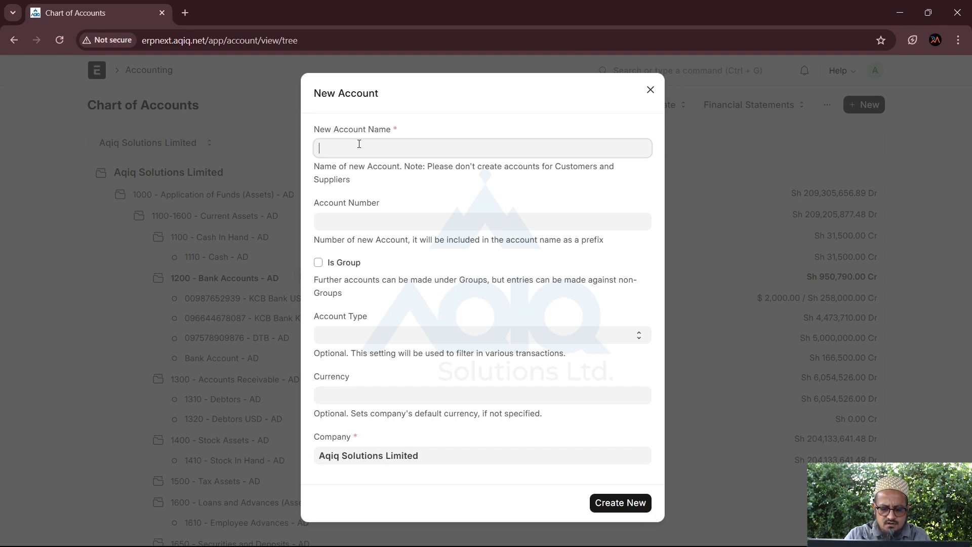
text(Prime Ban)
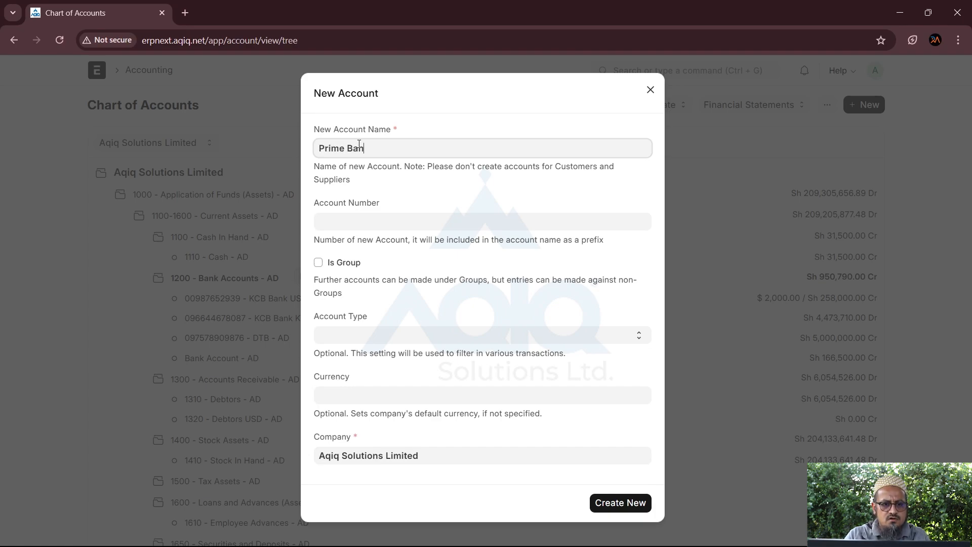
text(k KES Account)
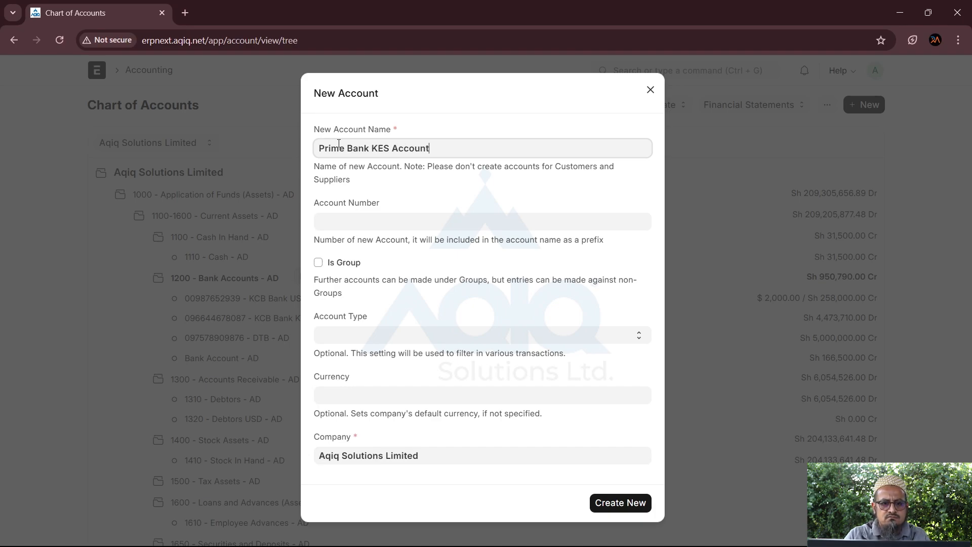
key(Tab)
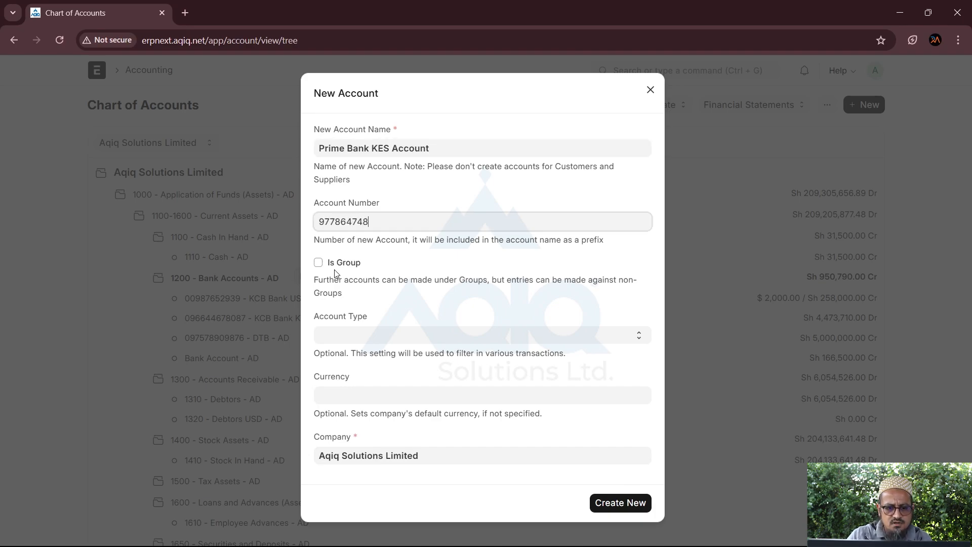
click(341, 335)
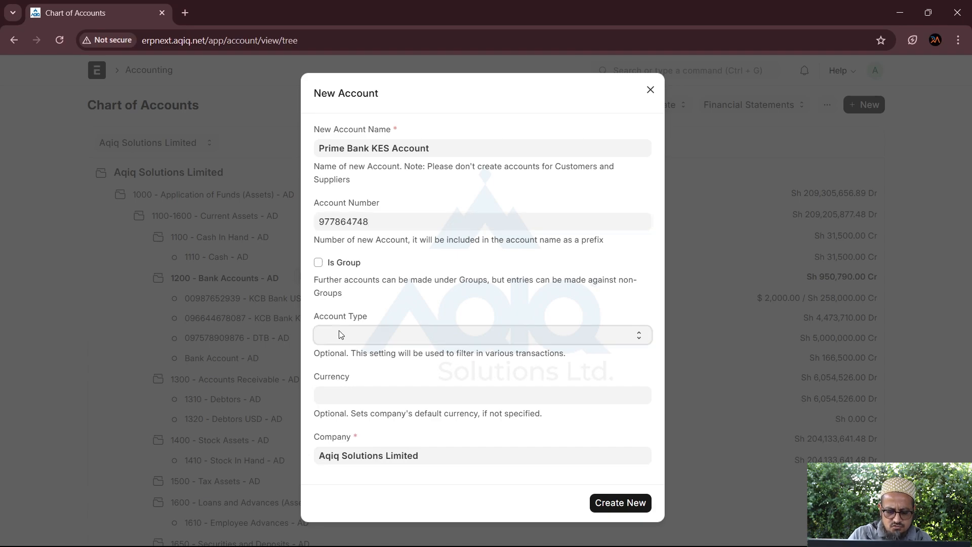
key(b)
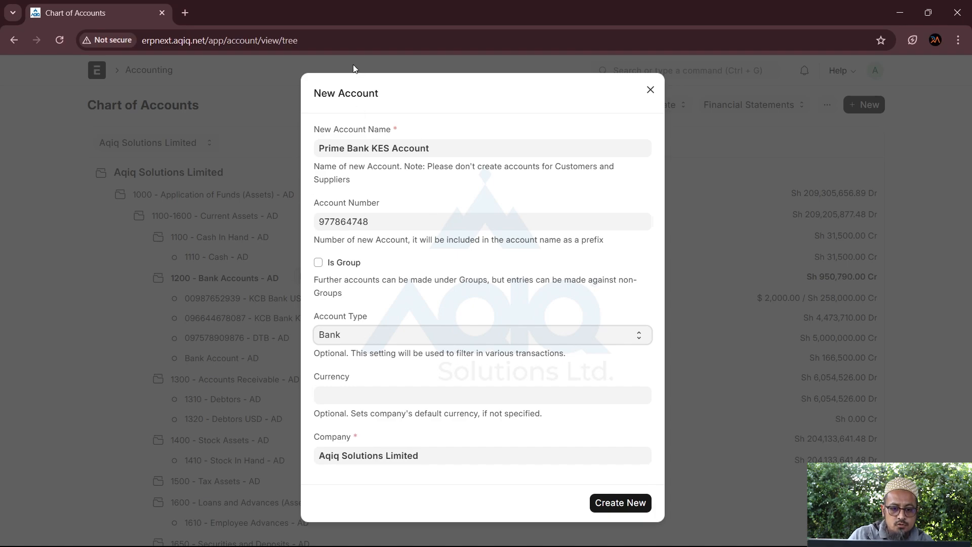
click(374, 398)
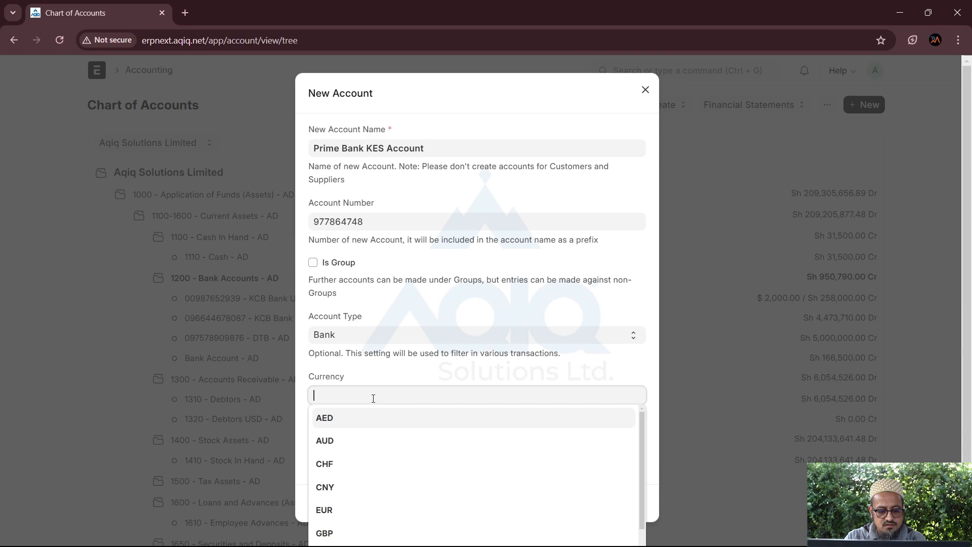
text(kes)
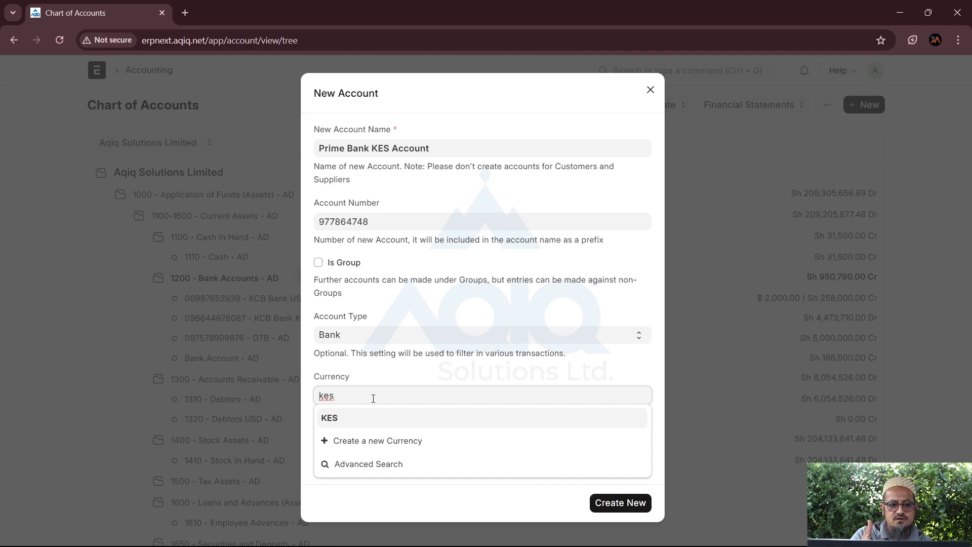
click(333, 416)
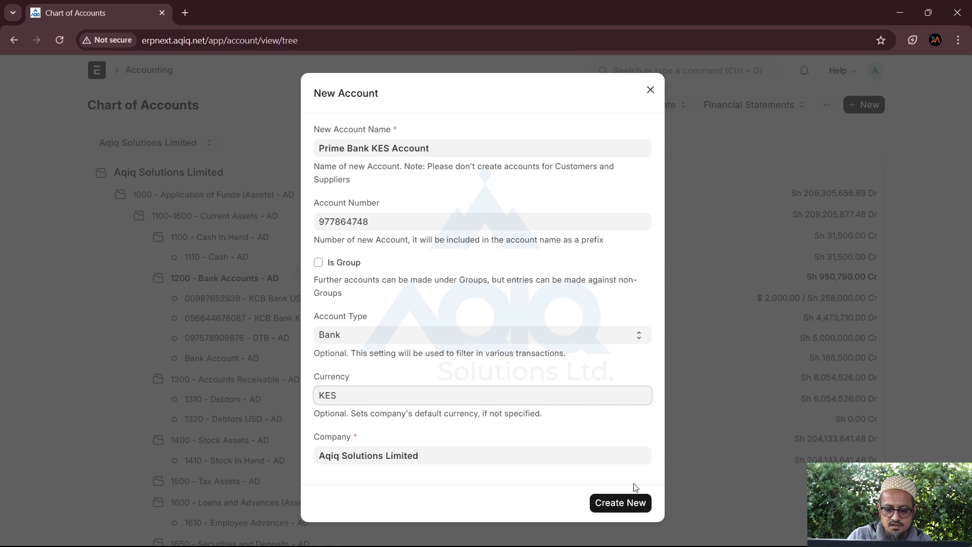
click(610, 503)
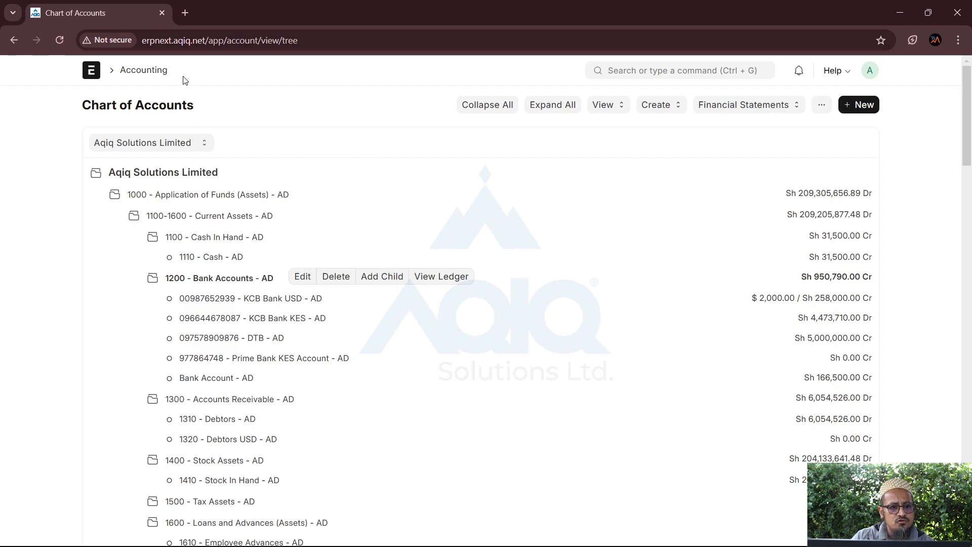
Return to the Accounting workspace and open the Accounts Dashboard down to its bill charts
click(144, 76)
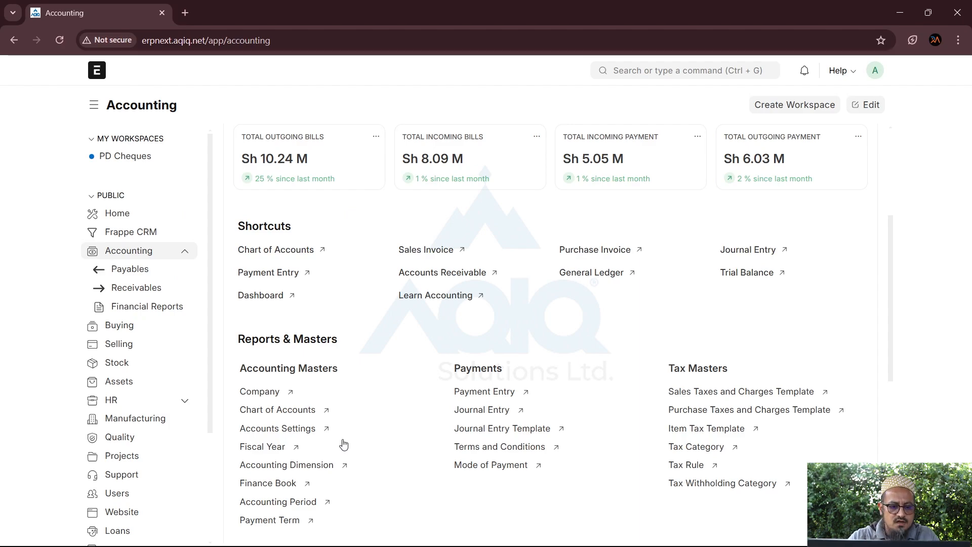
scroll(342, 444, down, 3)
scroll(341, 441, up, 3)
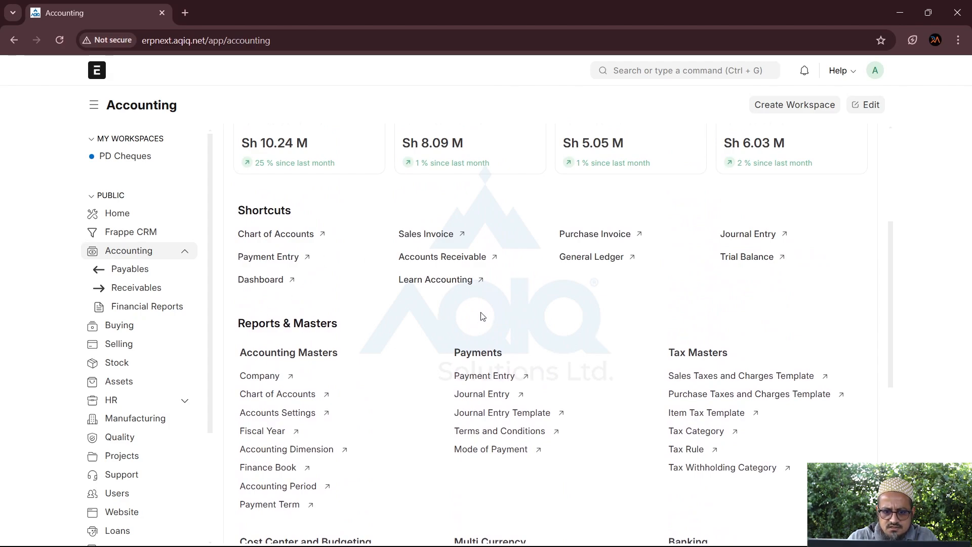
click(252, 281)
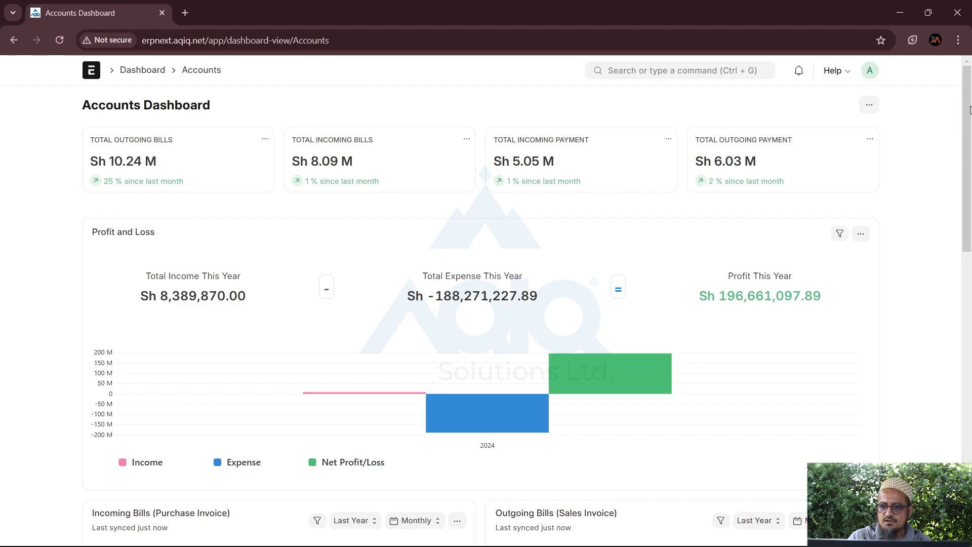
drag(971, 109, 959, 229)
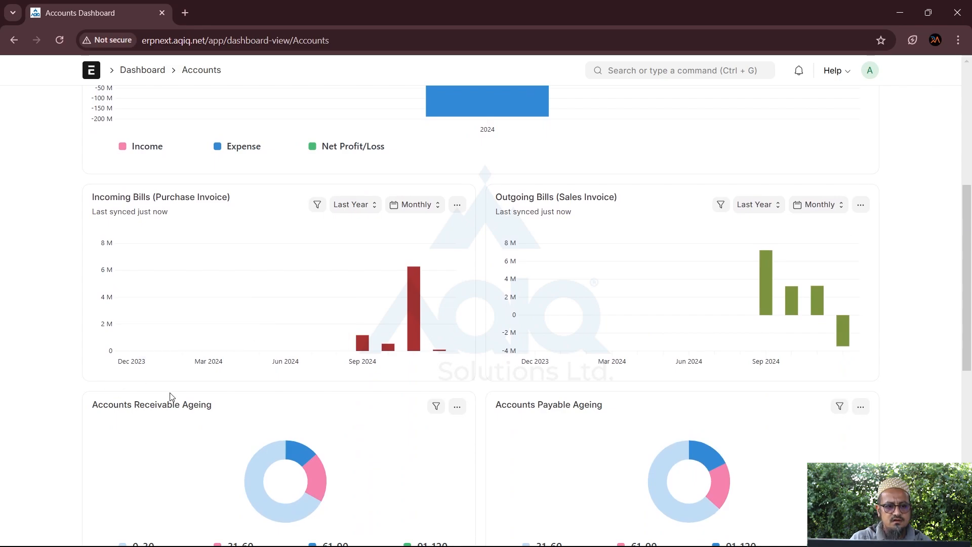
click(372, 206)
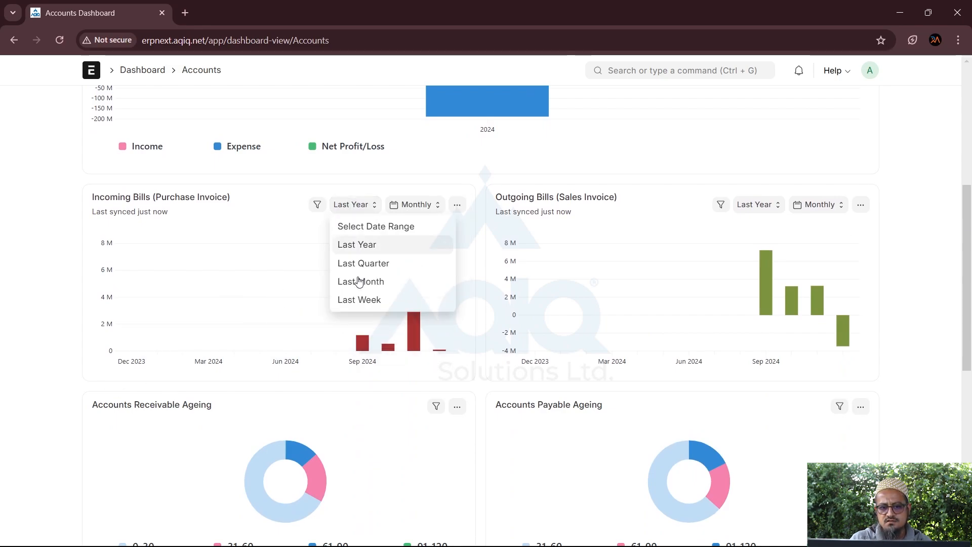
click(428, 210)
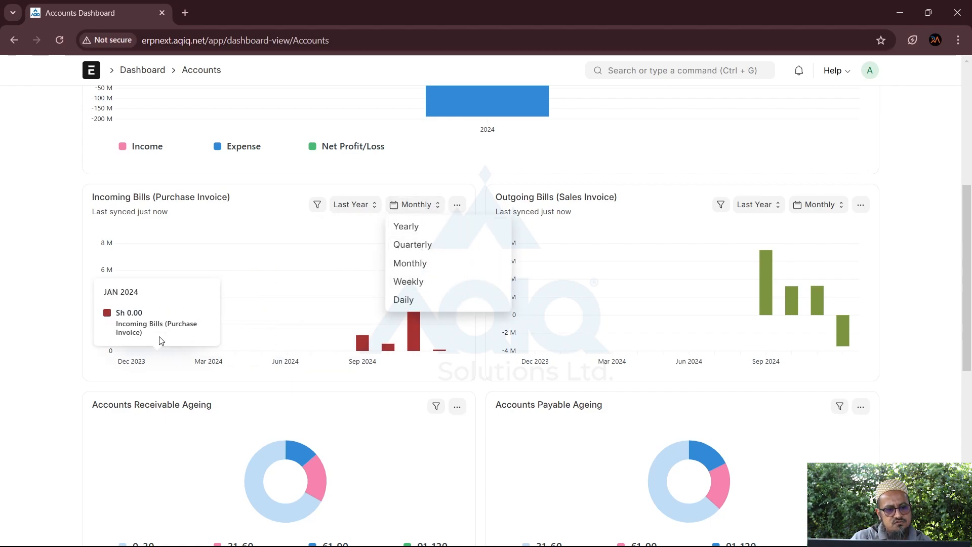
click(420, 229)
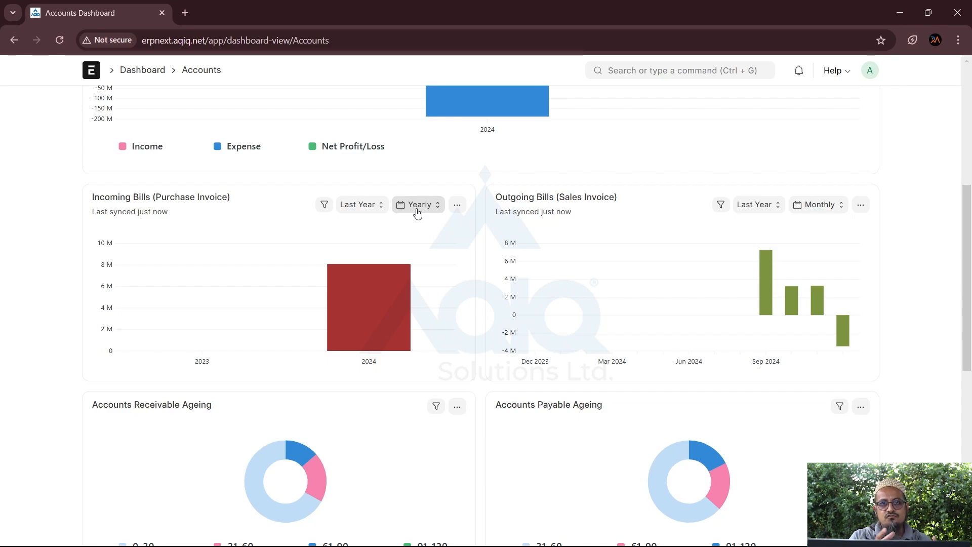
click(418, 210)
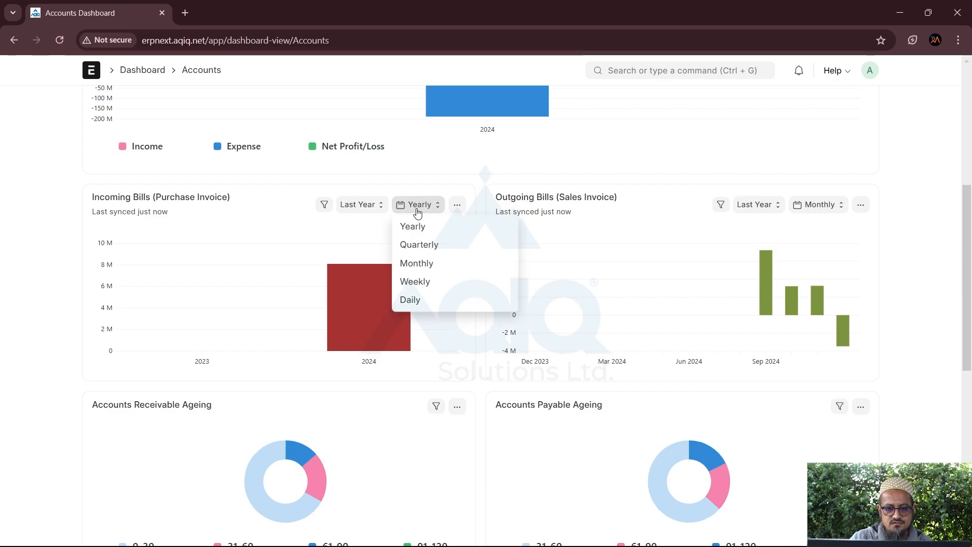
click(422, 227)
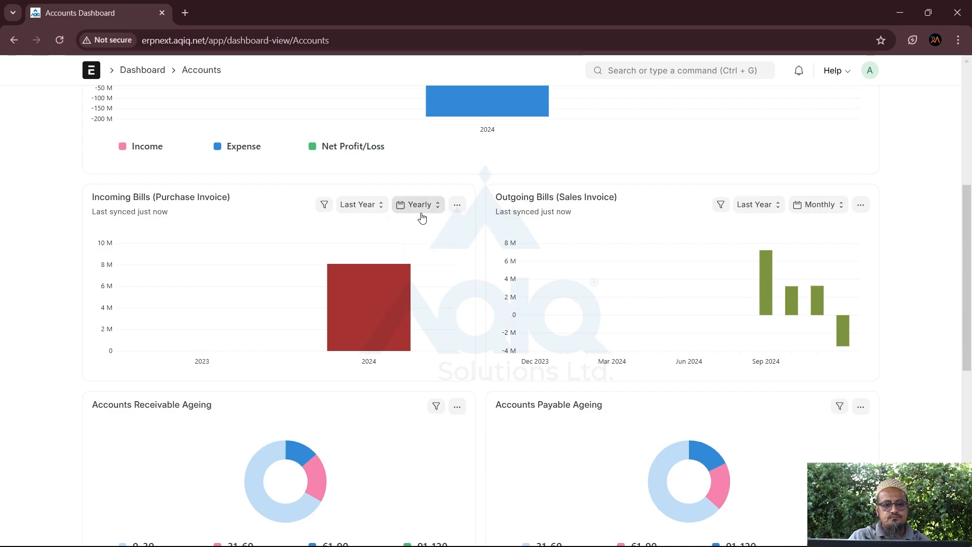
click(420, 208)
click(424, 262)
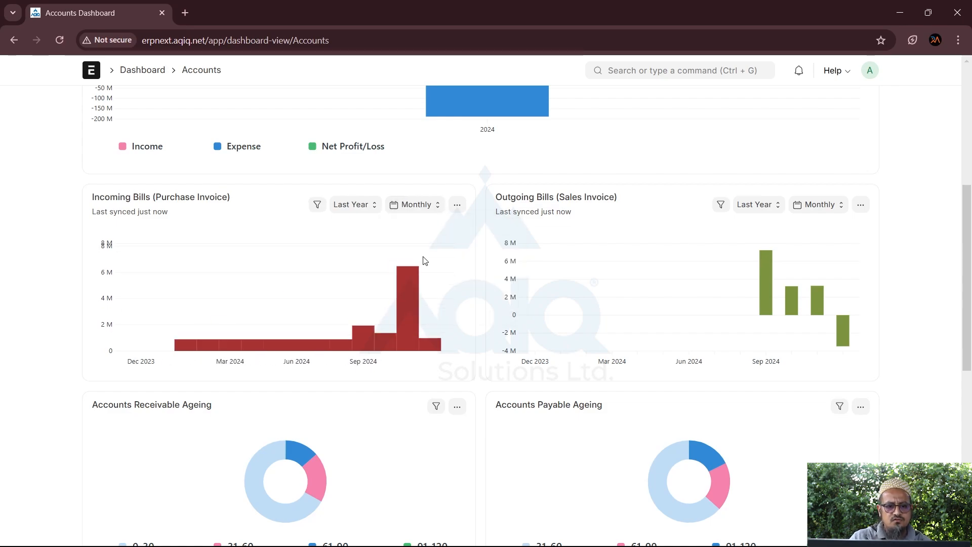
mouse_move(365, 344)
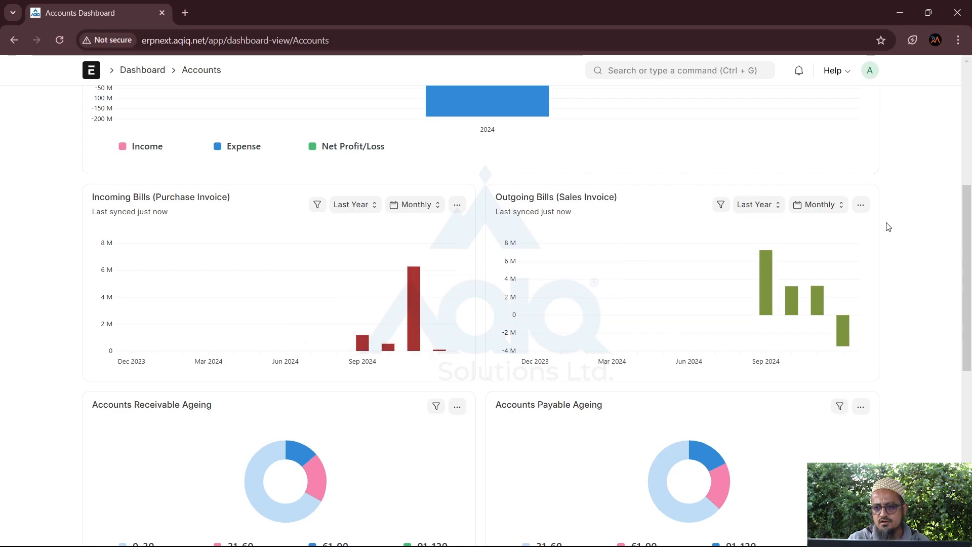
drag(968, 224, 969, 416)
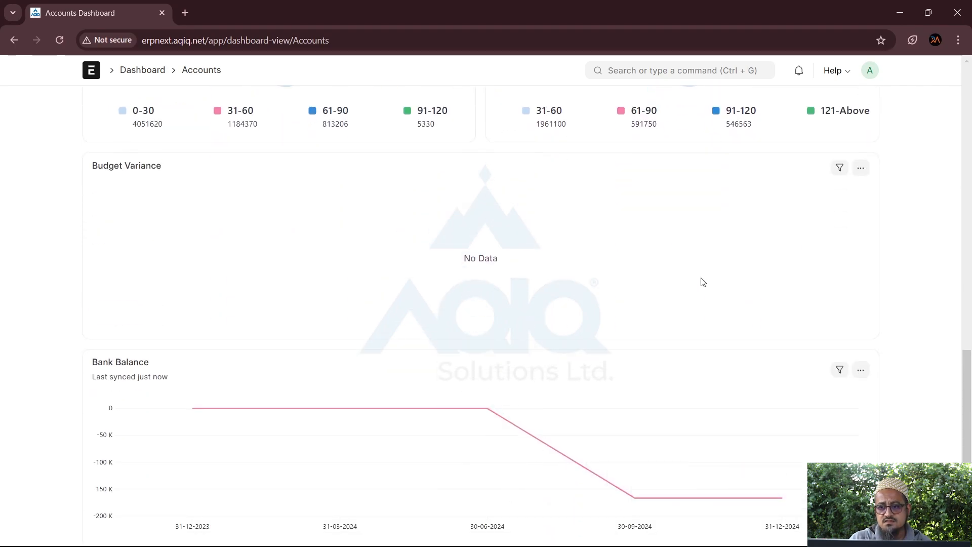
drag(970, 377, 970, 356)
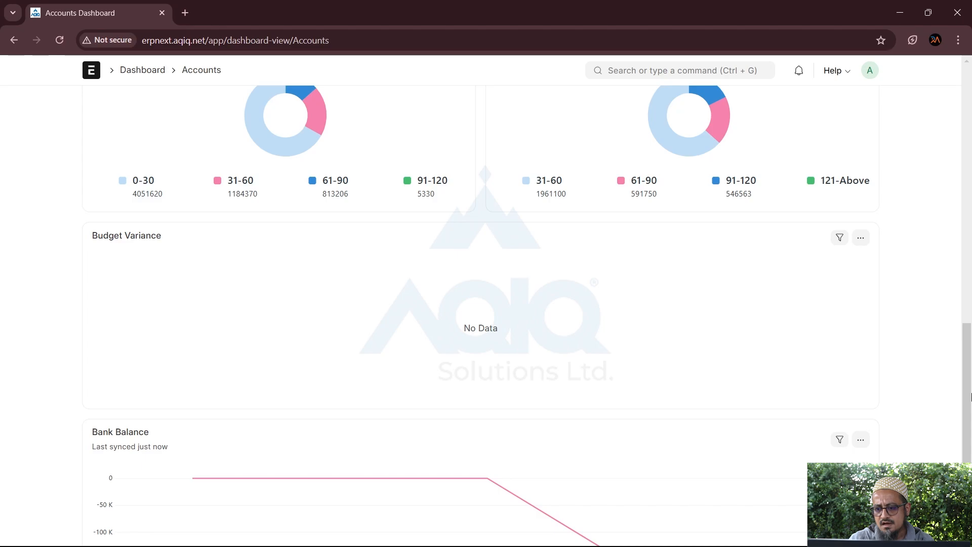
scroll(971, 397, down, 1)
drag(969, 438, 971, 62)
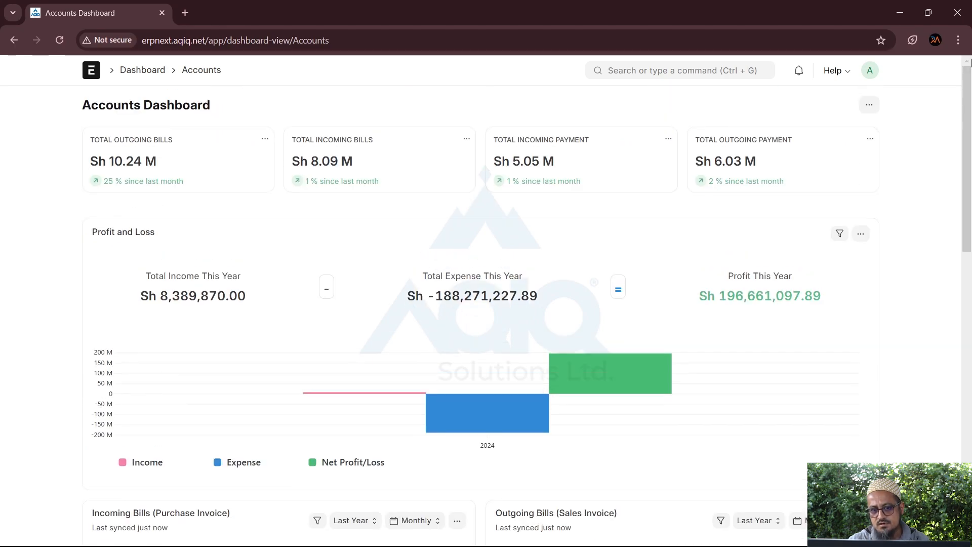
Check the dashboard's extra options and the Accounts configuration form, then go to Home
click(869, 105)
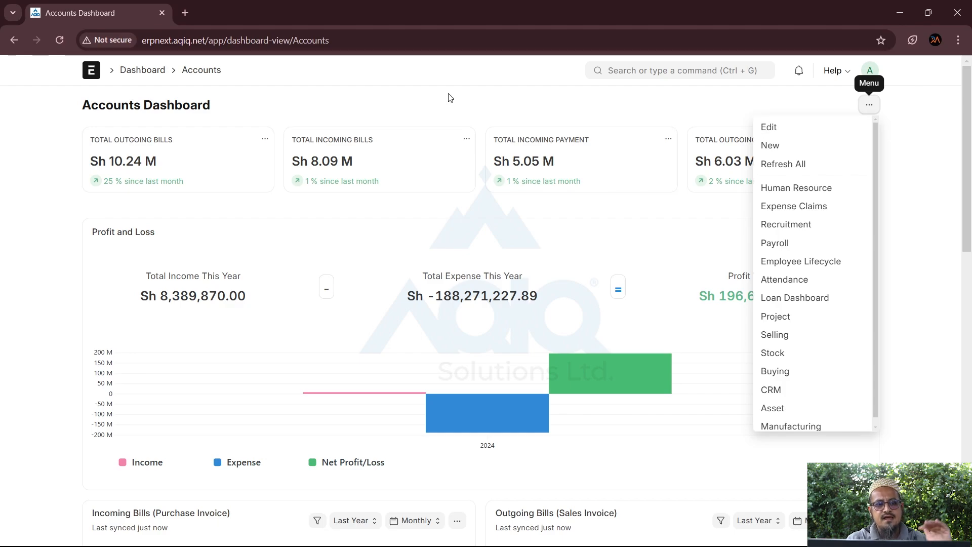
scroll(355, 334, down, 12)
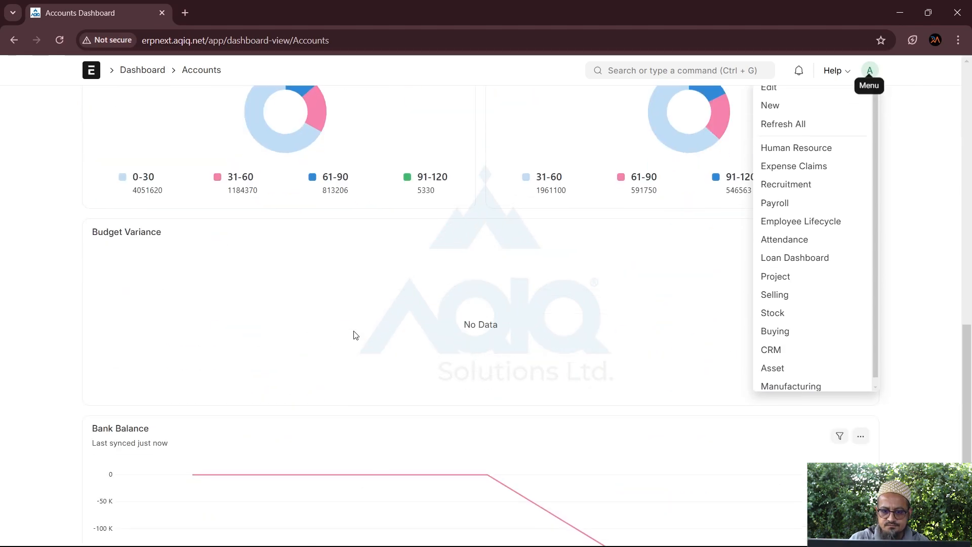
scroll(354, 334, down, 1)
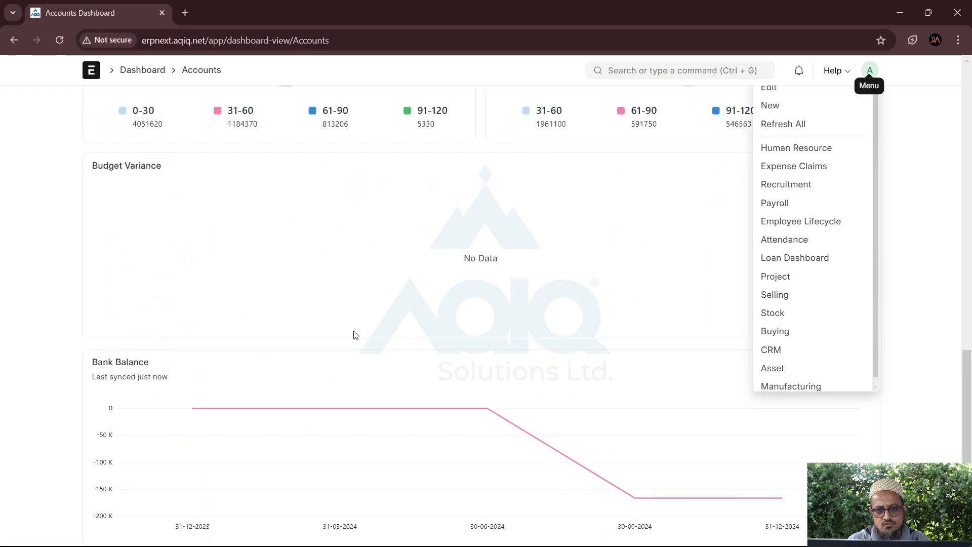
scroll(354, 334, up, 13)
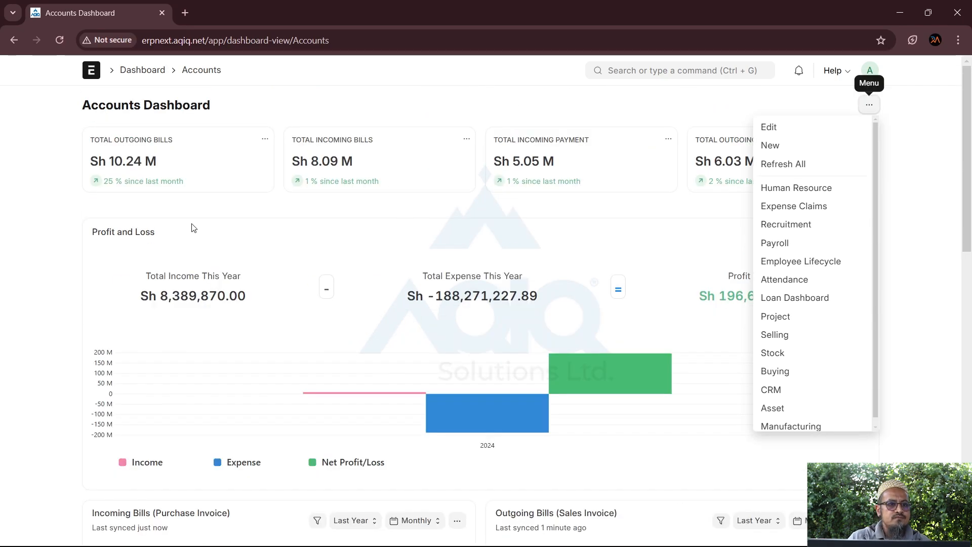
click(202, 74)
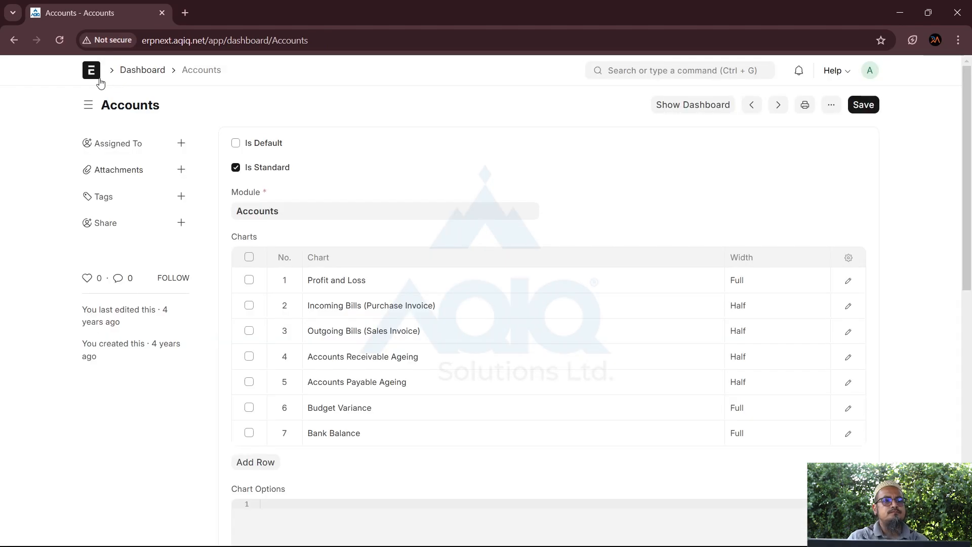
click(96, 77)
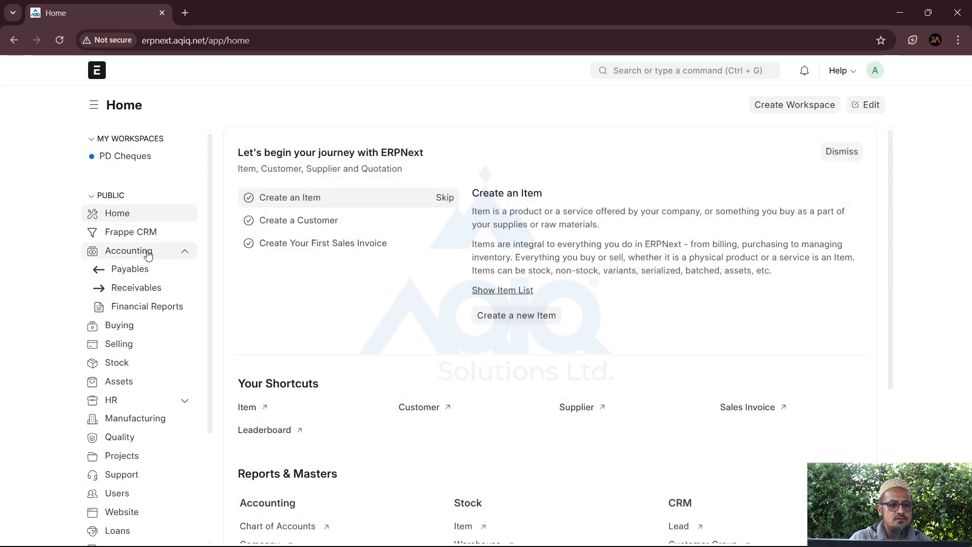
click(146, 252)
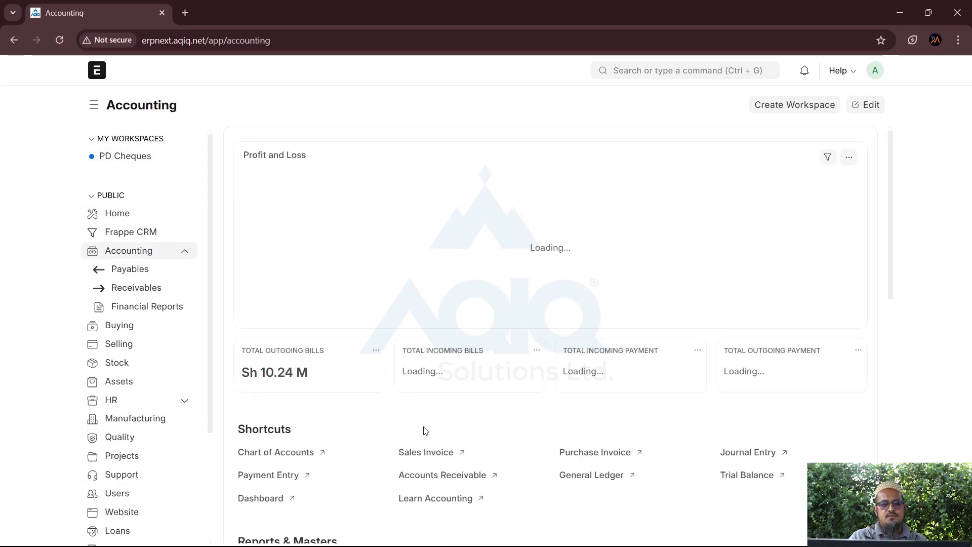
scroll(423, 428, down, 3)
scroll(321, 351, down, 3)
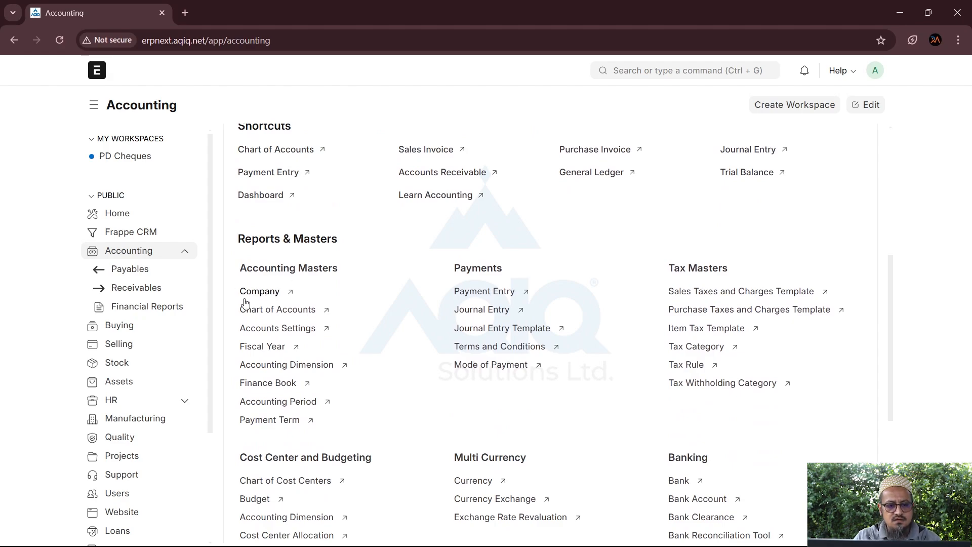
mouse_move(267, 311)
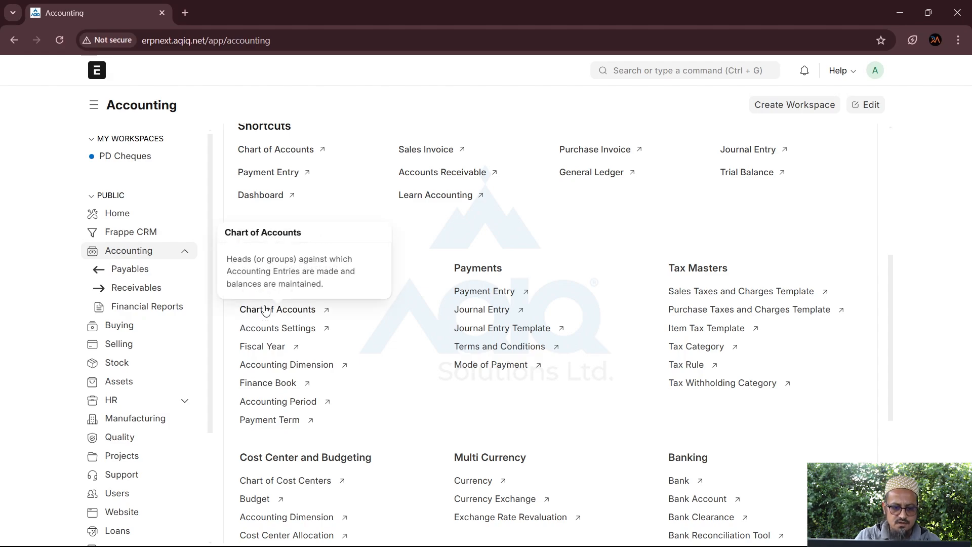
click(254, 296)
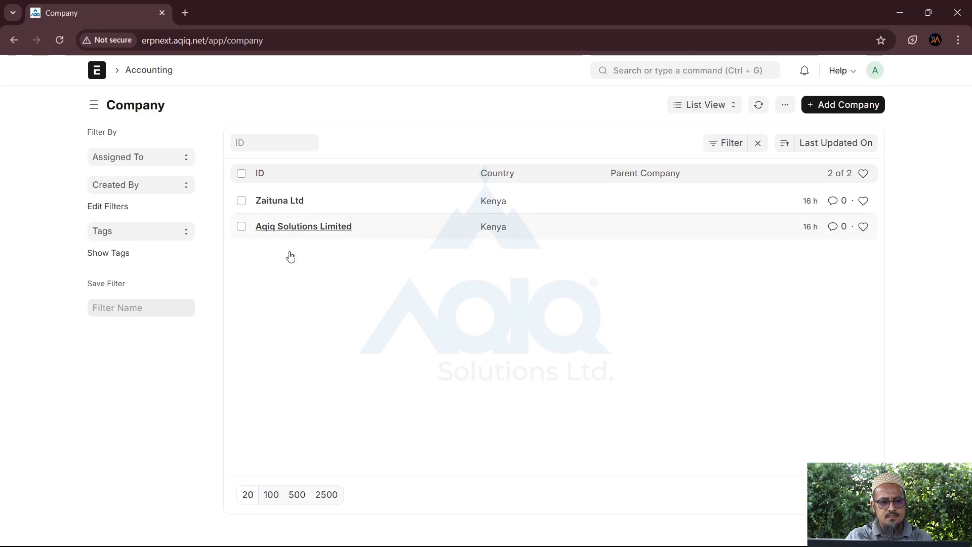
click(842, 105)
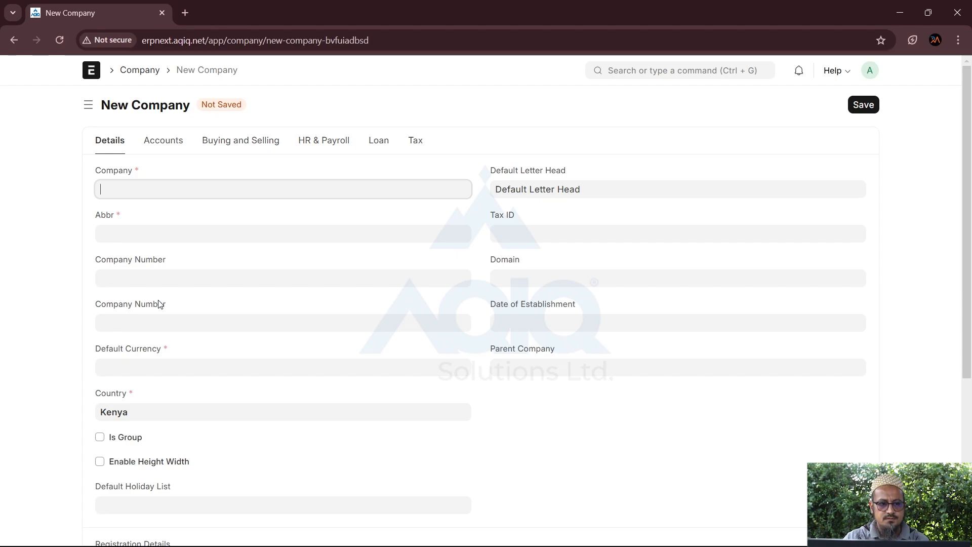
click(13, 41)
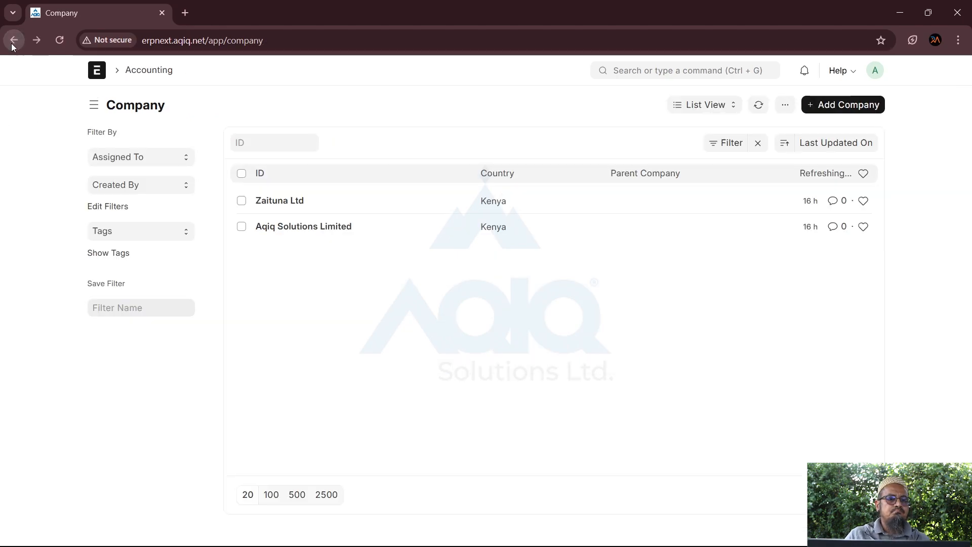
click(13, 44)
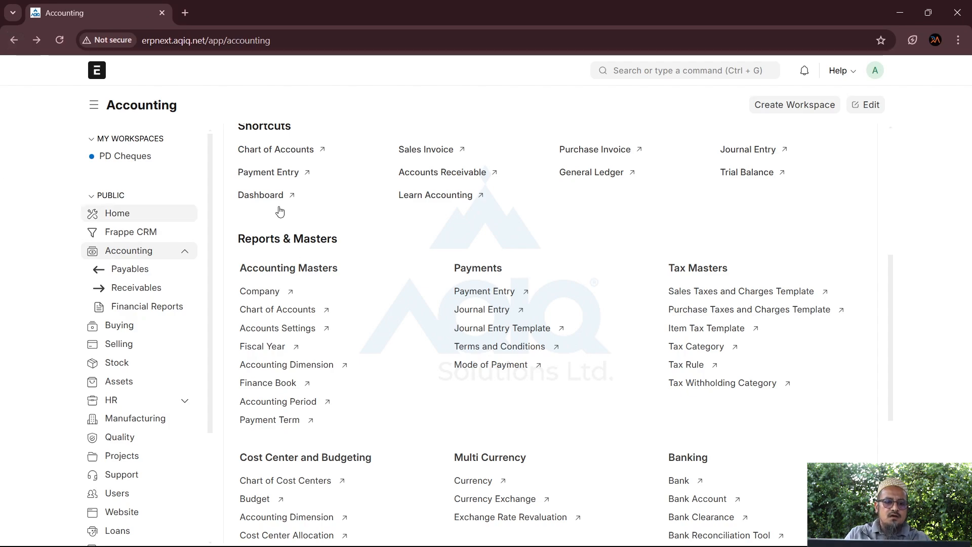
Save fiscal year 2025 starting 1 January 2025 for Aqiq Solutions Limited and return to the list
click(261, 346)
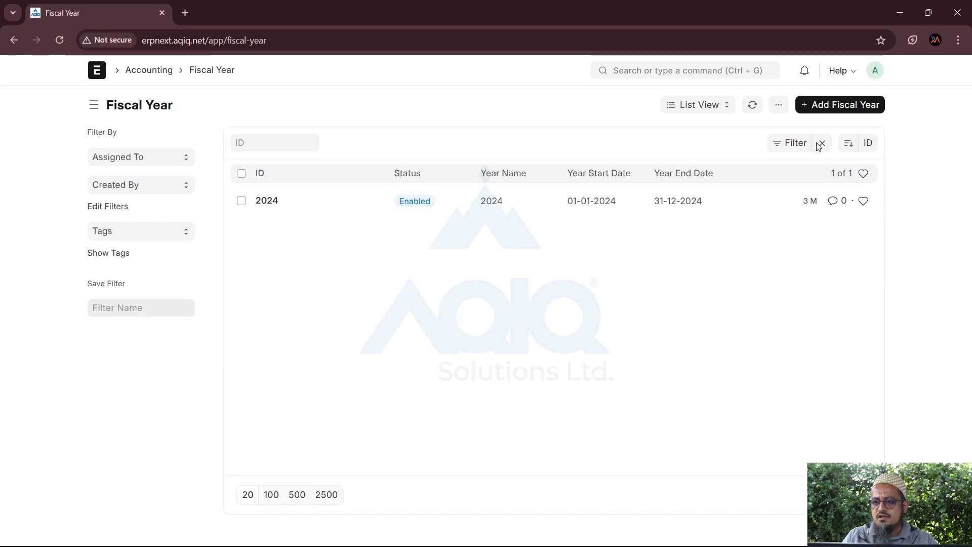
click(821, 107)
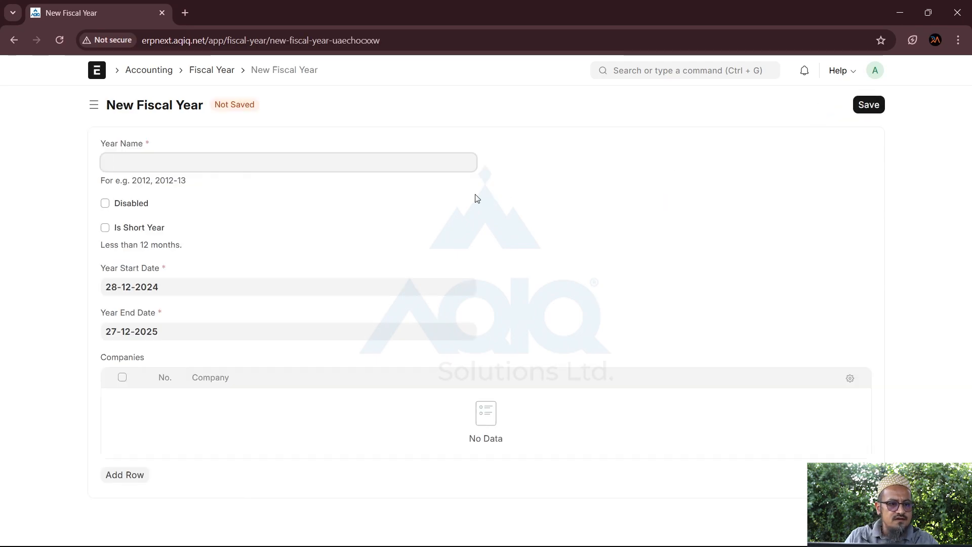
text(2025)
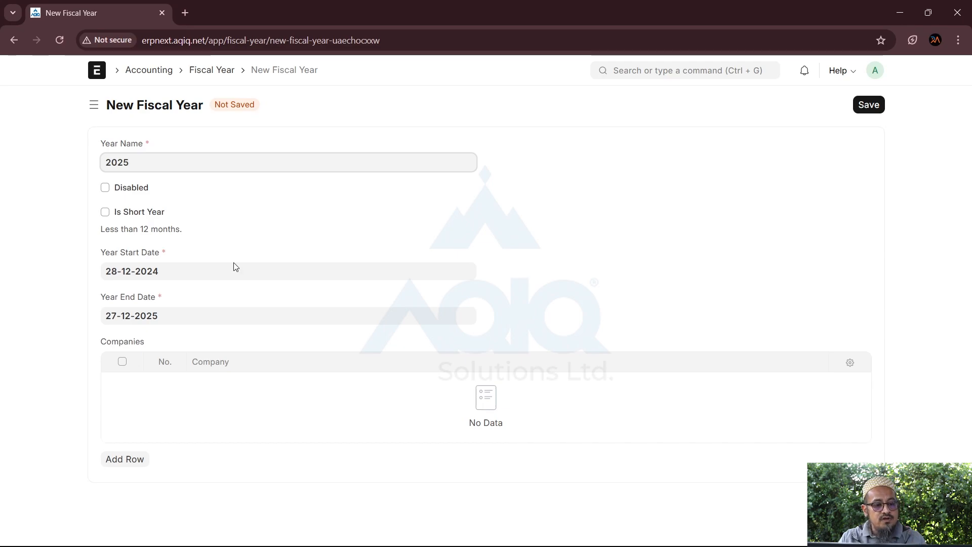
click(178, 273)
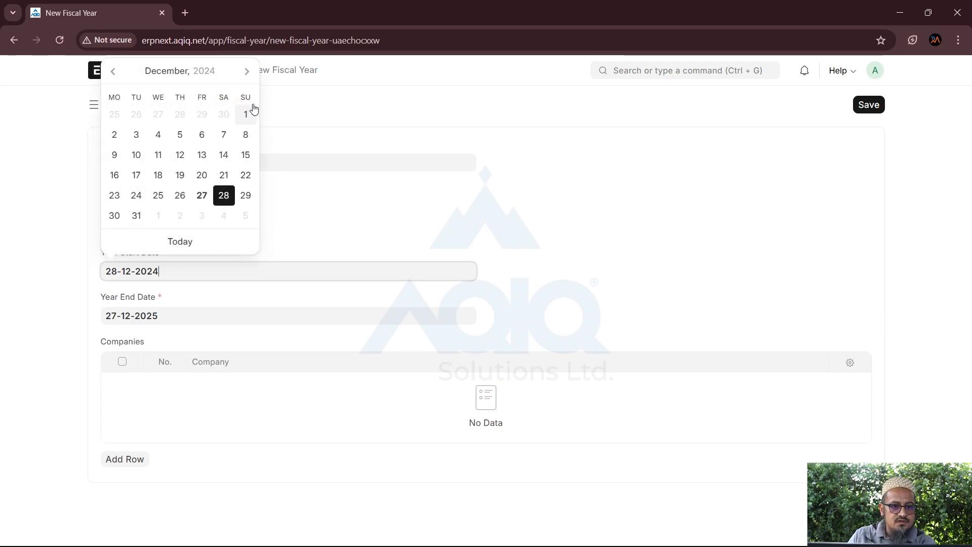
click(247, 71)
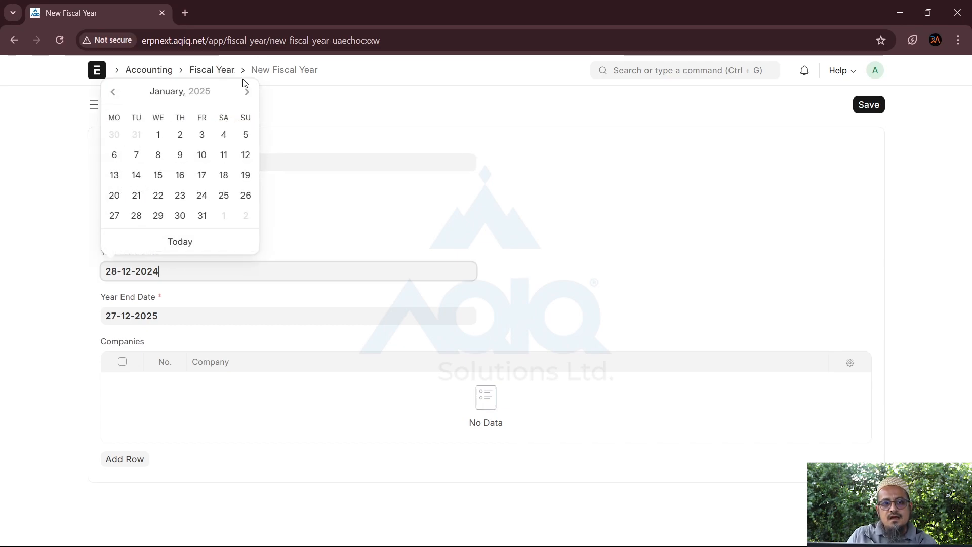
click(158, 135)
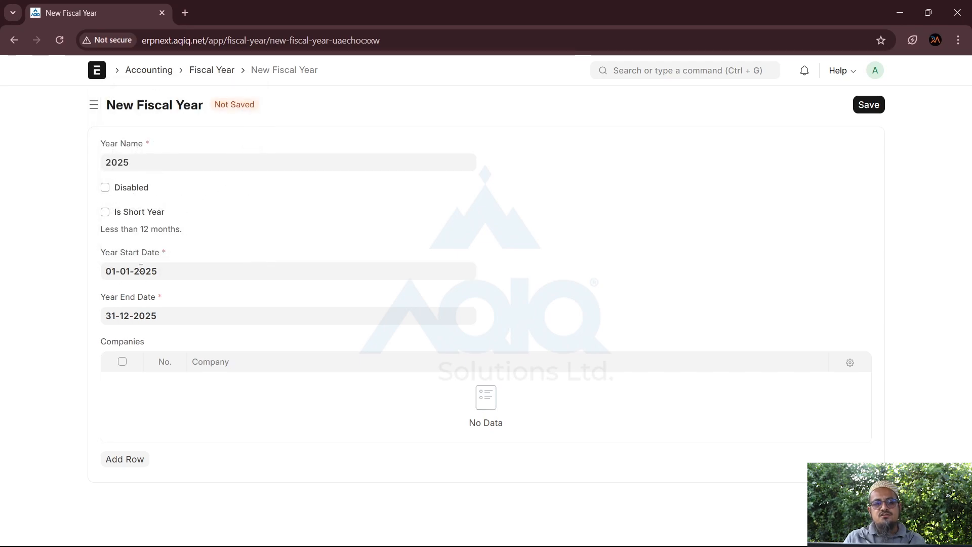
click(108, 462)
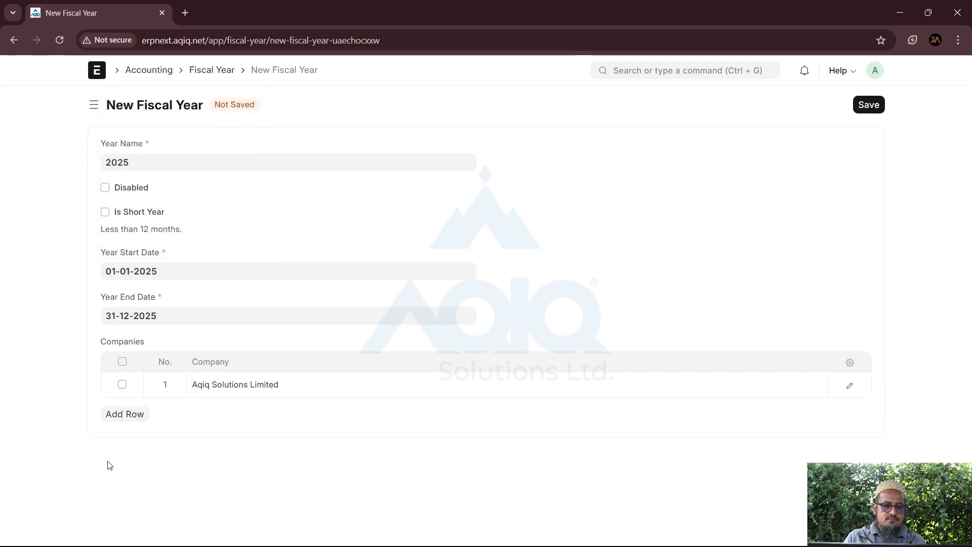
click(869, 105)
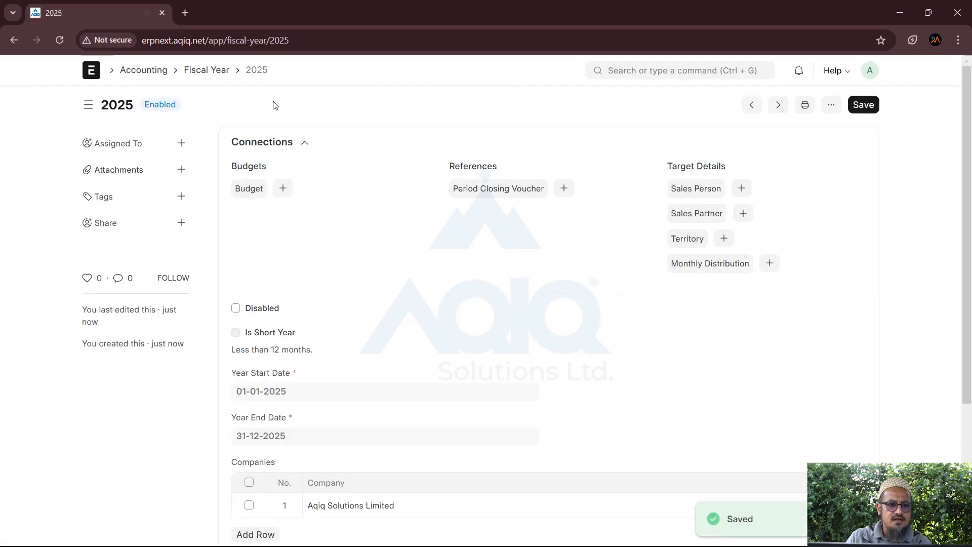
click(206, 71)
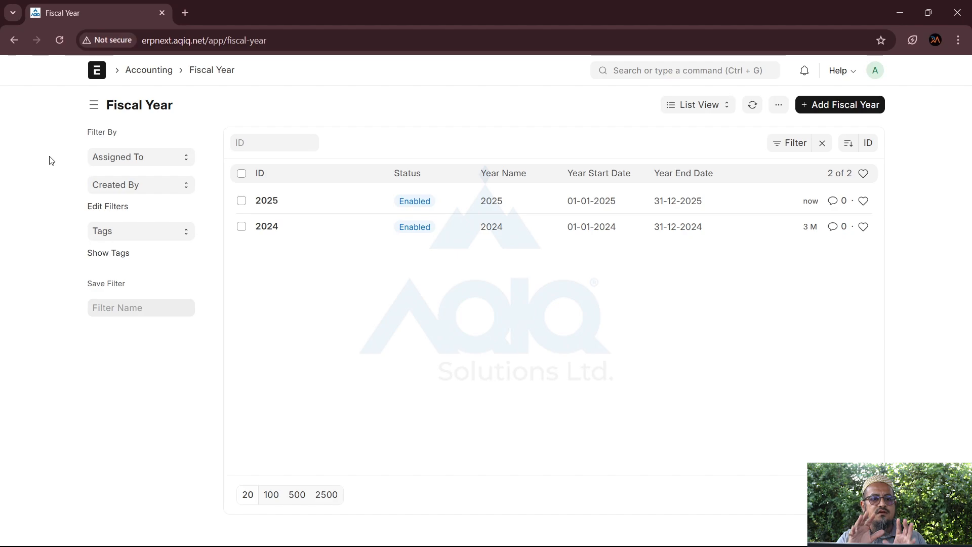
From the Accounting workspace, open the Accounting Dimension list, confirm it is empty, and go back
click(149, 71)
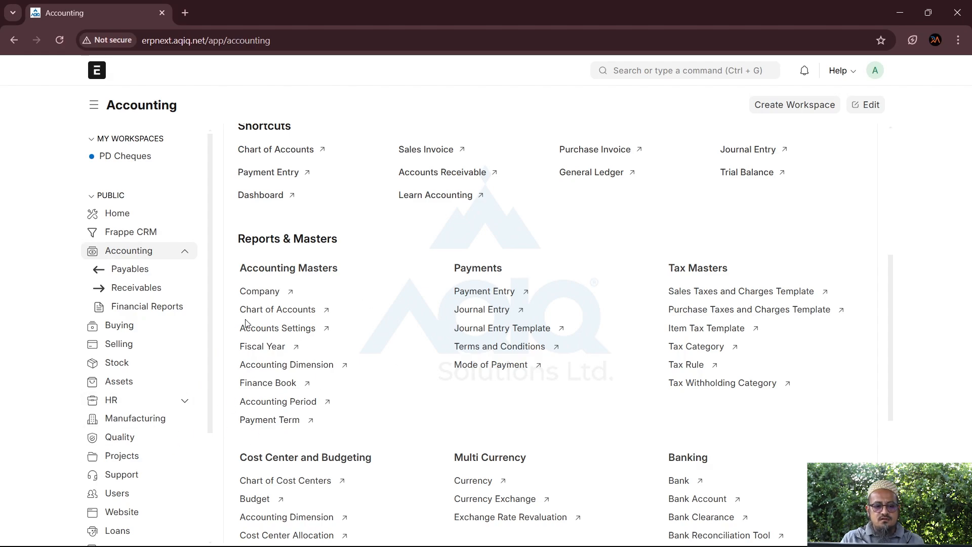
scroll(324, 446, down, 1)
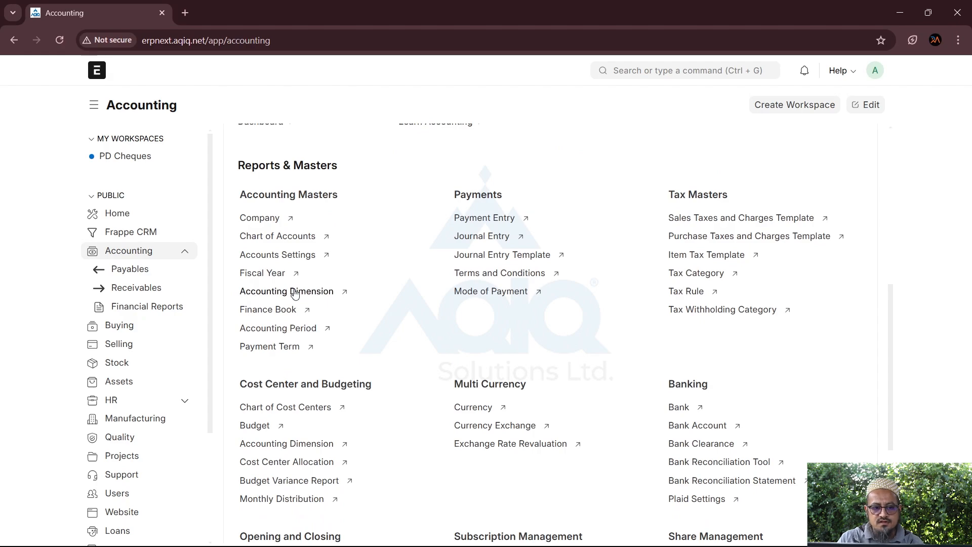
click(267, 293)
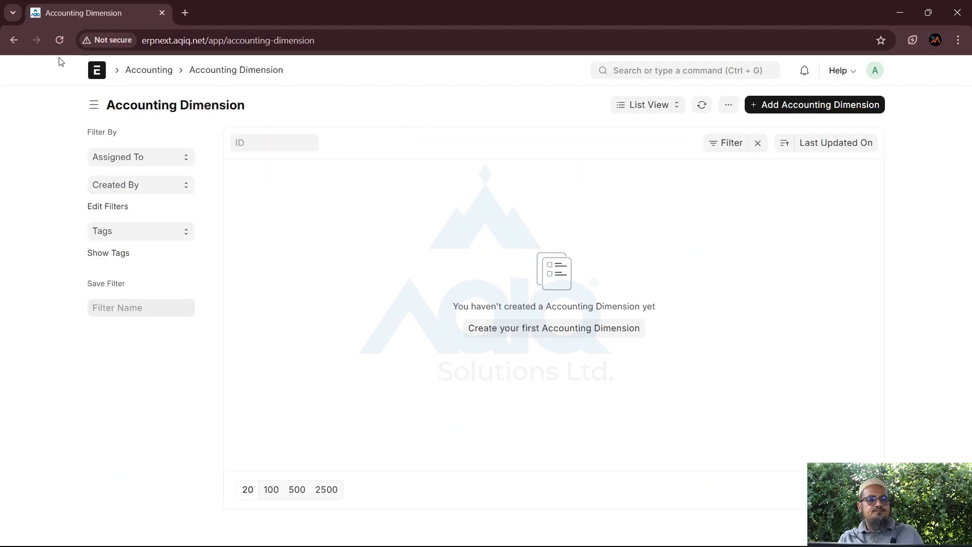
click(14, 40)
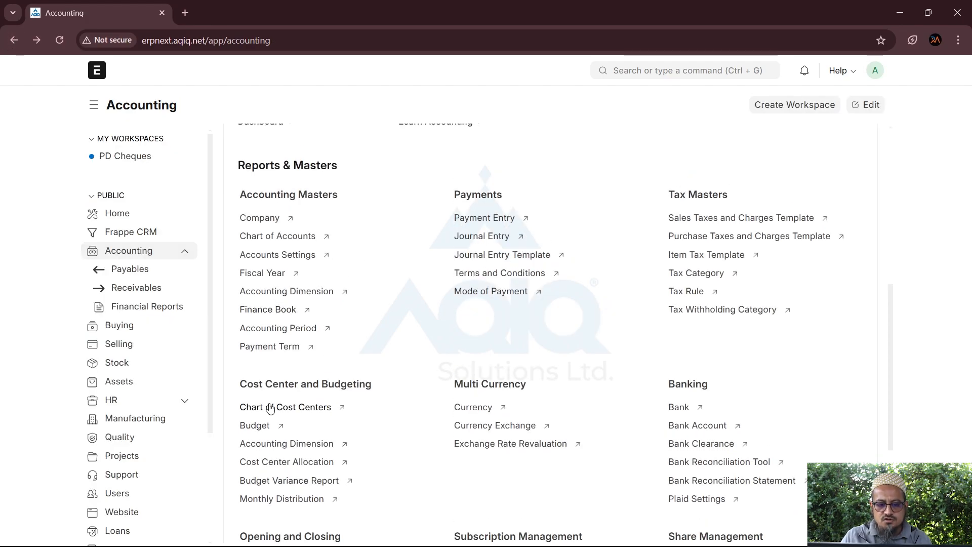
Open the Chart of Cost Centers to list all eight, including Head Office, Mombasa Branch and Thika Showroom
click(270, 407)
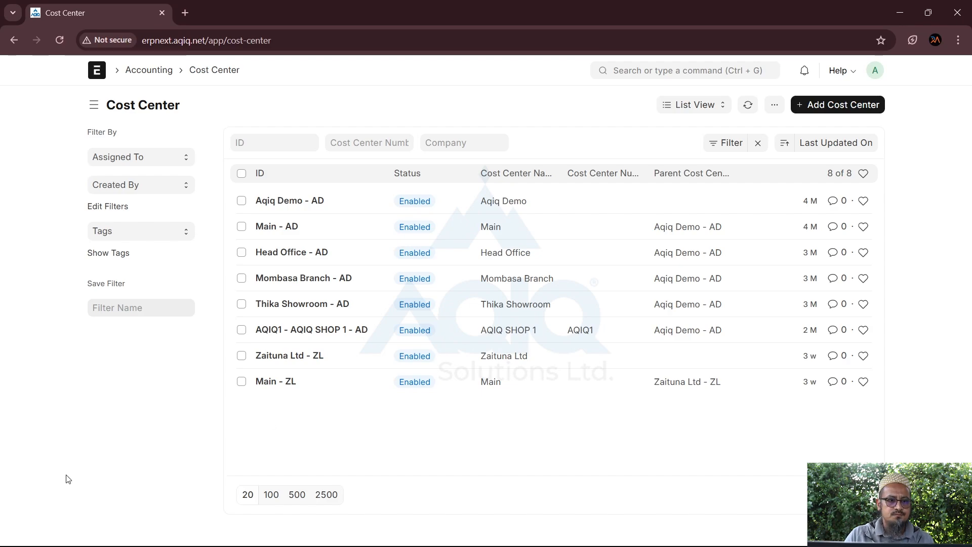
Open Budget from the Accounting workspace, which raises a Missing DocType error for custom_section
click(154, 70)
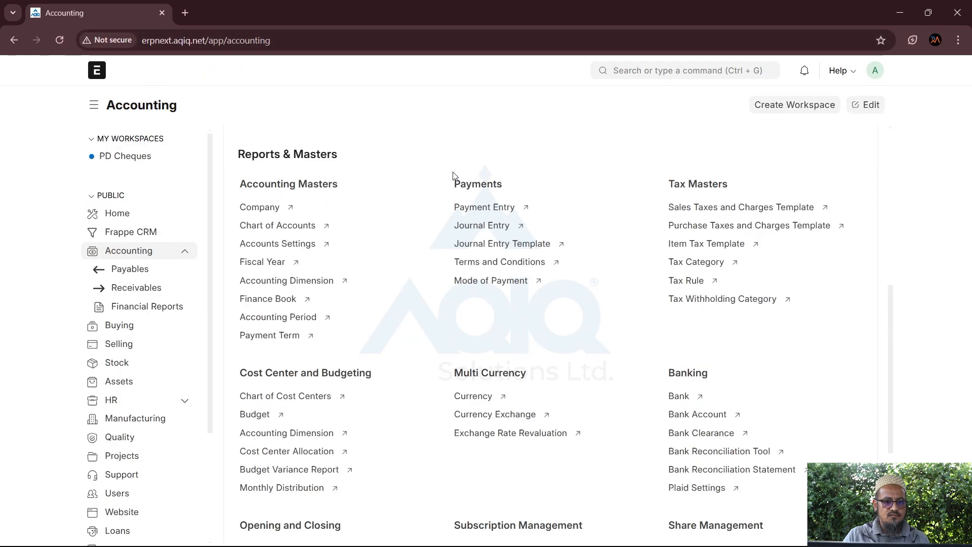
scroll(375, 393, down, 2)
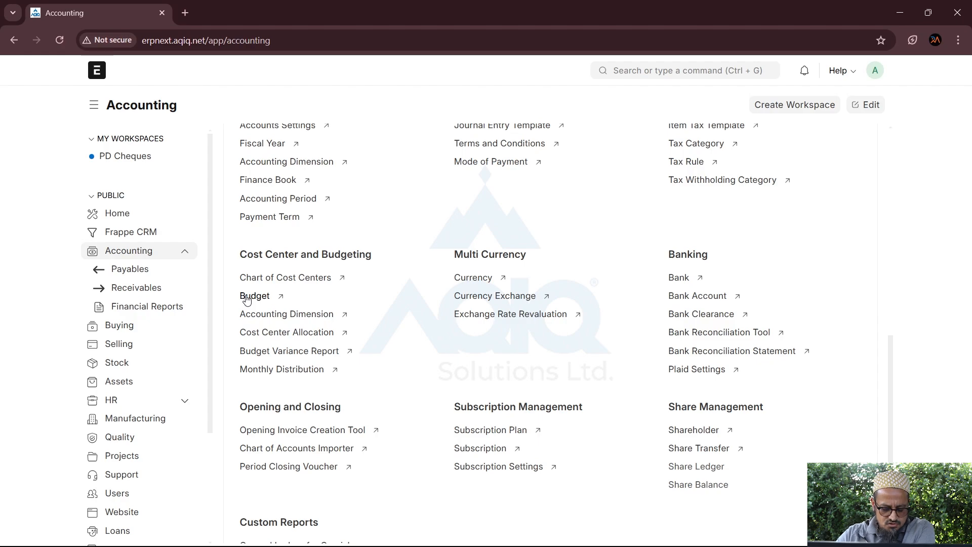
click(246, 298)
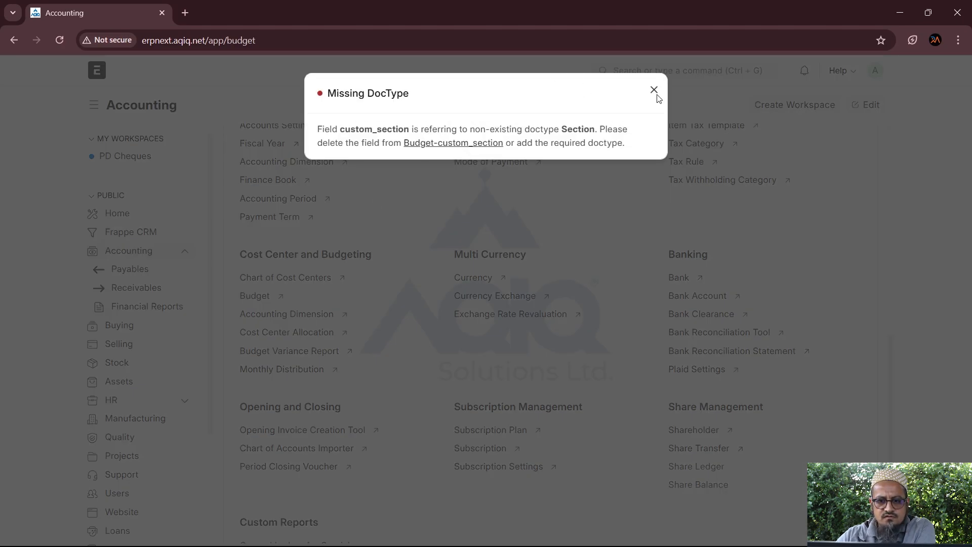
Dismiss the Missing DocType error, reload, and reopen Budget to list the three 2024 project budgets
click(653, 91)
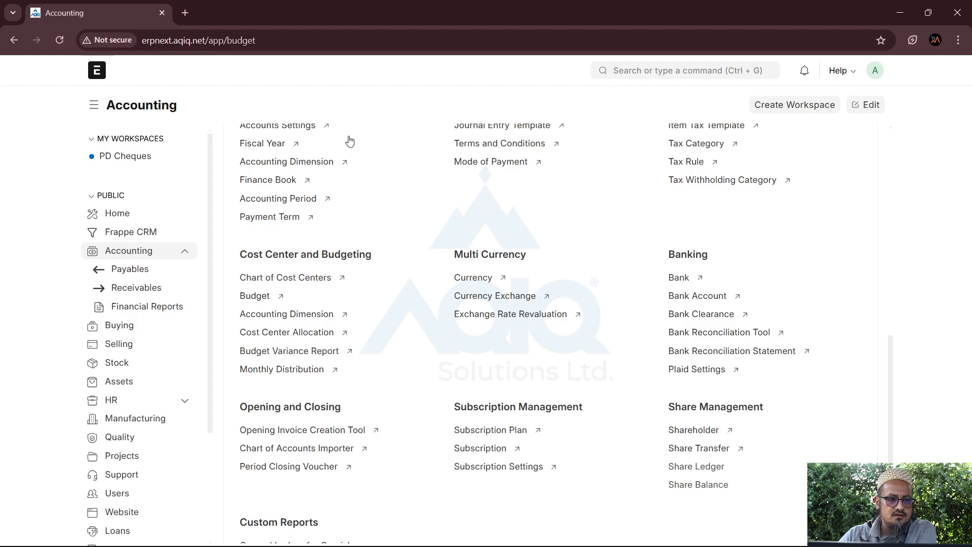
click(287, 35)
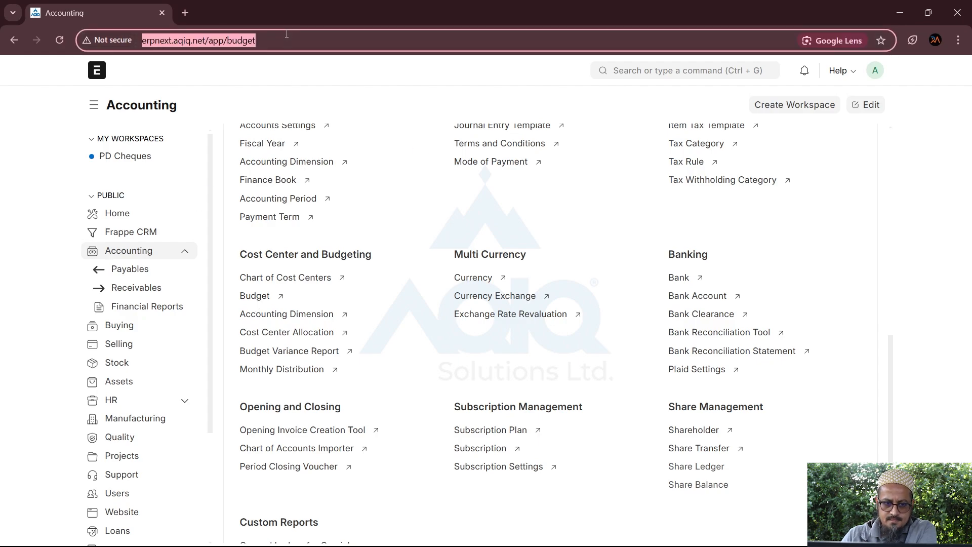
key(Return)
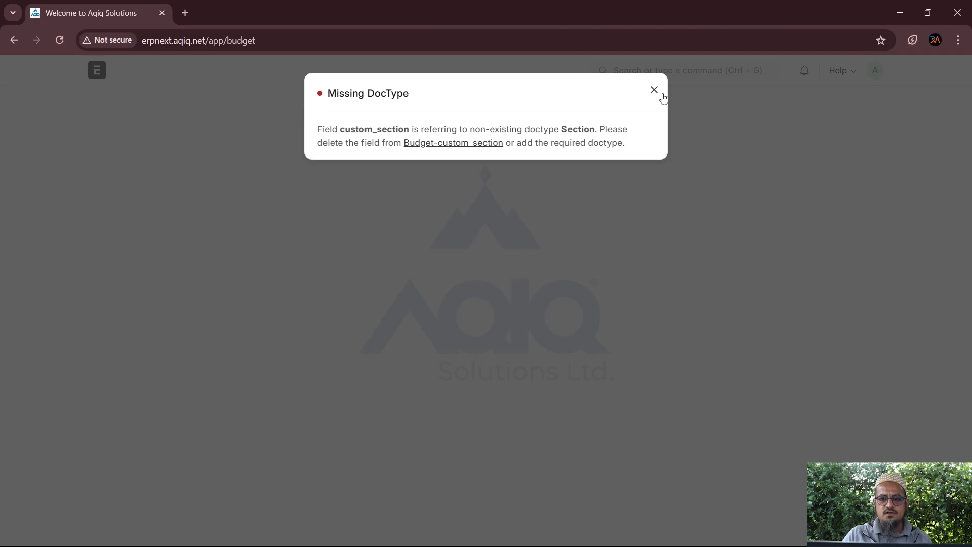
click(654, 89)
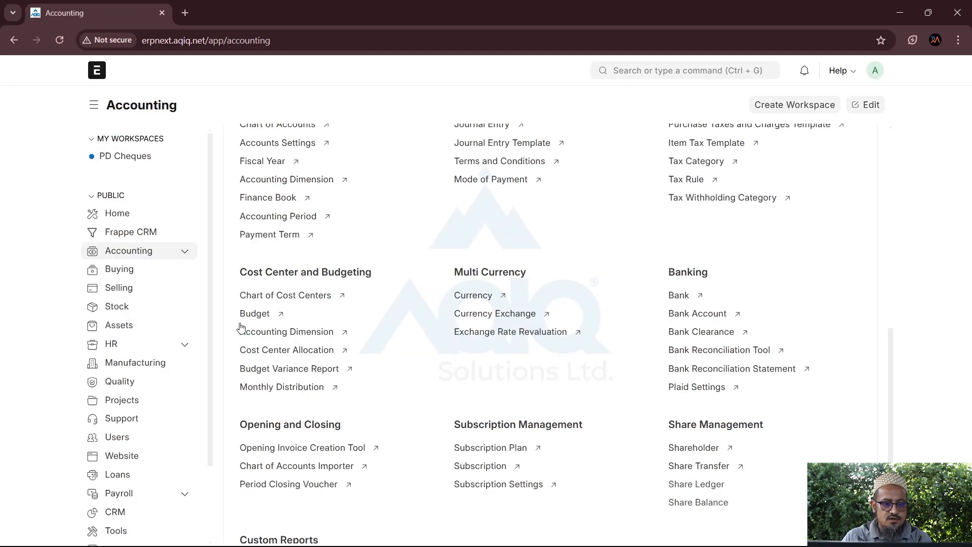
click(248, 315)
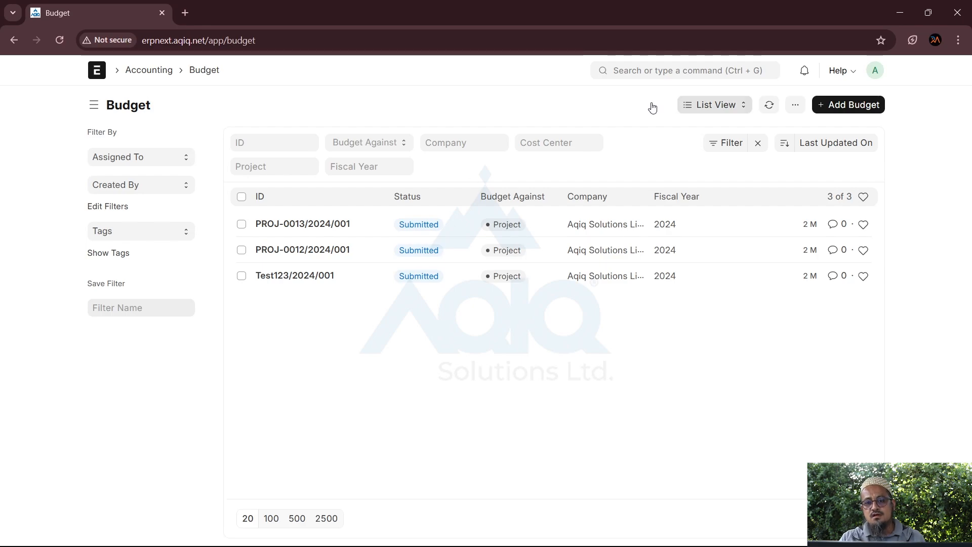
Start a new budget with cost center Mombasa Branch - AD
click(847, 106)
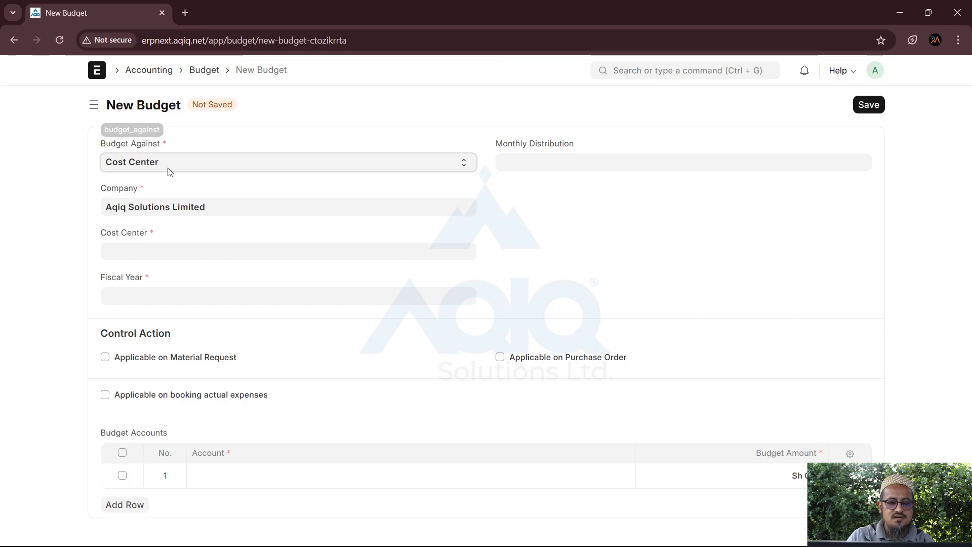
click(129, 255)
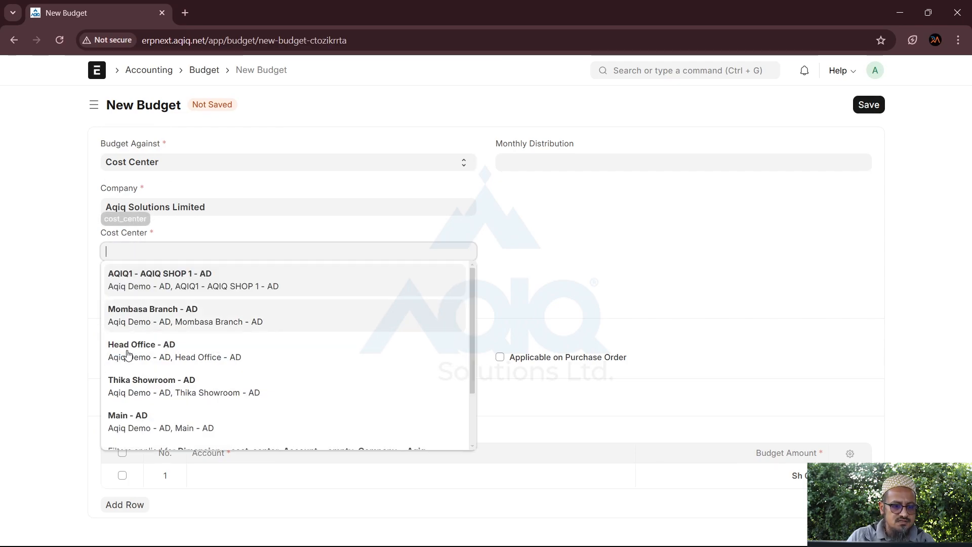
click(151, 318)
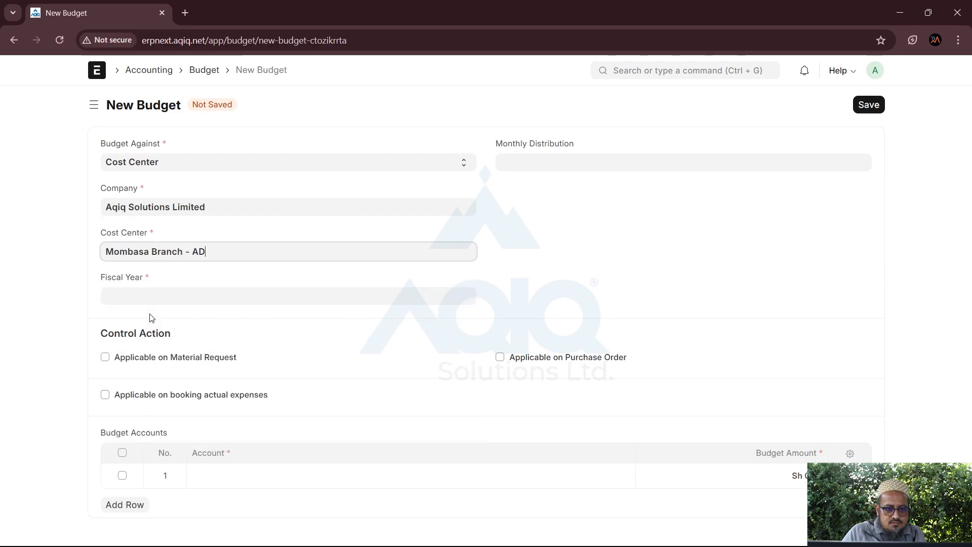
click(204, 481)
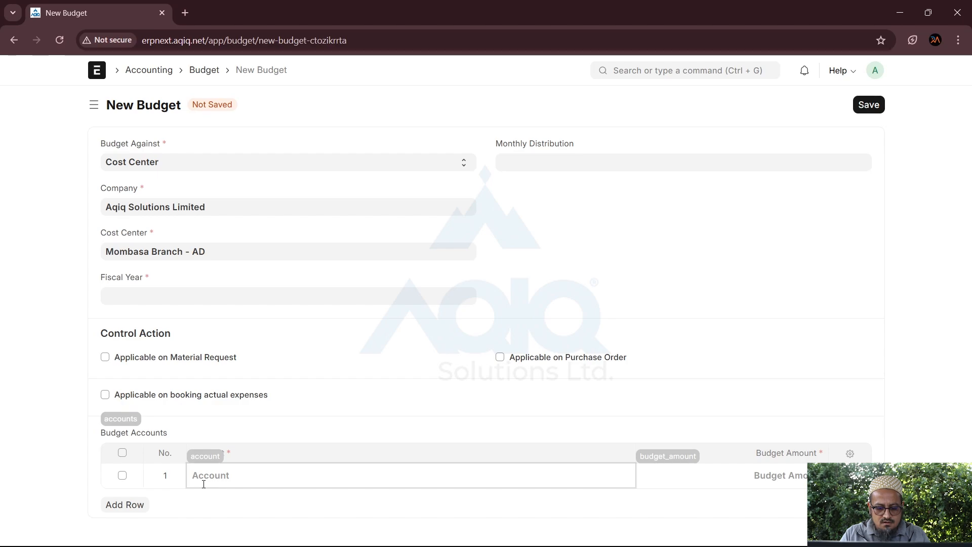
Add a 100,000 line for 5207 - Marketing Expenses - AD and set fiscal year 2025
text(mark)
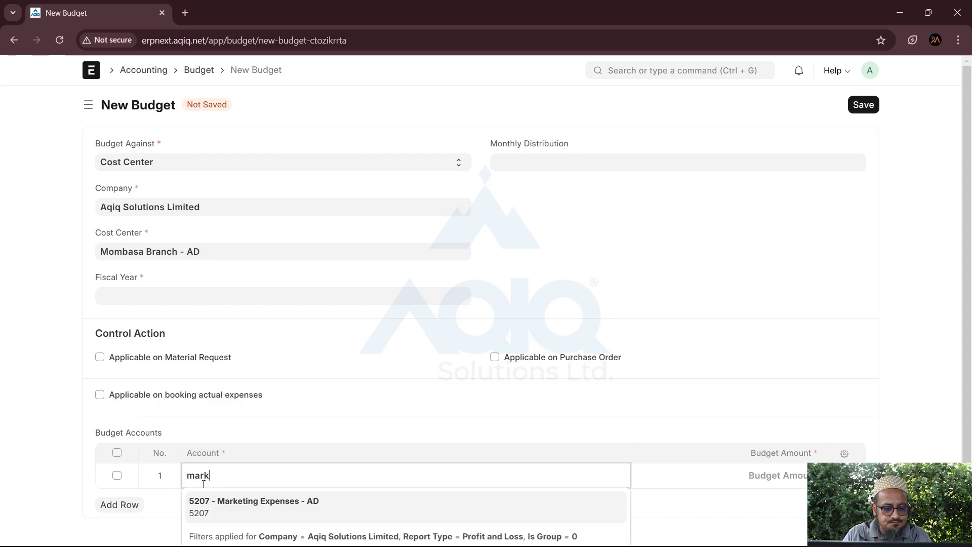
click(244, 505)
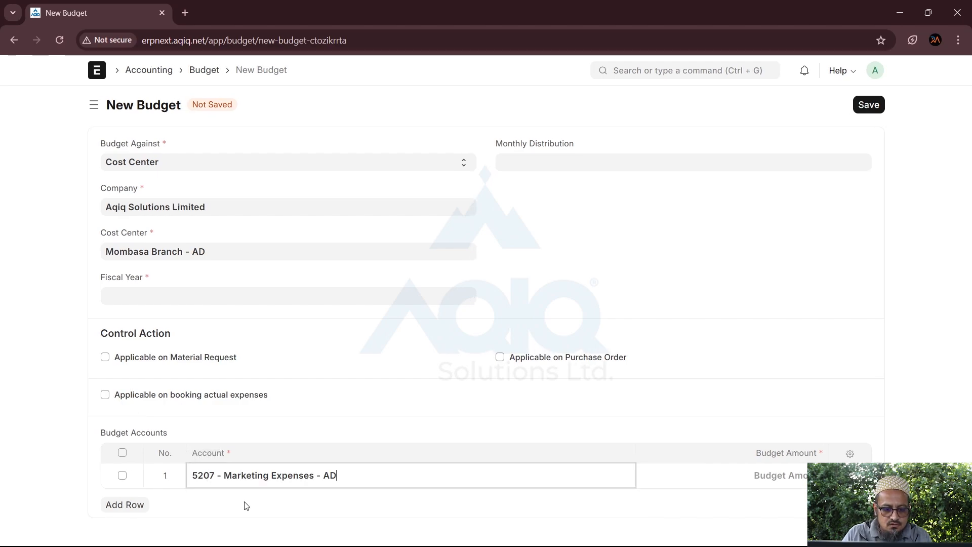
click(733, 478)
text(100000)
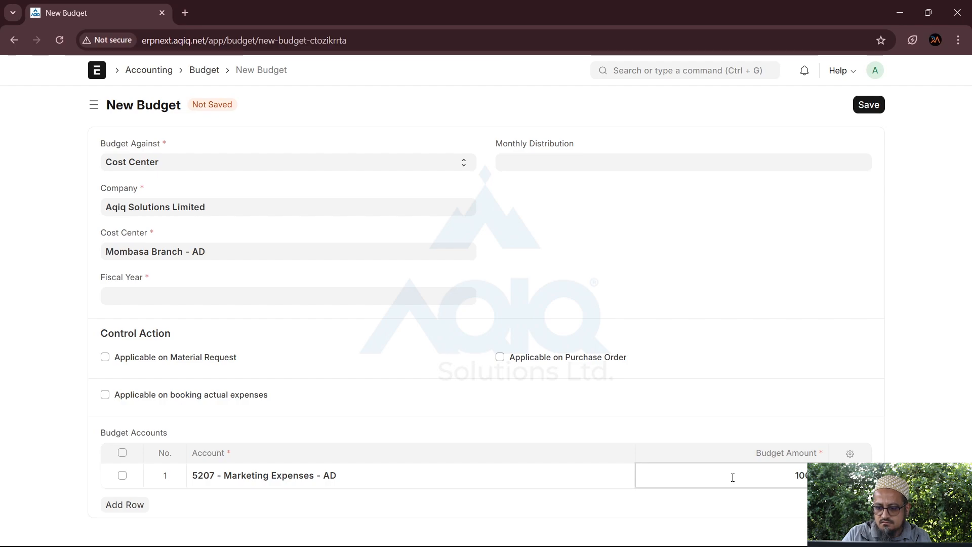
click(646, 392)
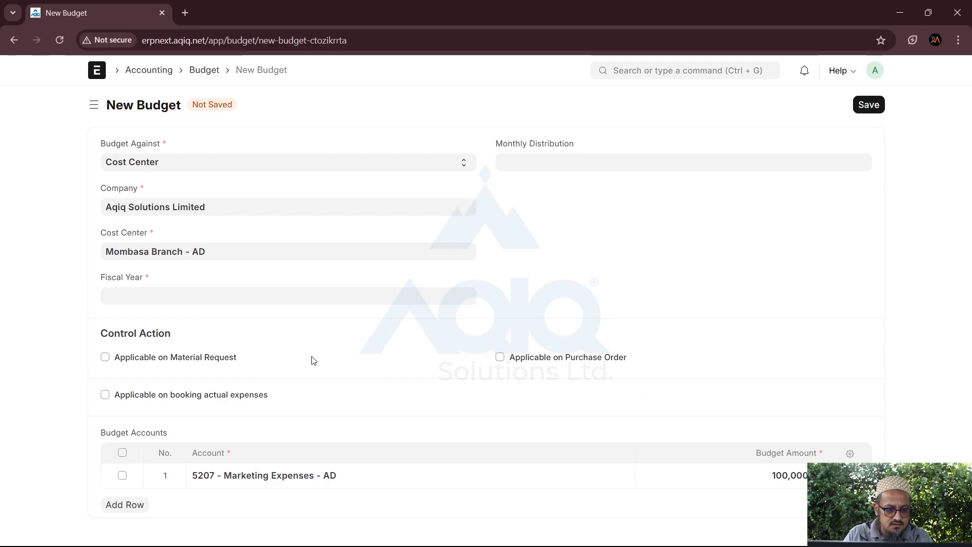
click(221, 300)
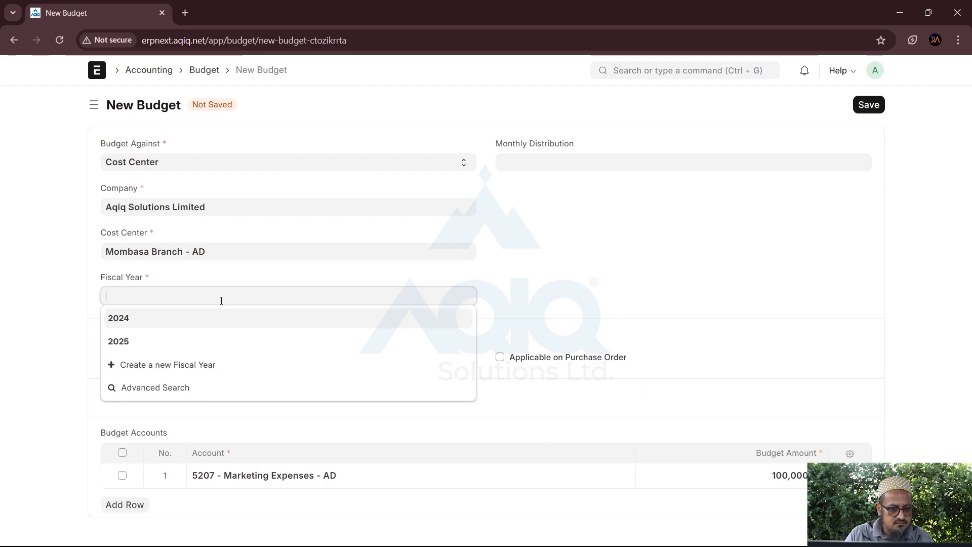
click(116, 343)
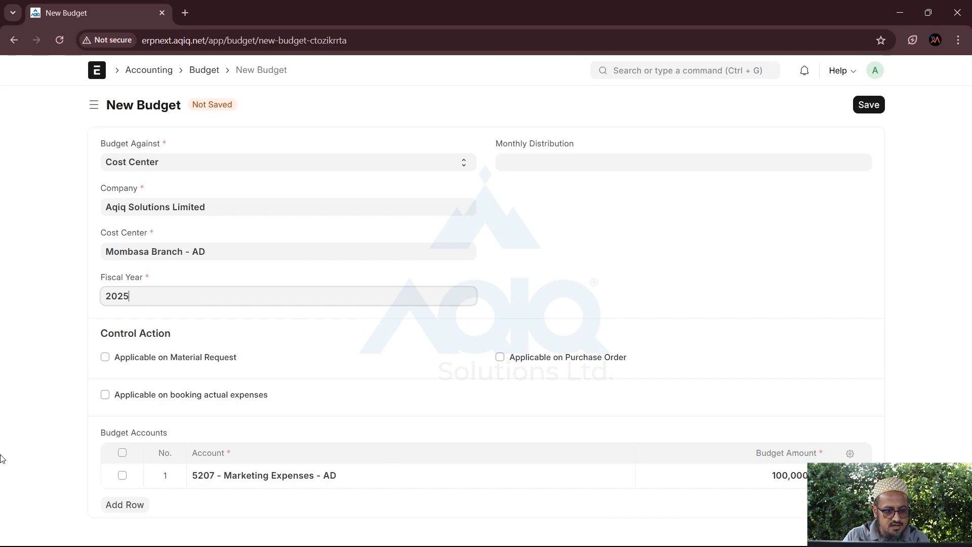
Enable Applicable on booking actual expenses, on Material Request and on Purchase Order
click(151, 346)
drag(108, 335, 175, 345)
click(216, 339)
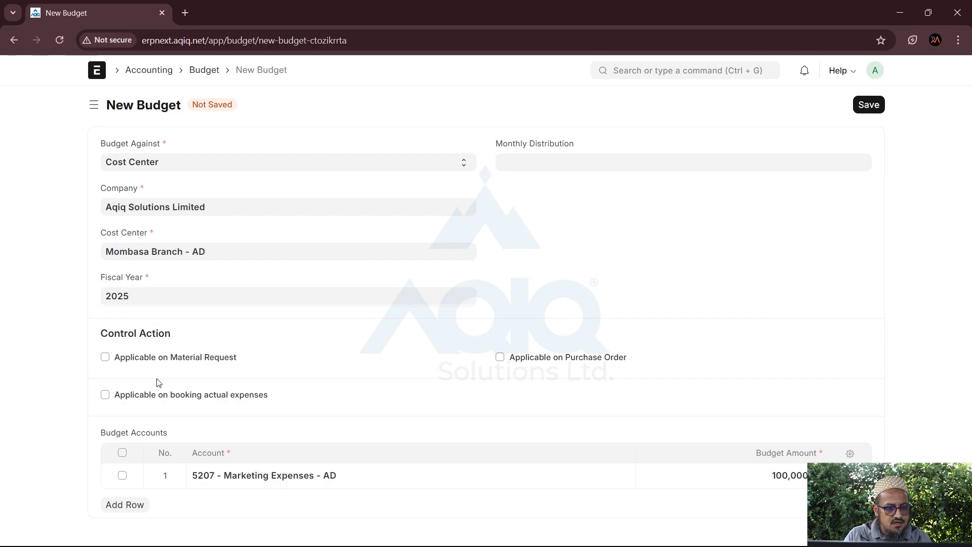
click(108, 395)
scroll(283, 397, down, 1)
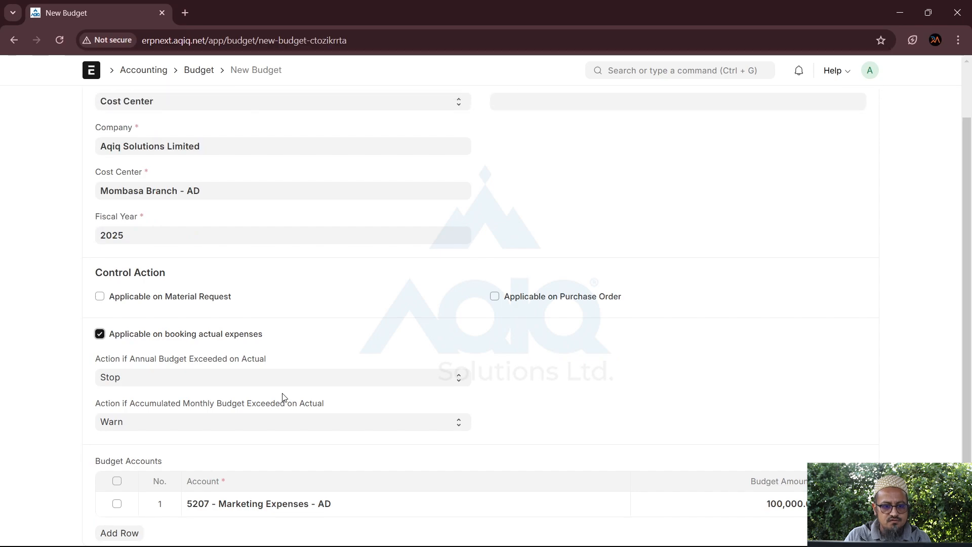
click(105, 297)
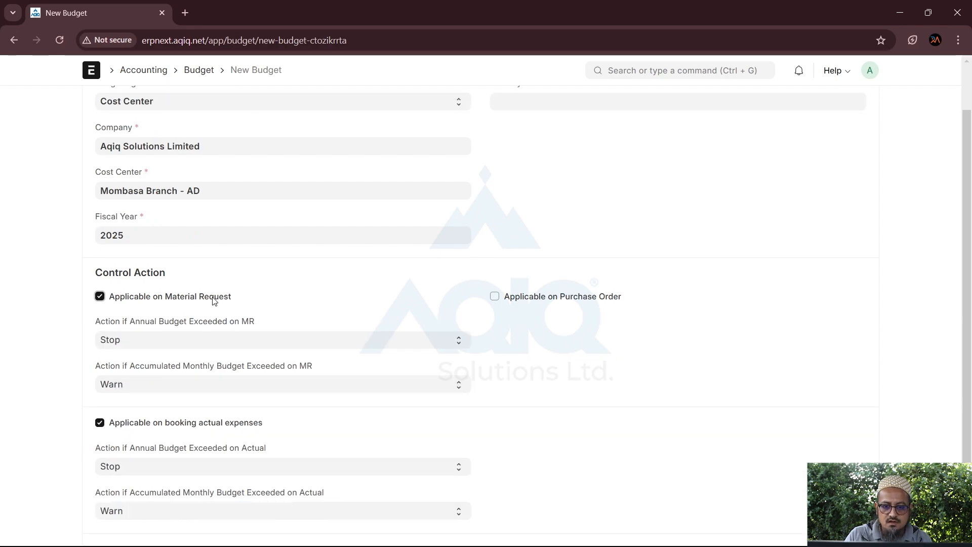
click(525, 299)
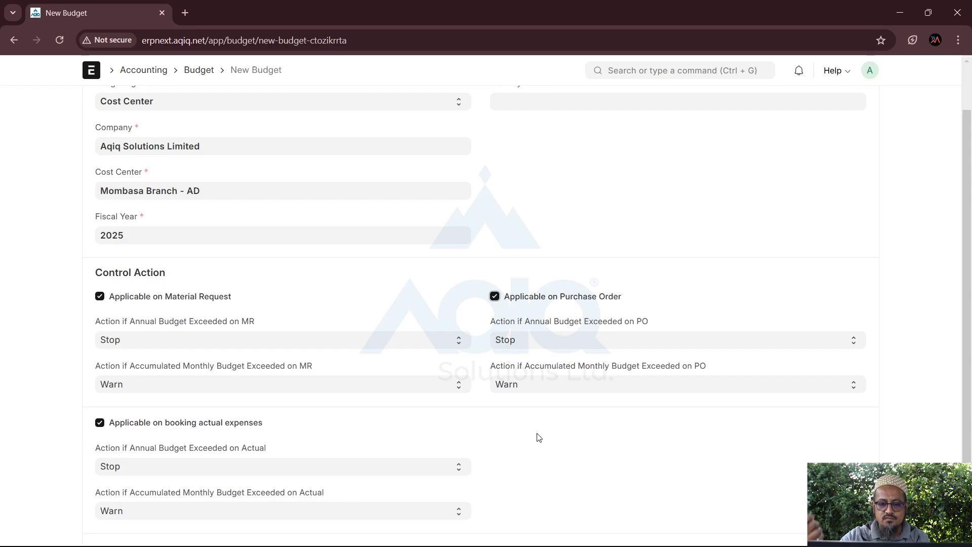
scroll(539, 437, down, 2)
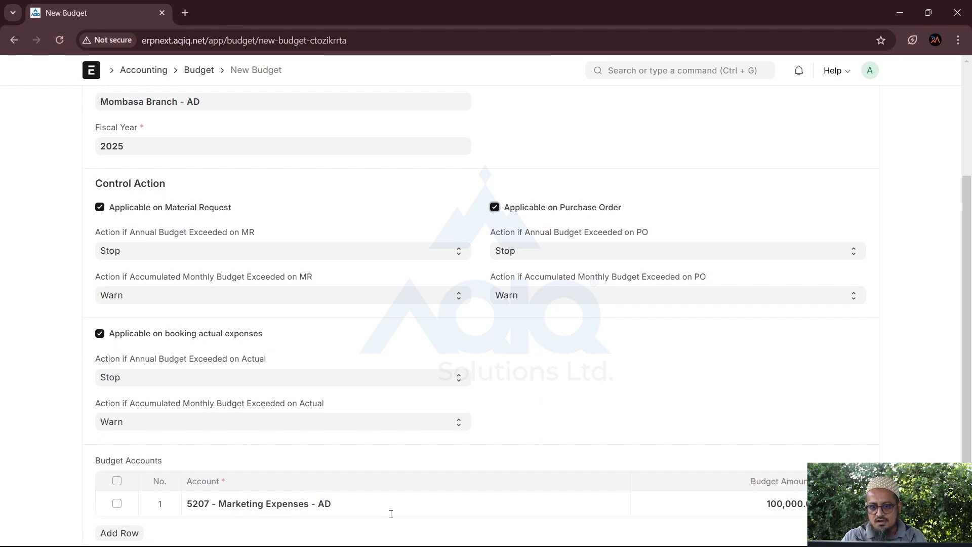
click(524, 260)
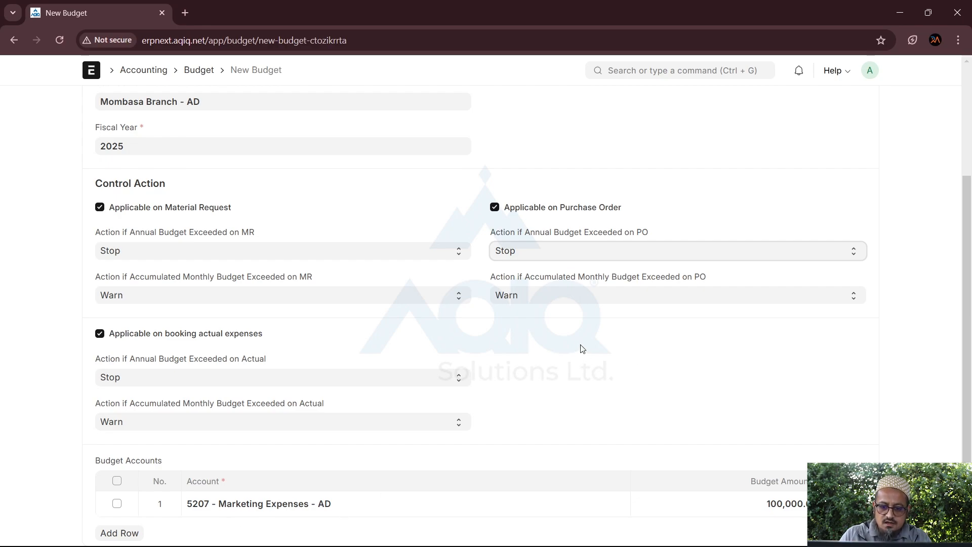
click(532, 252)
click(514, 298)
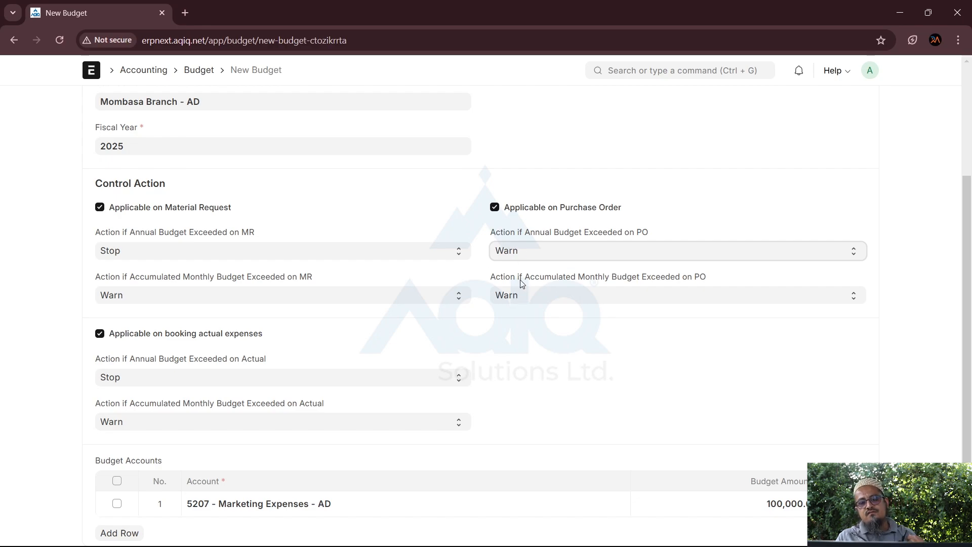
key(Up)
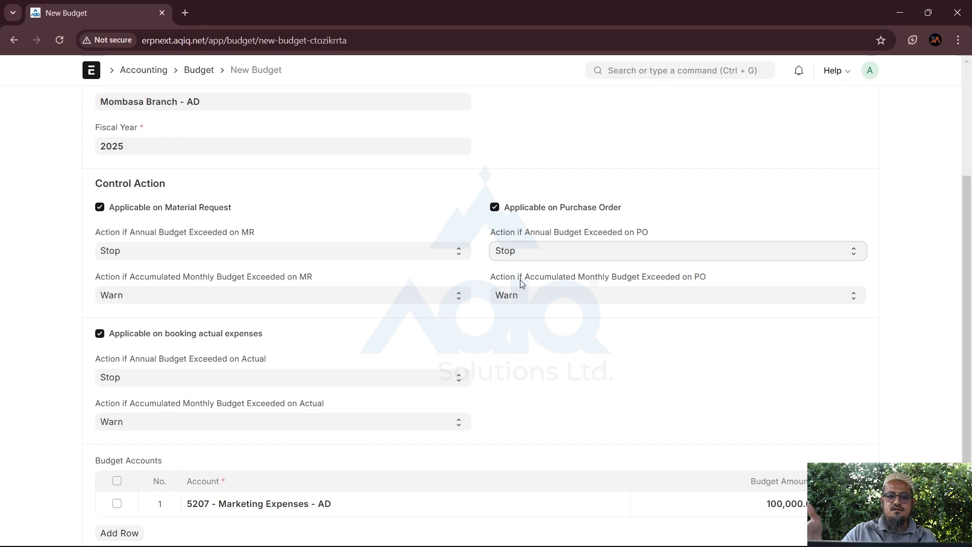
scroll(522, 282, up, 3)
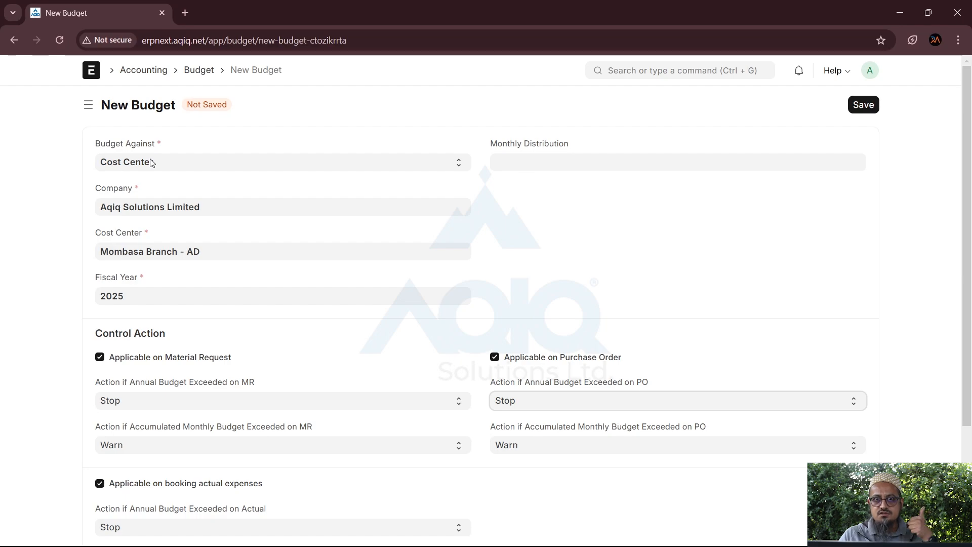
Add budget row 2 for 5206 - Legal Expenses - AD with an amount of 50000
scroll(203, 267, down, 3)
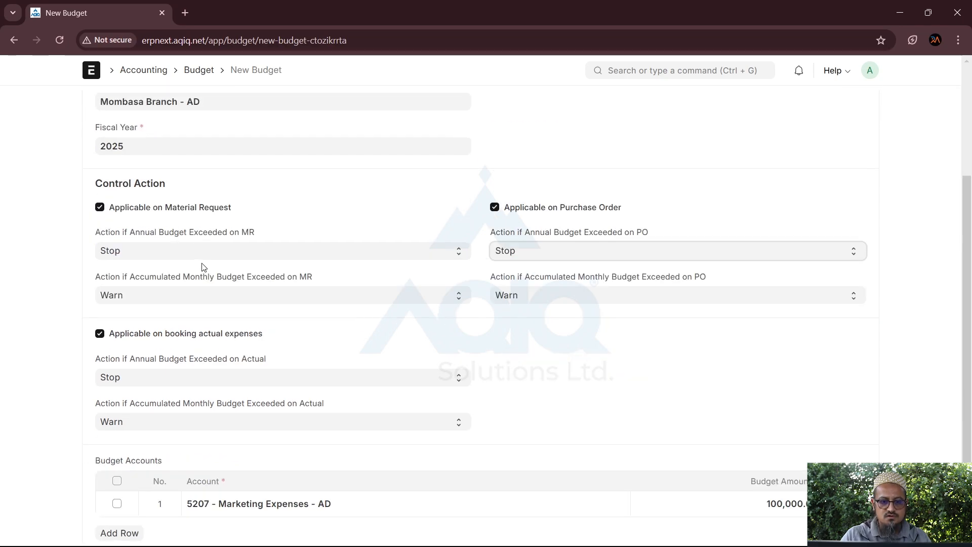
click(120, 534)
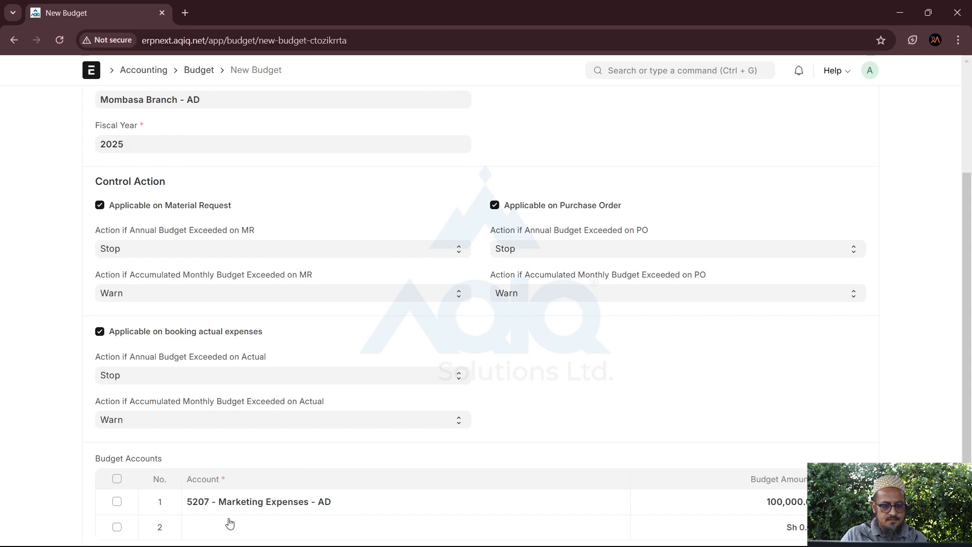
click(229, 518)
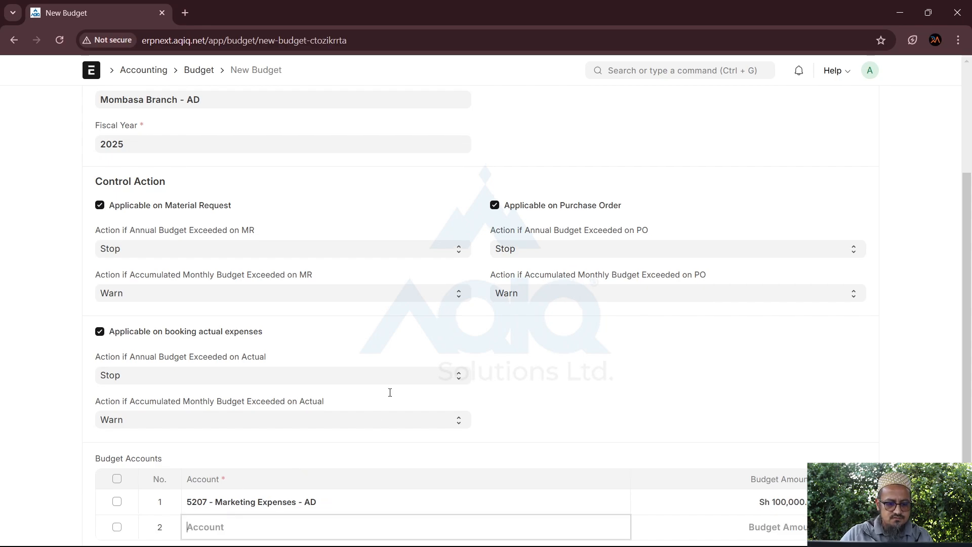
scroll(385, 405, down, 4)
scroll(266, 515, down, 3)
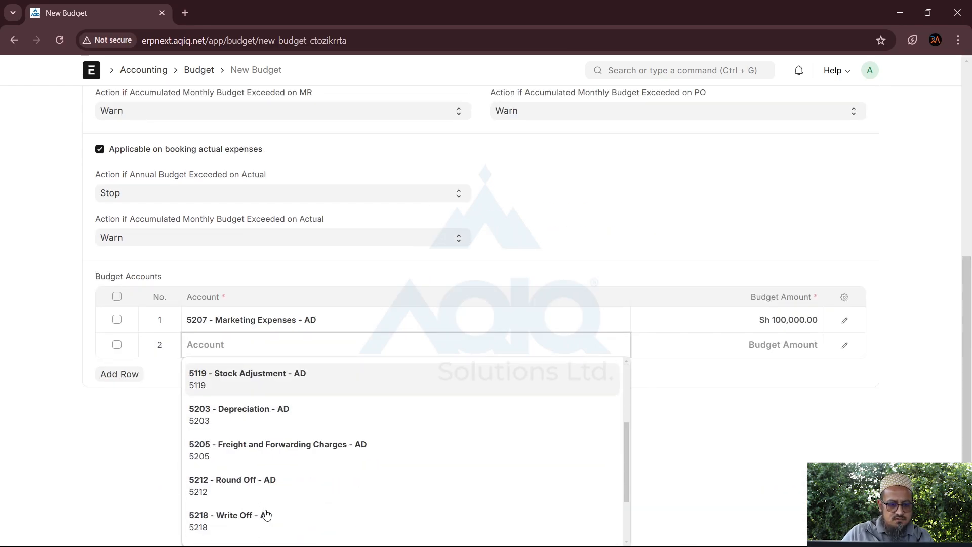
scroll(266, 516, down, 2)
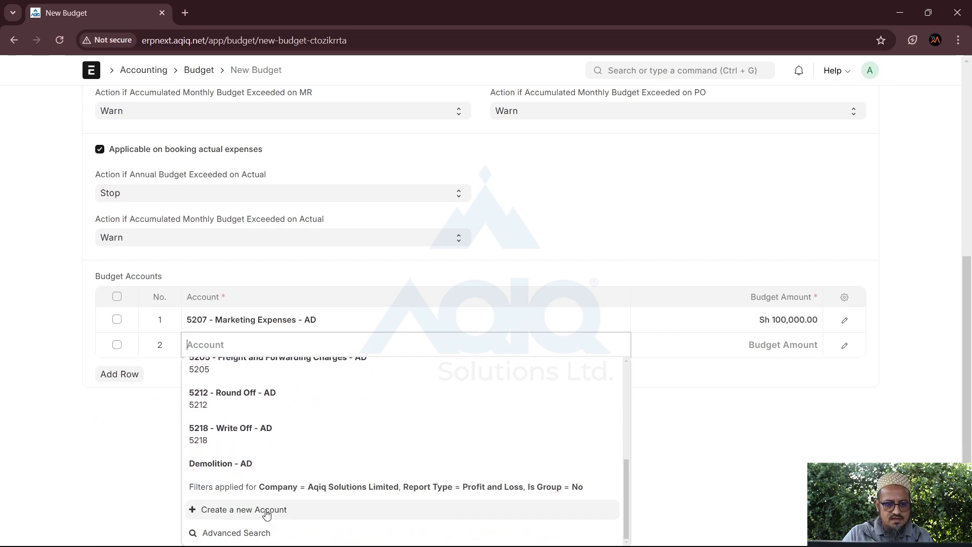
text(exp)
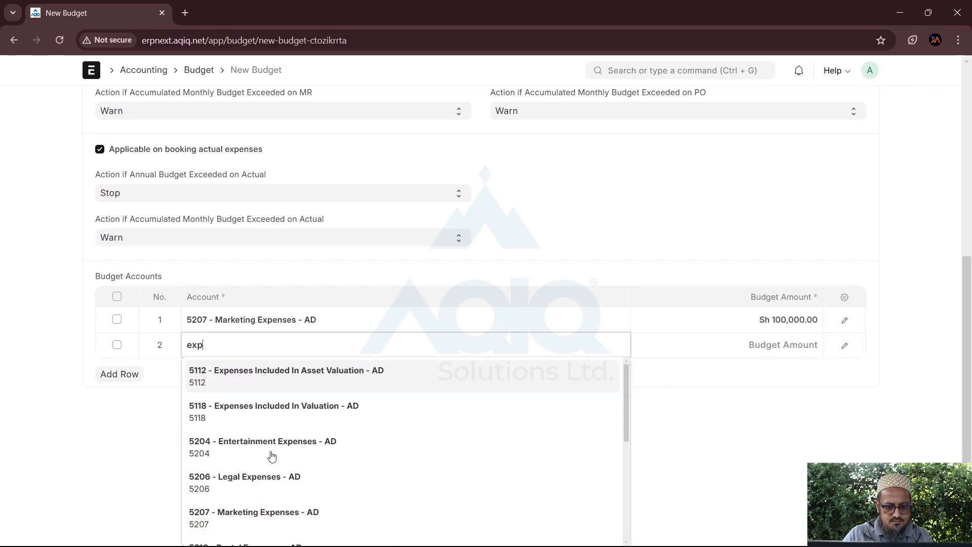
scroll(308, 490, down, 1)
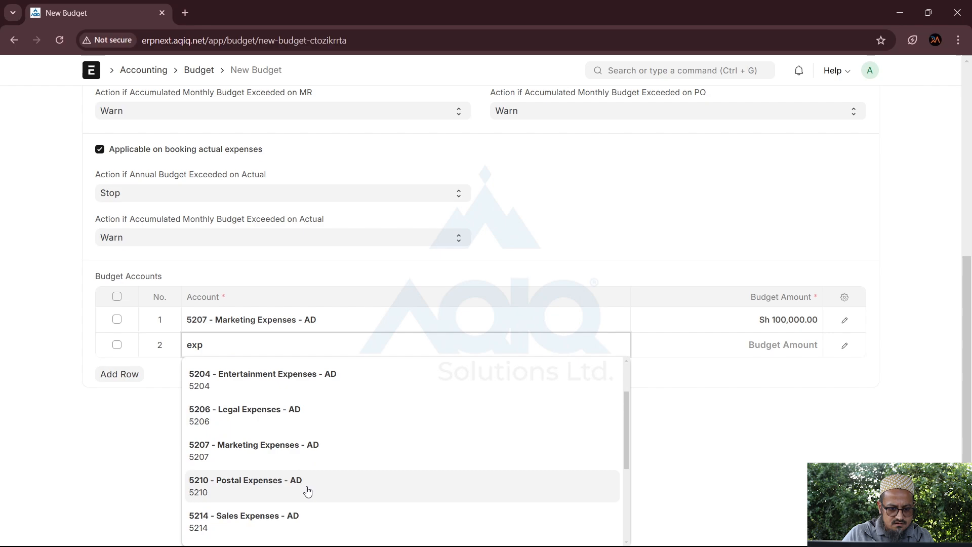
click(253, 411)
click(729, 502)
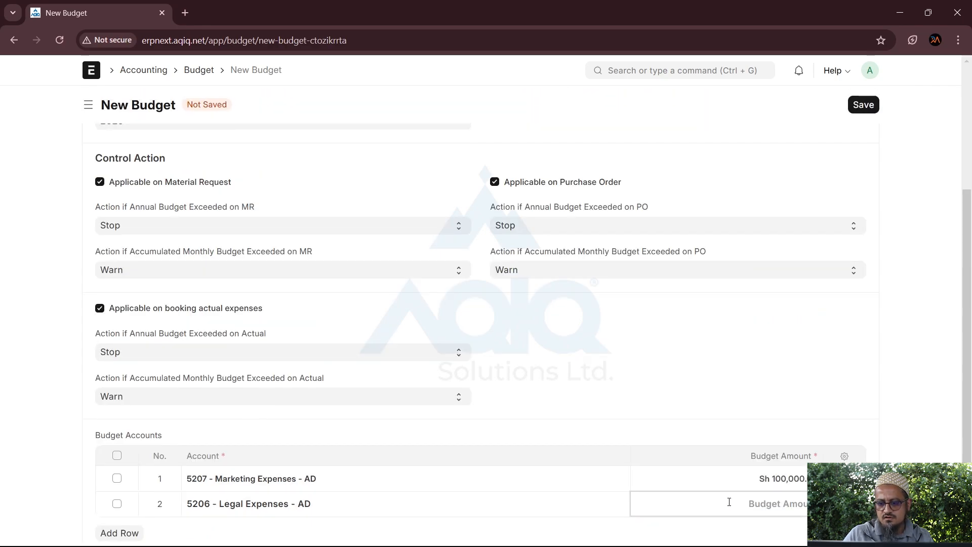
text(50)
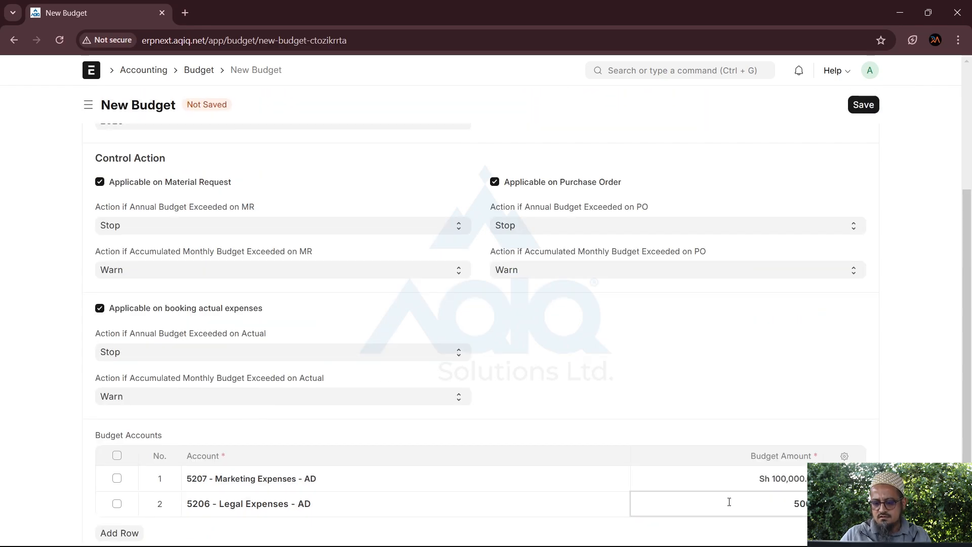
text(000)
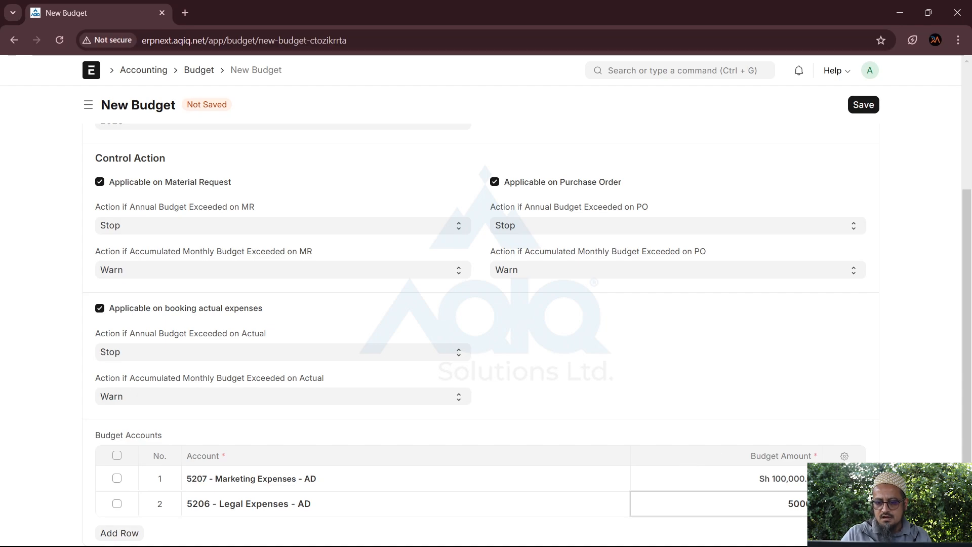
Confirm row 2's 50,000 amount, leave Monthly Distribution blank, and return to the Budget list
click(648, 330)
scroll(649, 329, up, 4)
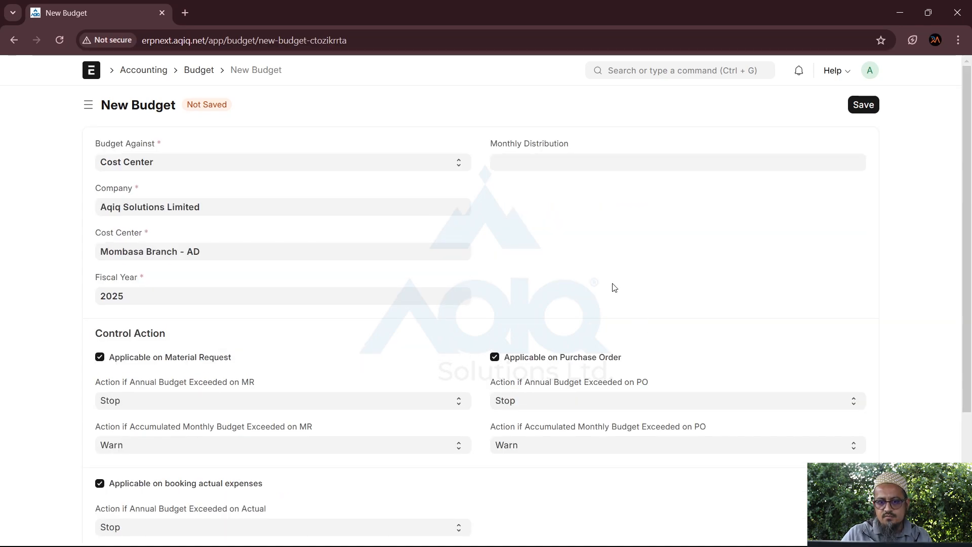
click(520, 169)
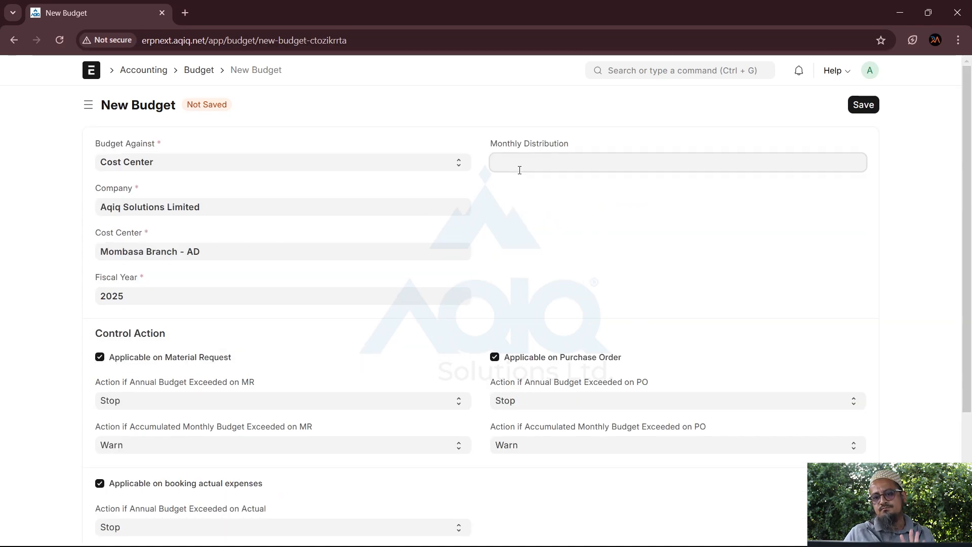
click(544, 268)
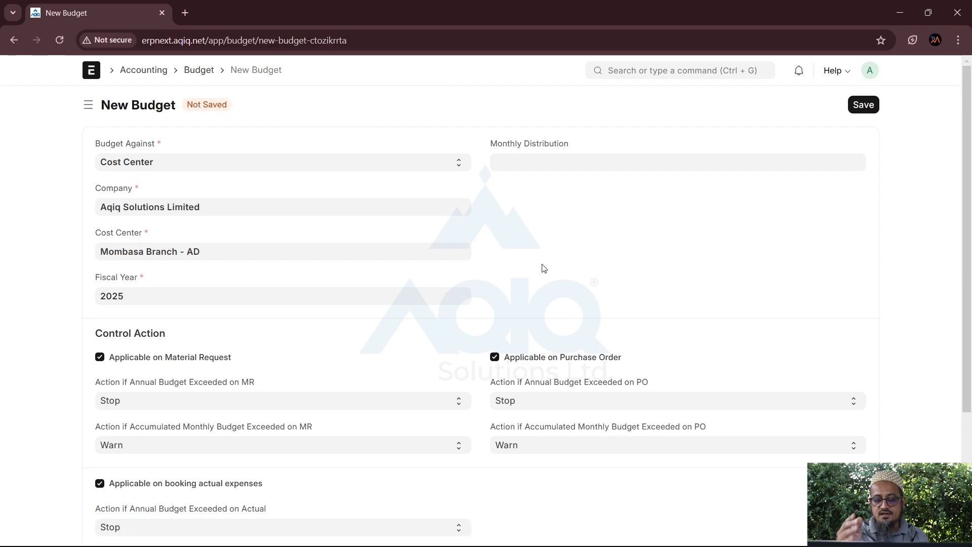
scroll(544, 268, down, 3)
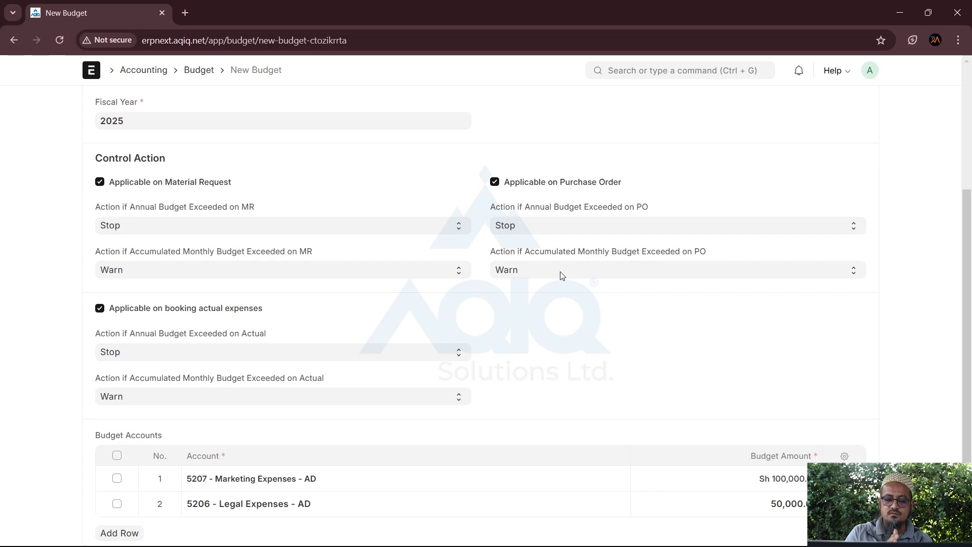
scroll(560, 275, up, 4)
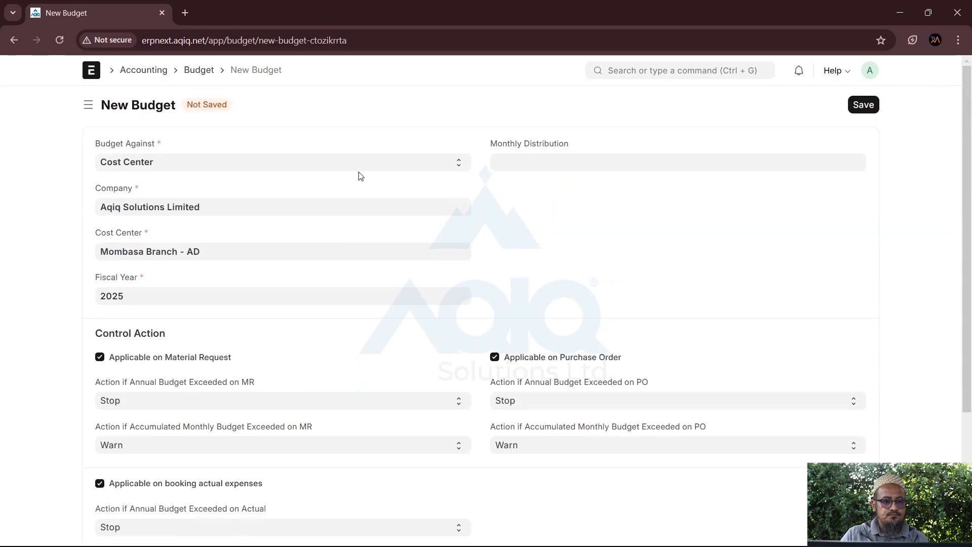
click(198, 71)
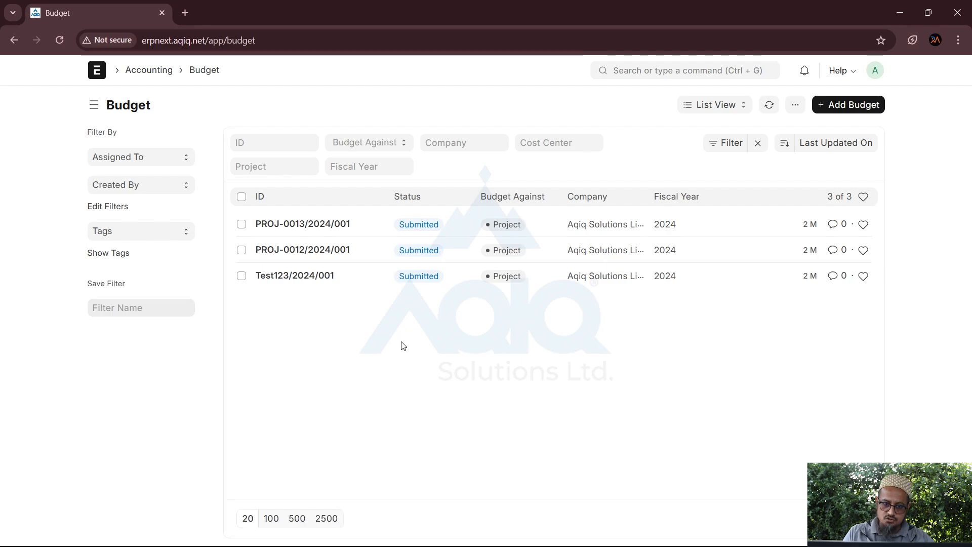
Go back through the Accounting workspace to the Budget list and create a blank new budget
click(153, 72)
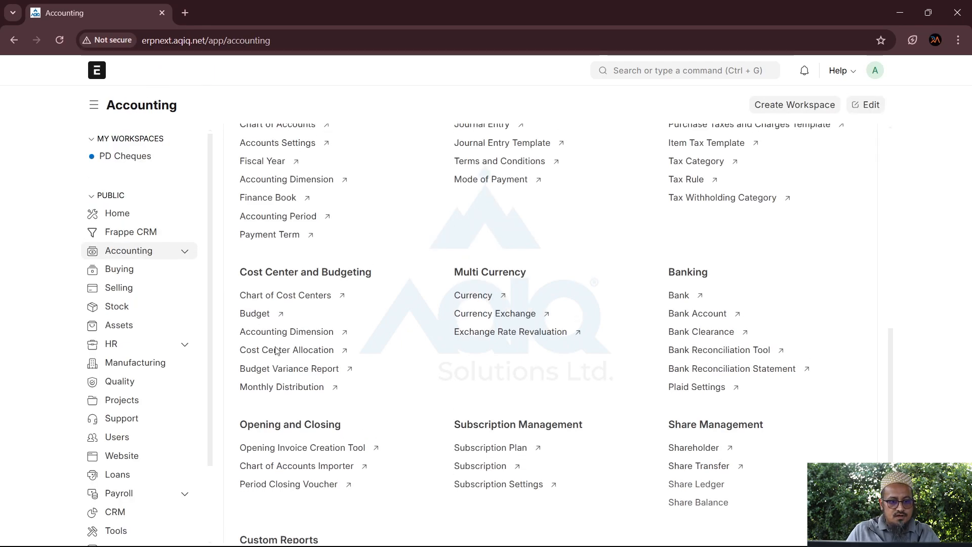
click(260, 316)
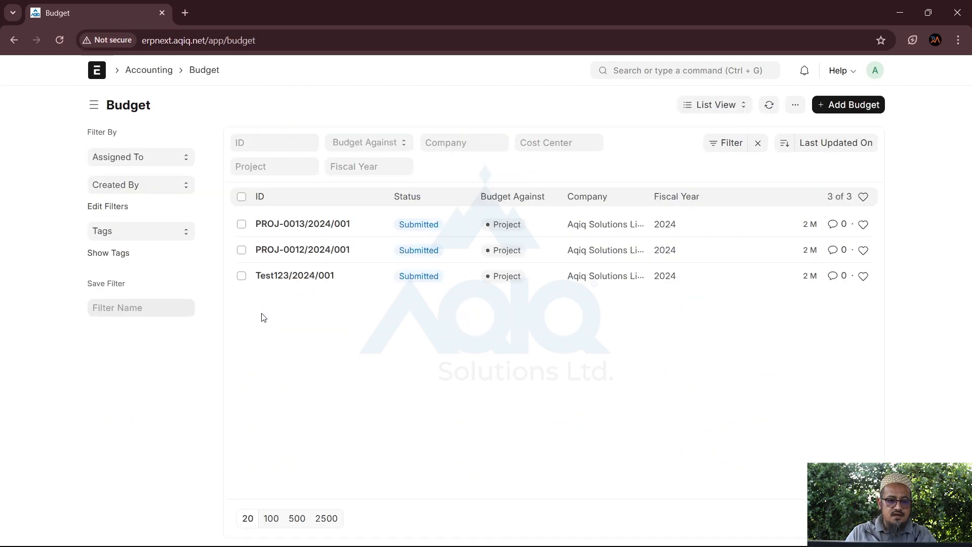
click(839, 108)
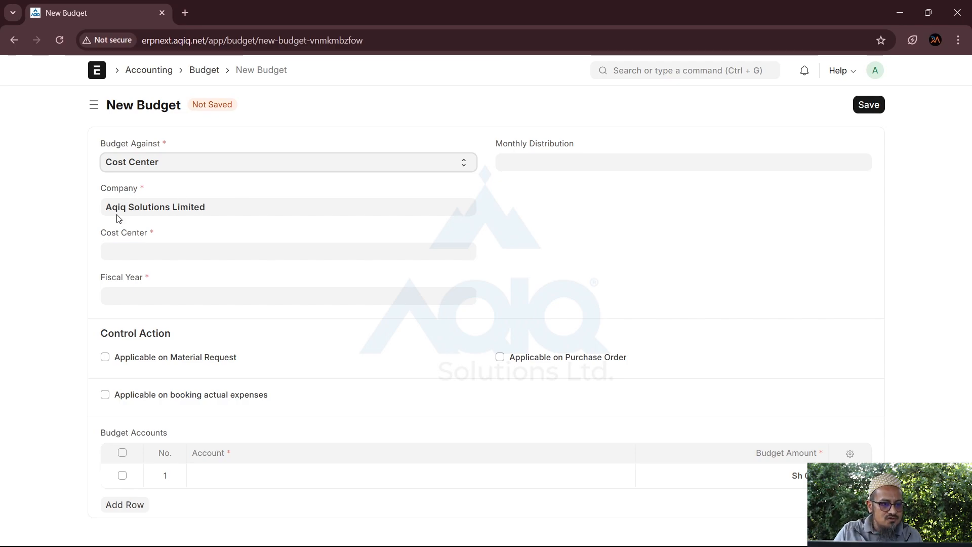
Switch Budget Against to Project and return to the Accounting workspace
key(Down)
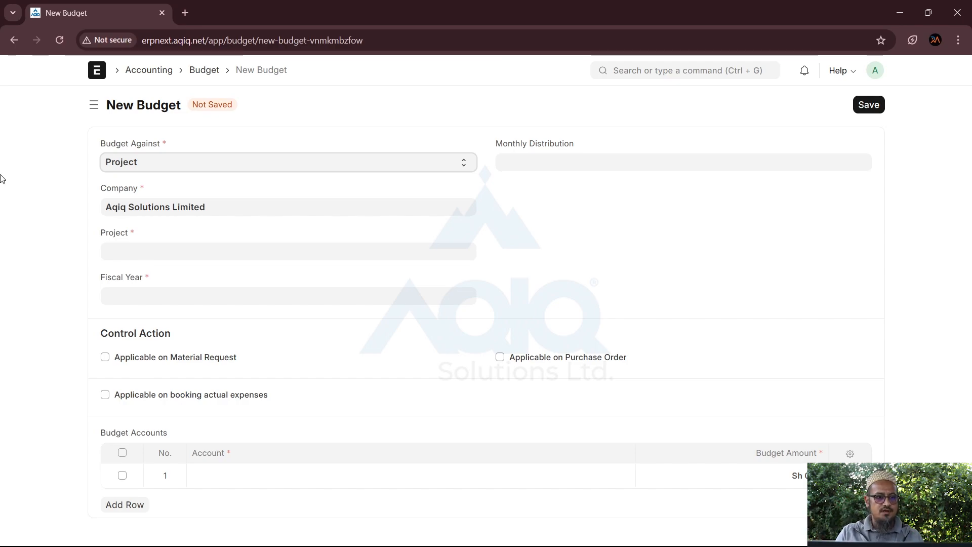
click(168, 73)
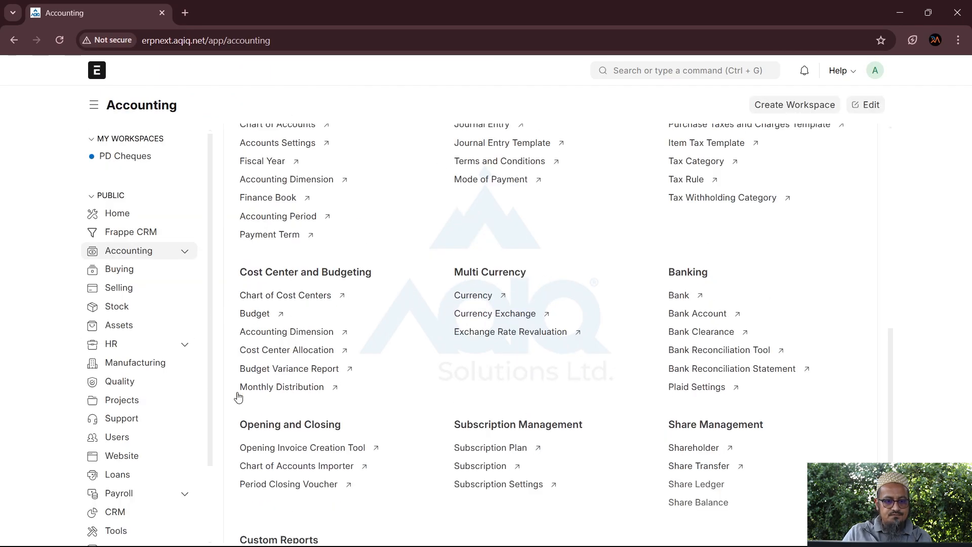
Open the Budget Variance Report filtered by Project to compare 2024 budget and actual per account
click(272, 375)
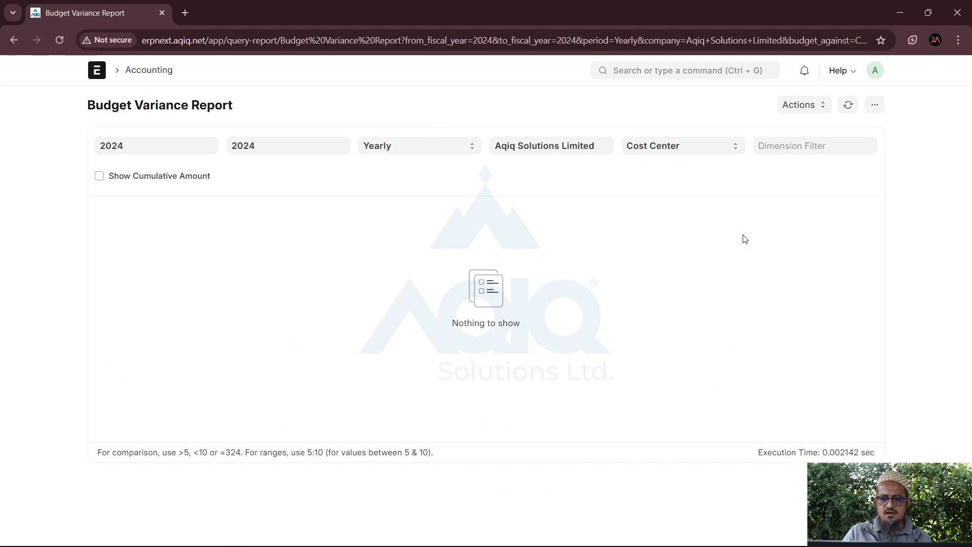
click(716, 153)
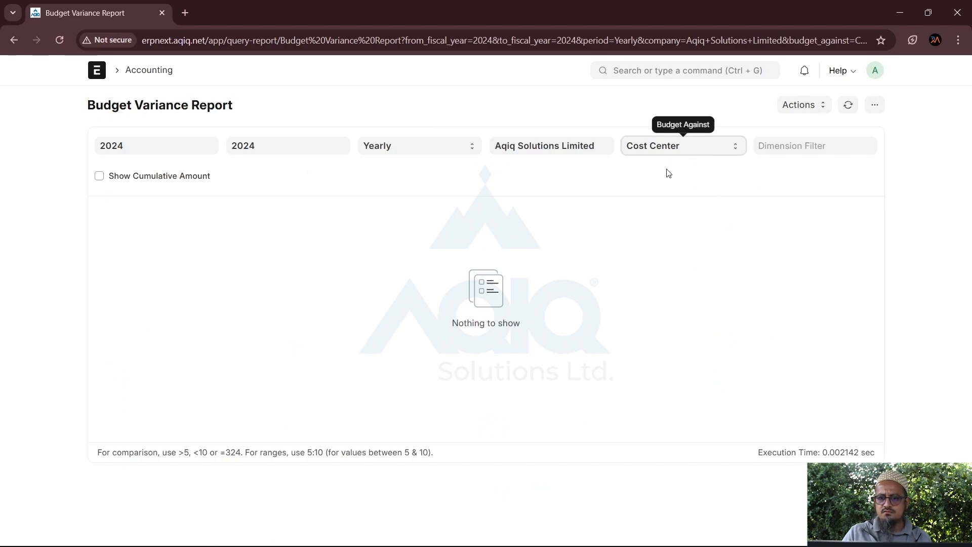
click(635, 180)
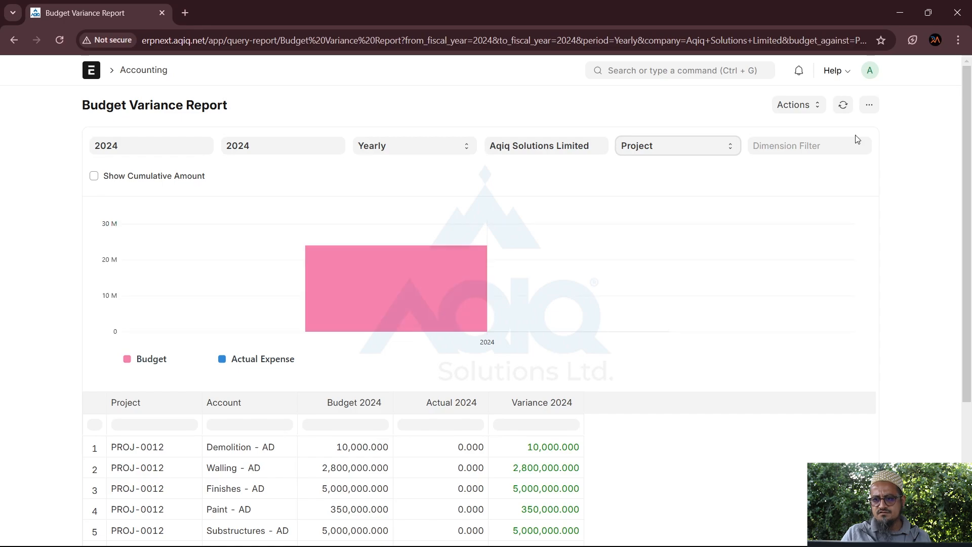
scroll(970, 135, down, 4)
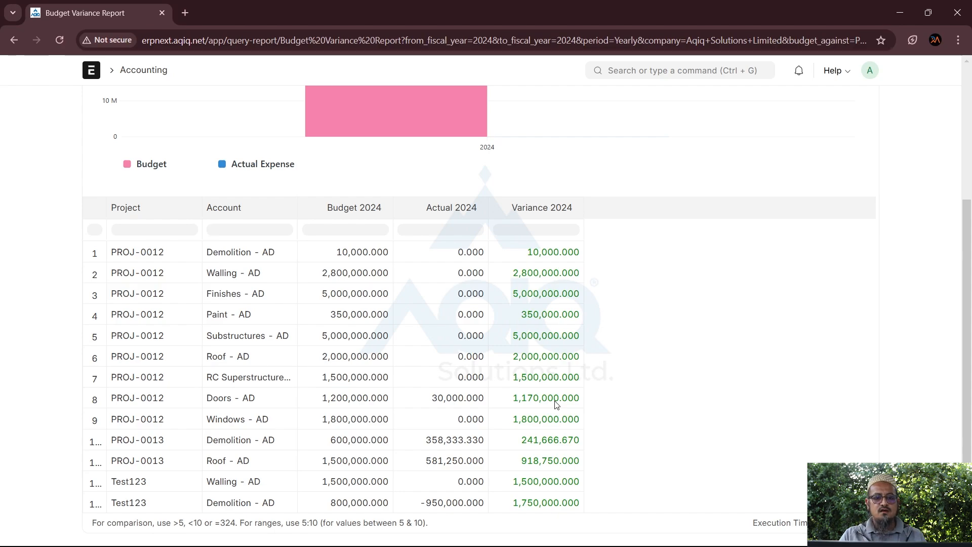
scroll(558, 404, up, 4)
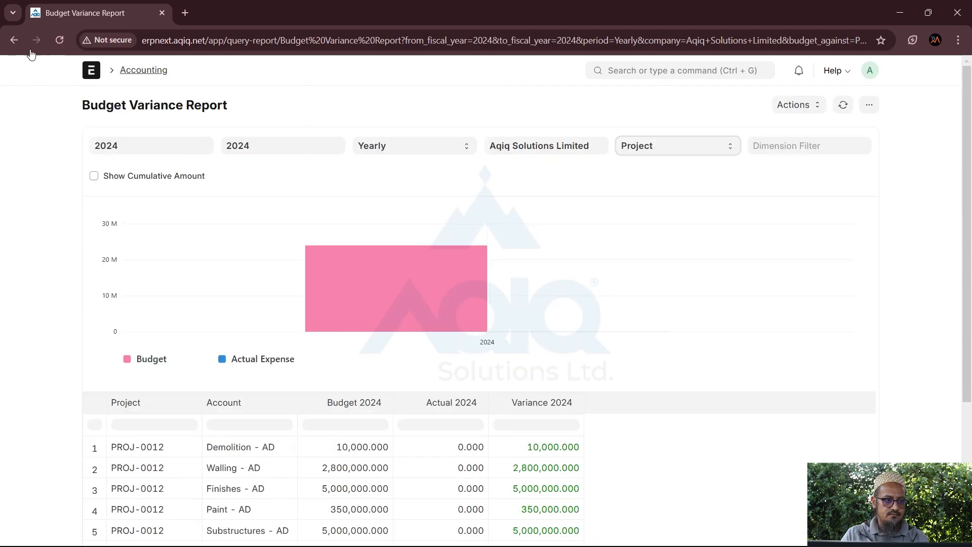
Open the Currency list, load all 149 currencies with the 500 page size, then return to Accounting
click(13, 42)
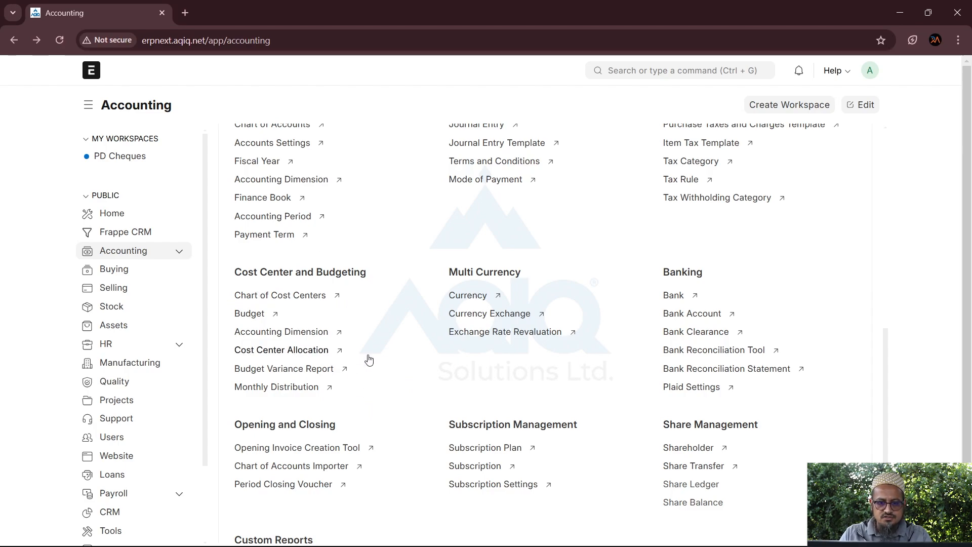
mouse_move(462, 299)
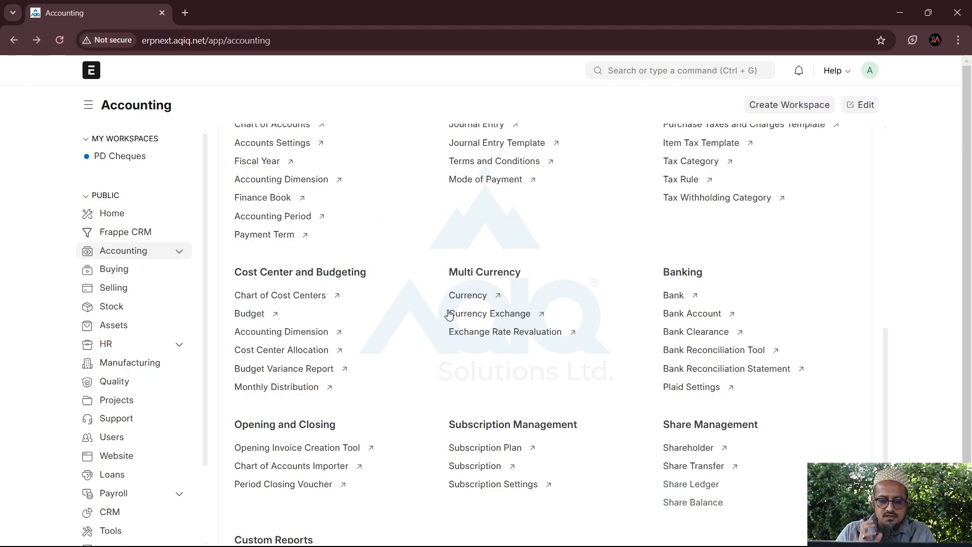
click(471, 296)
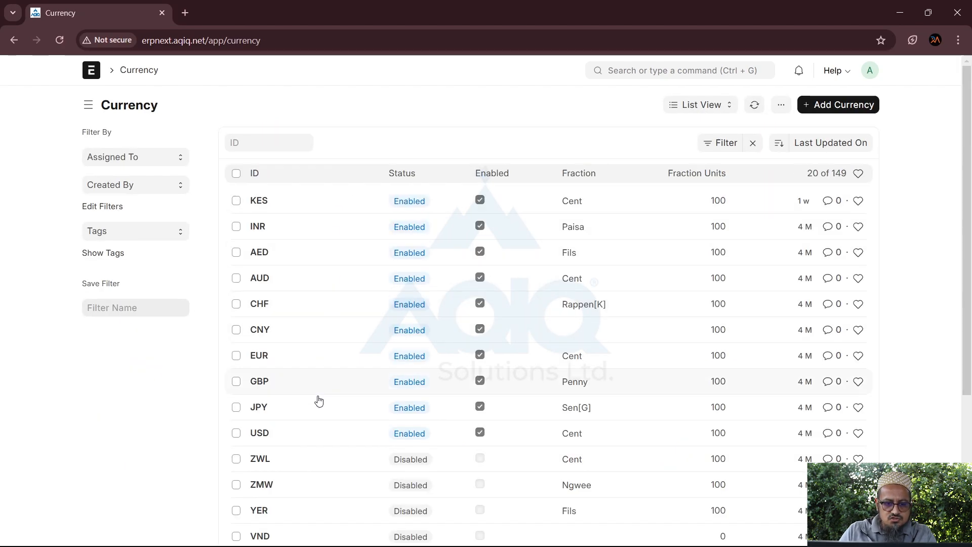
scroll(363, 399, down, 4)
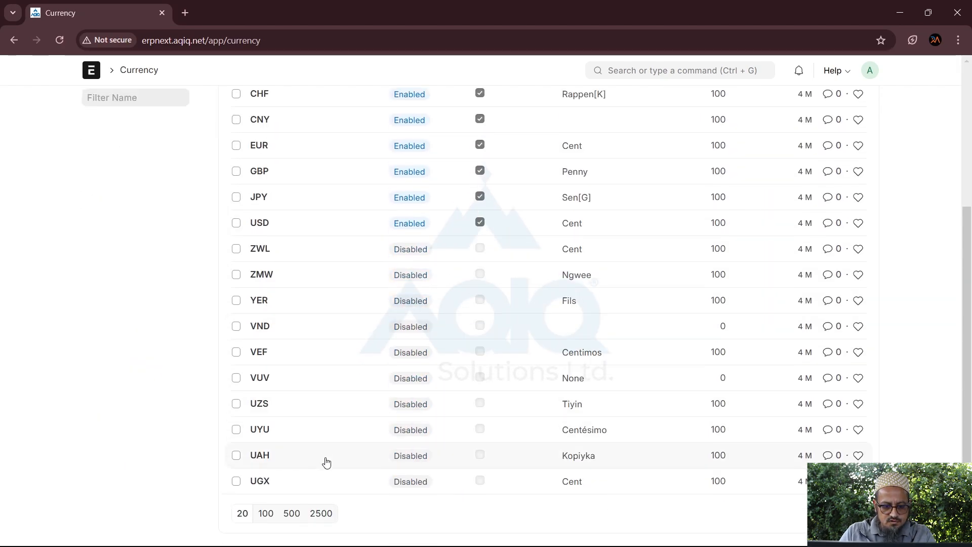
scroll(676, 295, up, 4)
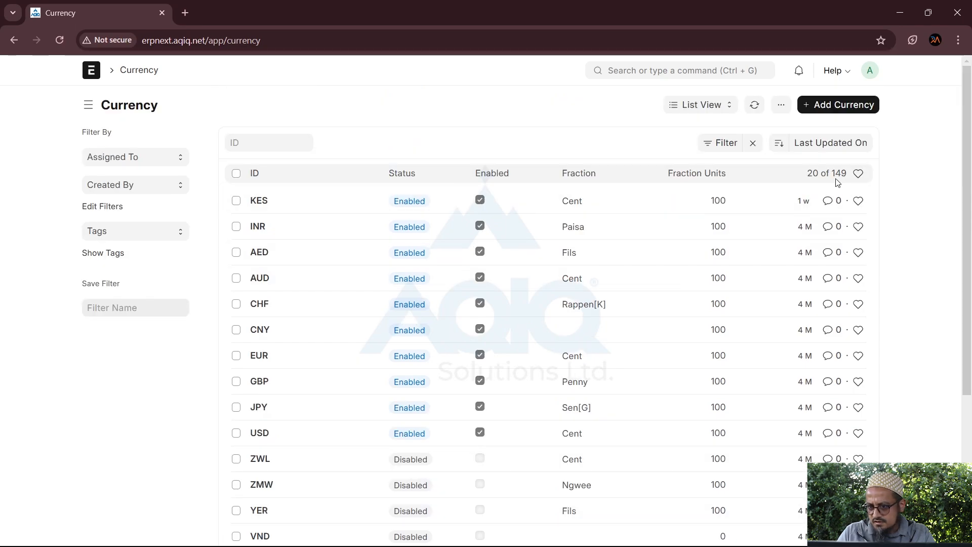
scroll(279, 403, down, 4)
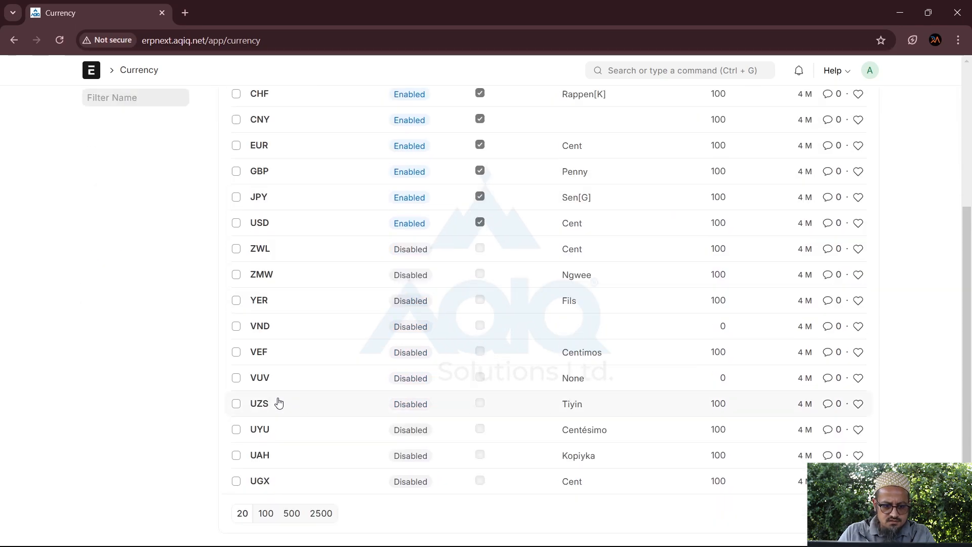
click(294, 513)
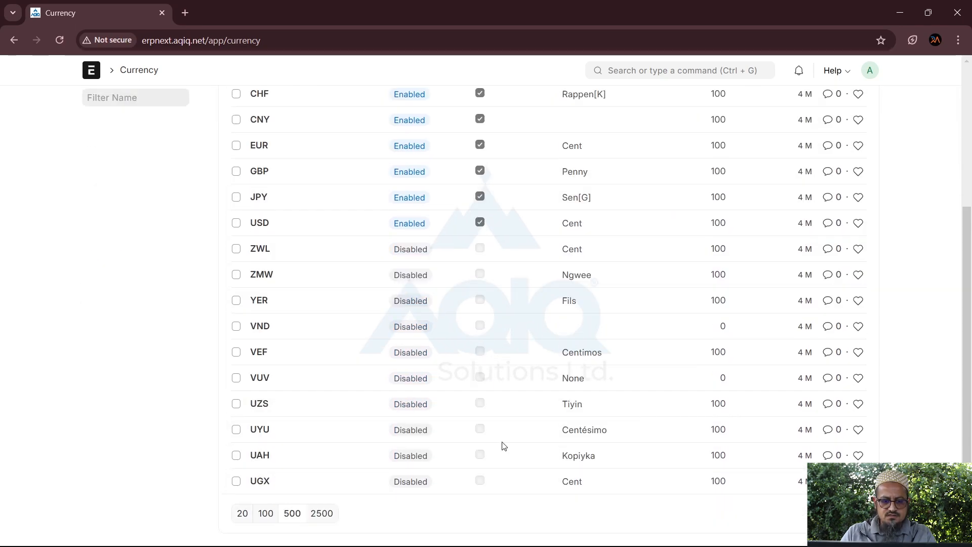
scroll(503, 446, down, 7)
scroll(503, 446, down, 9)
scroll(503, 446, up, 15)
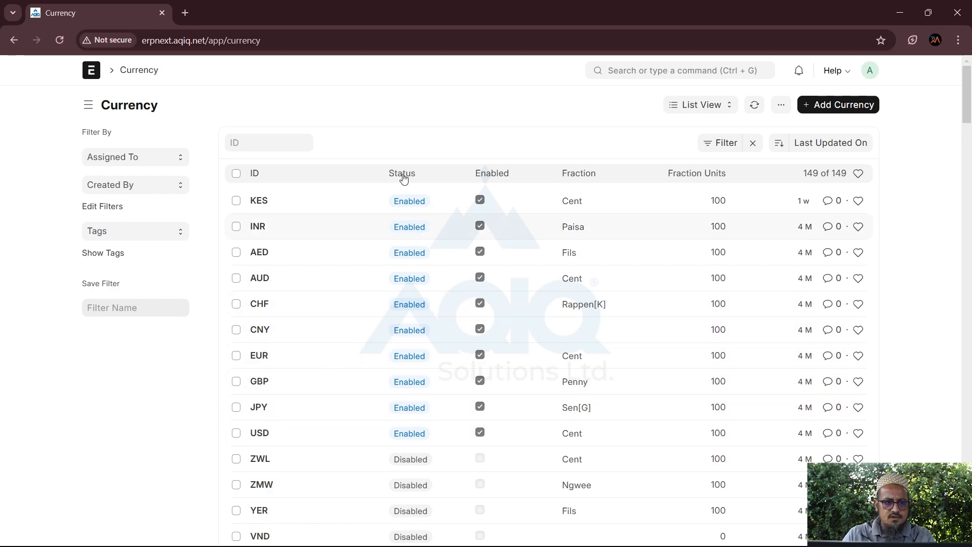
click(14, 41)
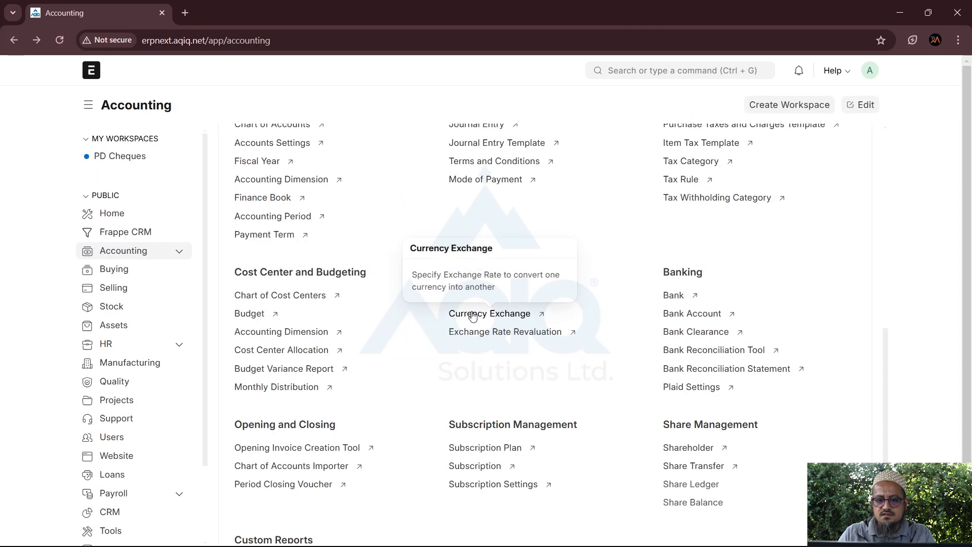
Open the Currency Exchange list showing the USD-to-KES rates of 129 and 130
click(472, 314)
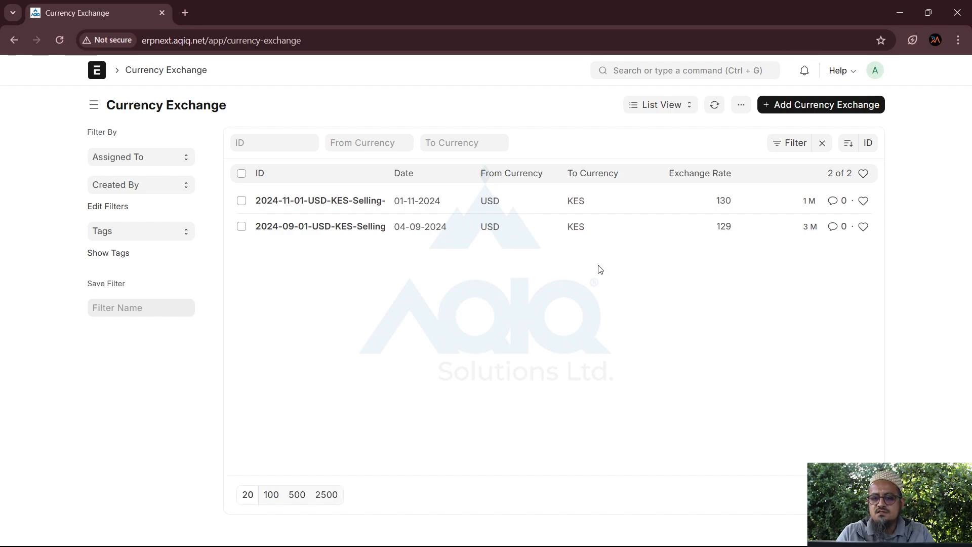
Create and save a KES-to-USD currency exchange rate of 127 dated 28-12-2024
click(808, 107)
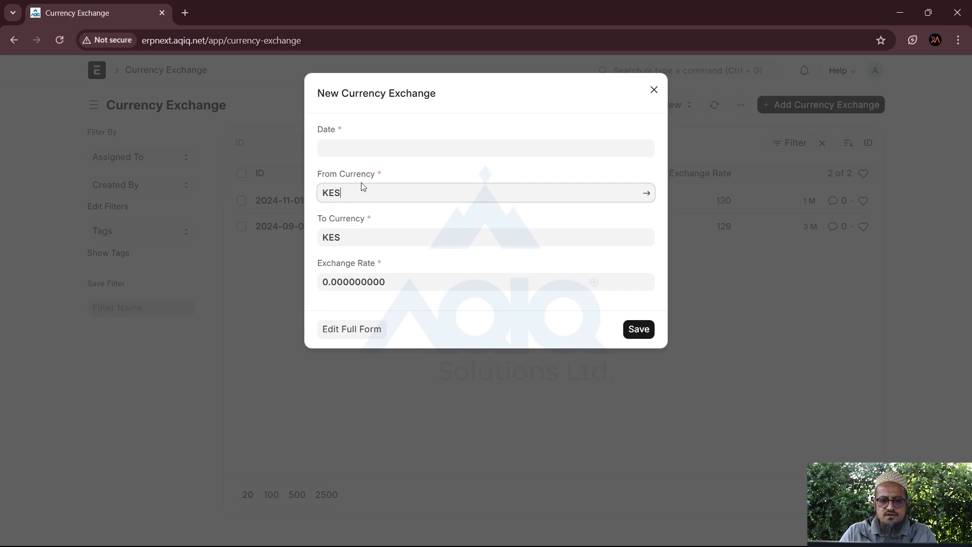
click(363, 150)
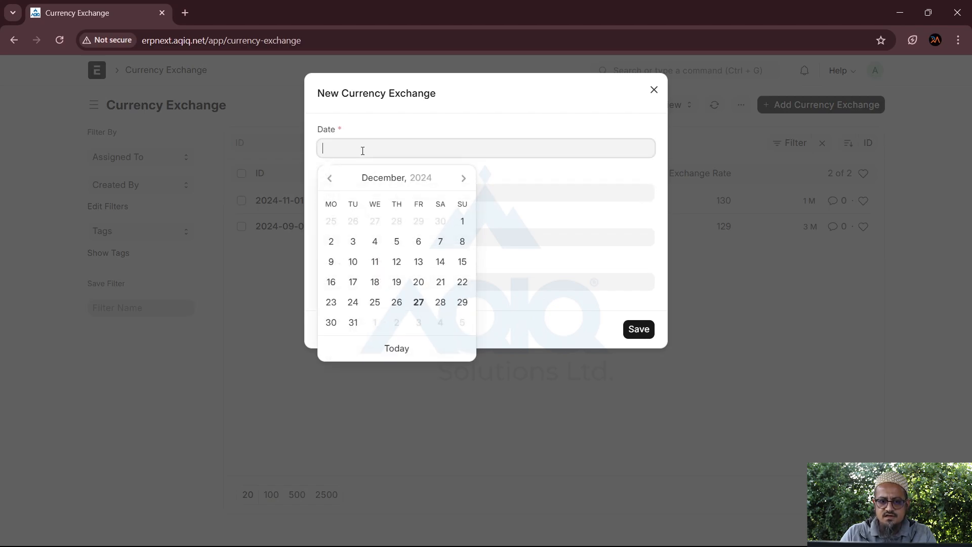
click(441, 302)
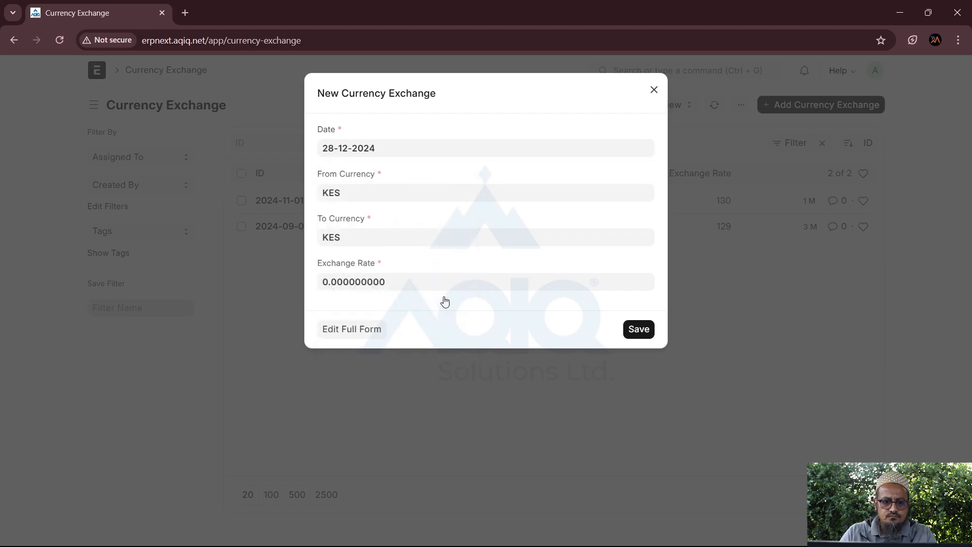
click(409, 285)
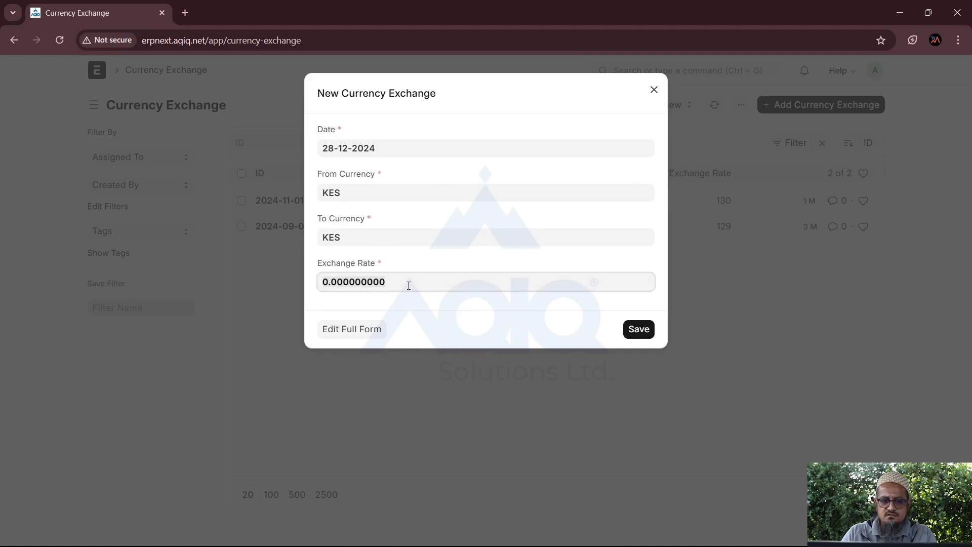
click(356, 232)
text(usd)
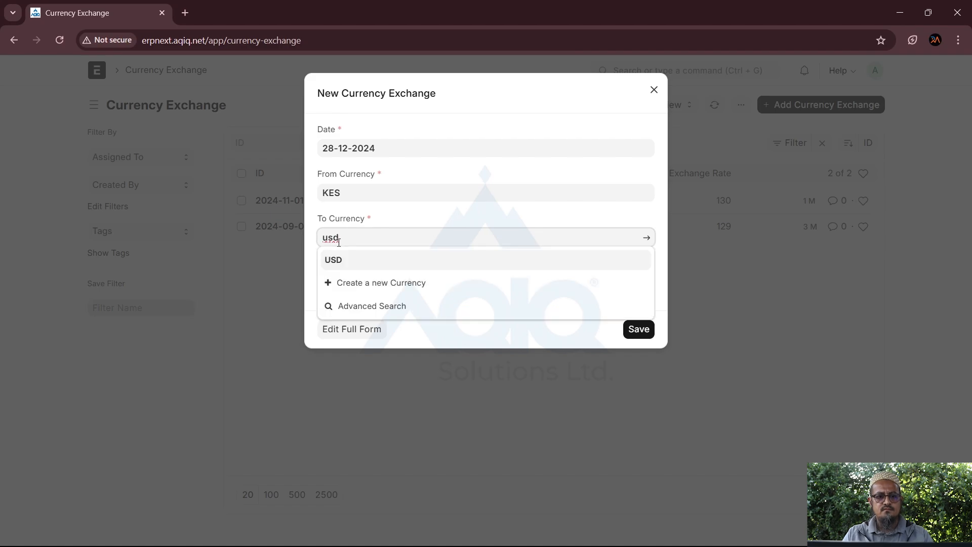
click(334, 263)
click(402, 280)
text(127)
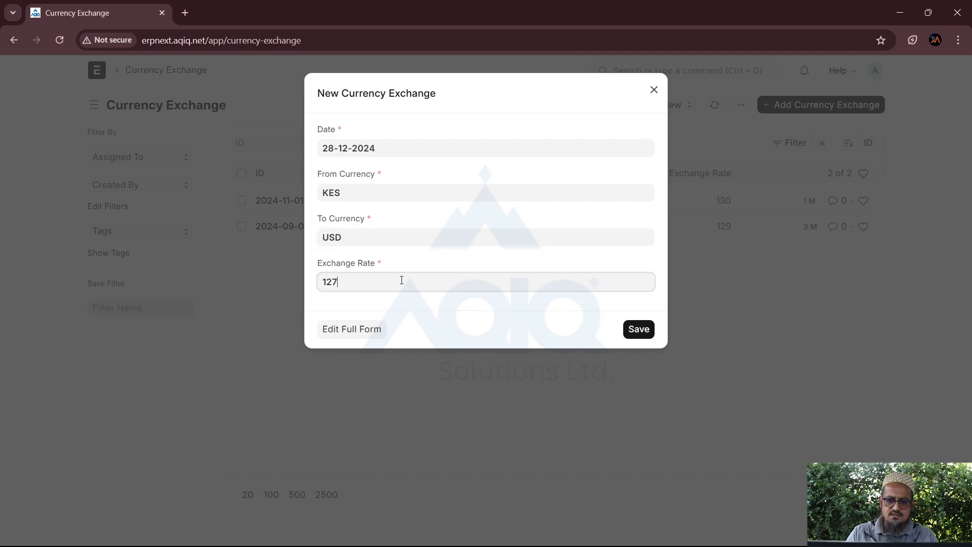
click(646, 332)
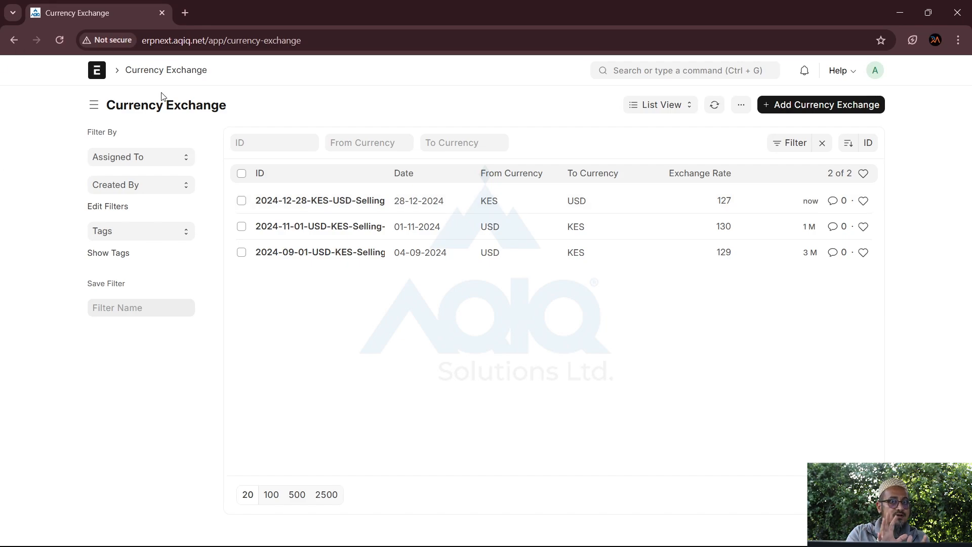
From Accounting, start a new Exchange Rate Revaluation, then go Home without saving it
click(13, 41)
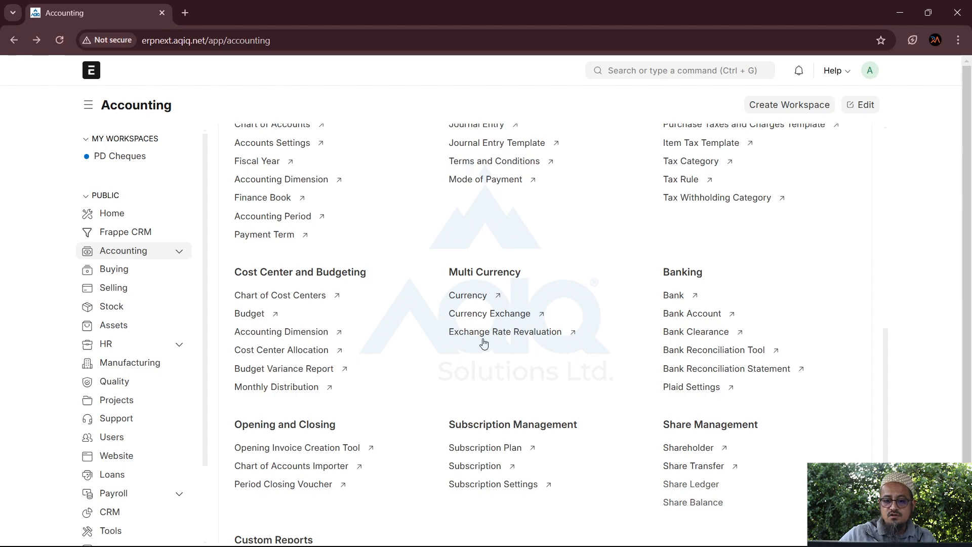
click(480, 339)
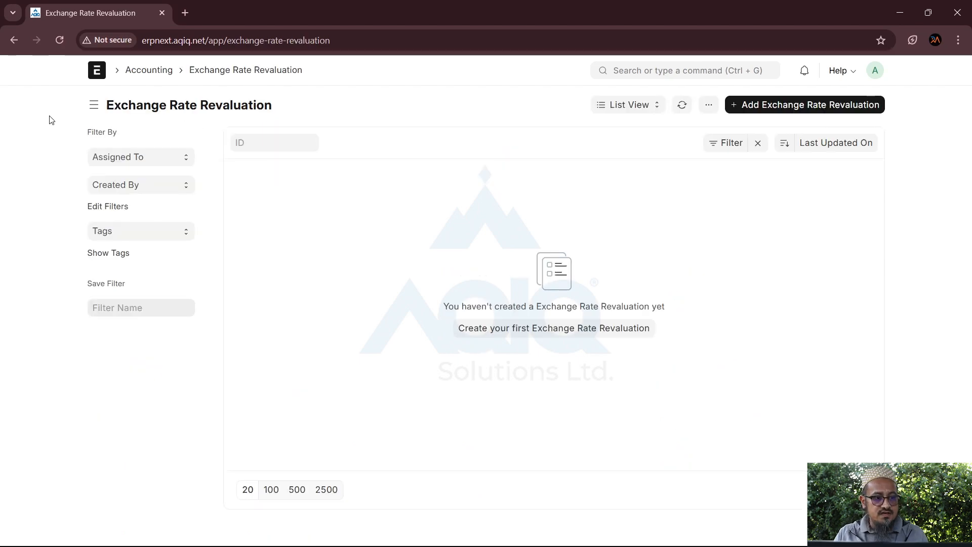
click(776, 109)
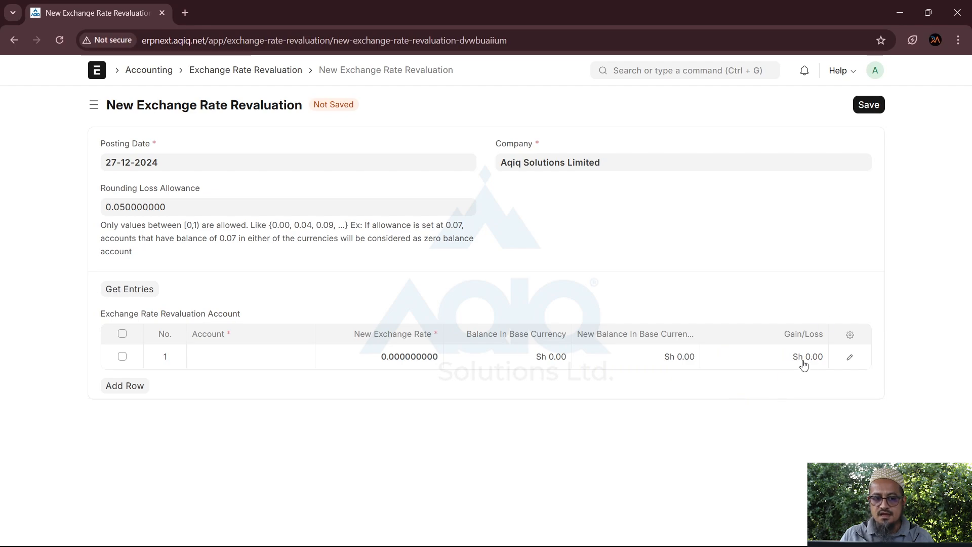
click(99, 74)
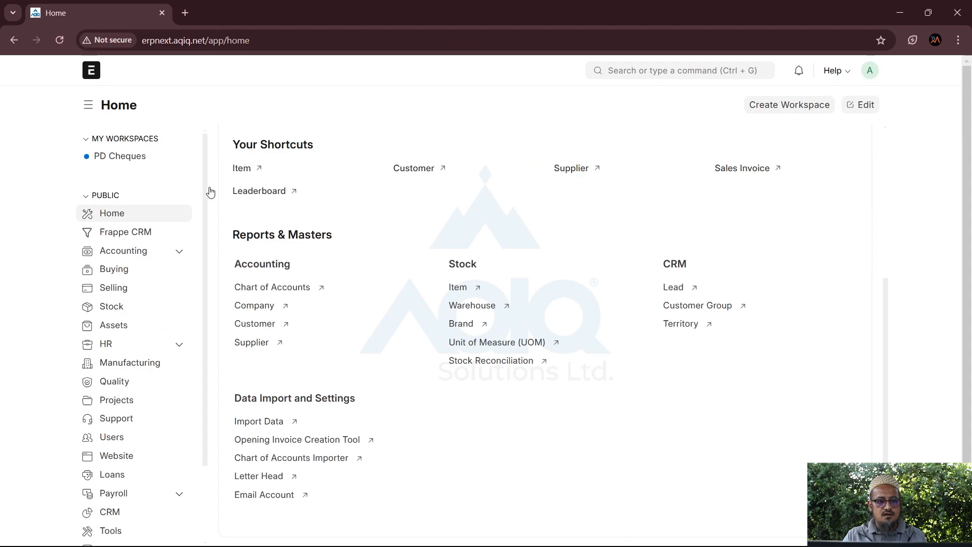
Go to Accounting and open the Bank Reconciliation Tool under Banking
click(137, 254)
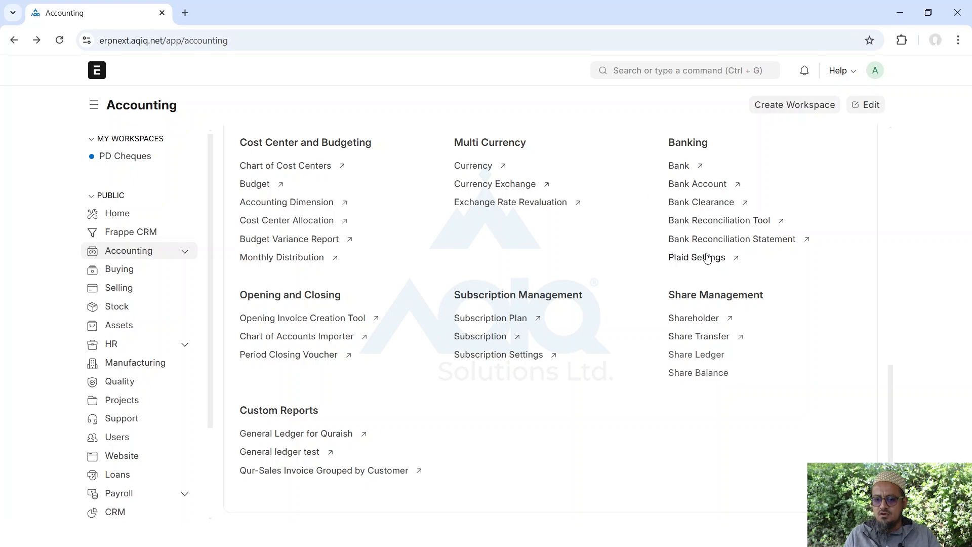
click(701, 221)
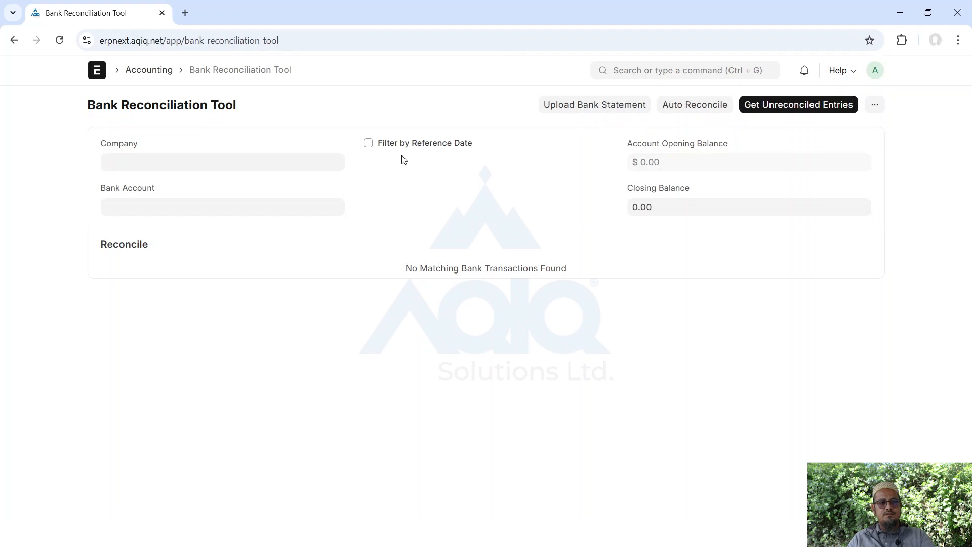
Leave the Bank Reconciliation Tool through the Accounting breadcrumb
click(161, 74)
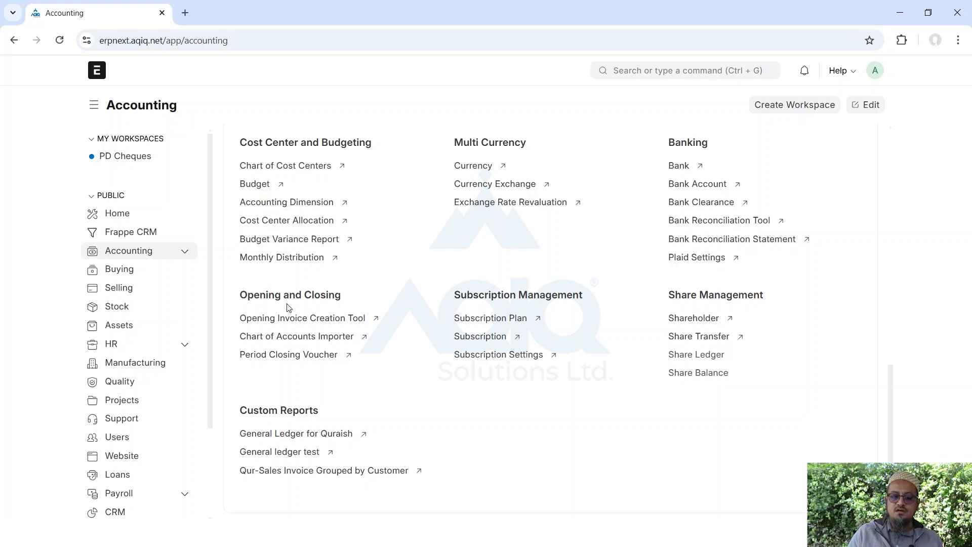
Open the Opening Invoice Creation Tool with company Aqiq Solutions Limited
click(256, 320)
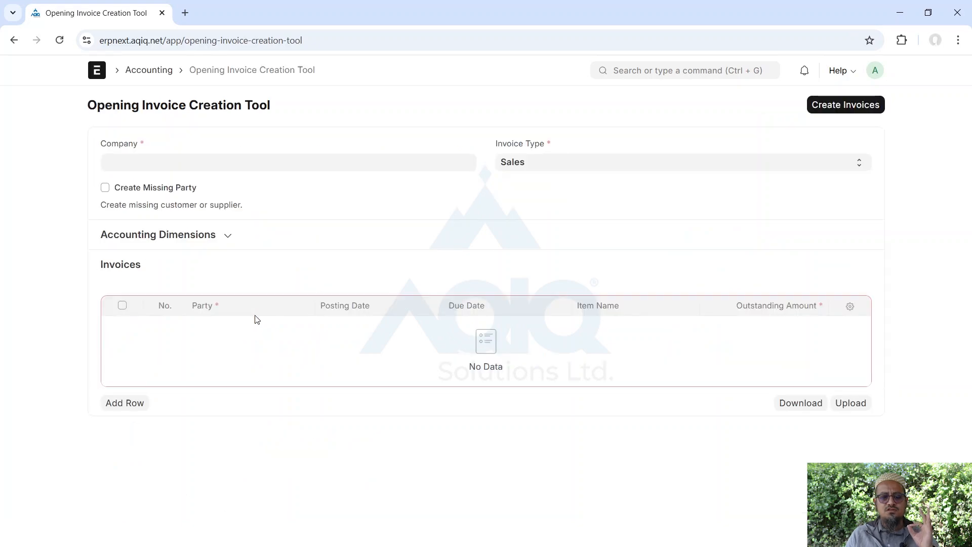
click(318, 164)
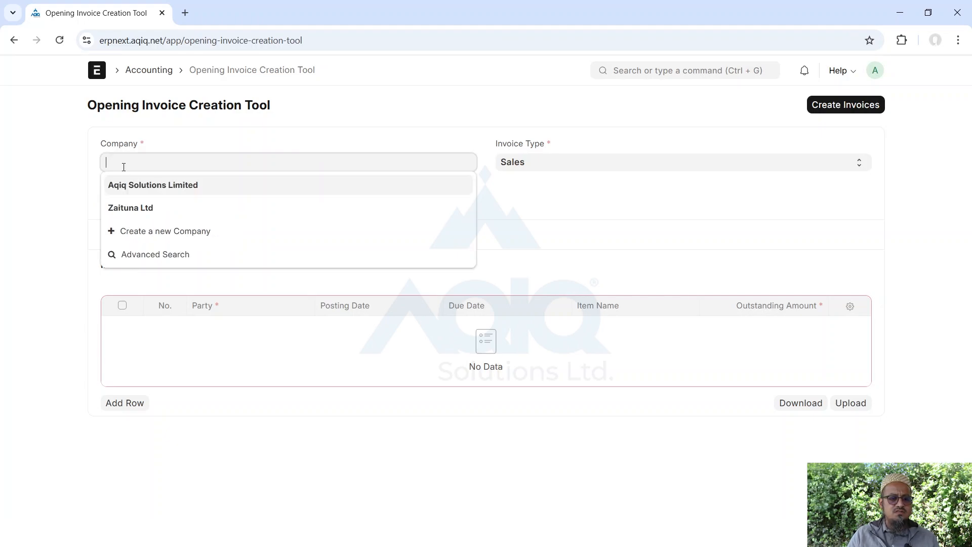
click(123, 185)
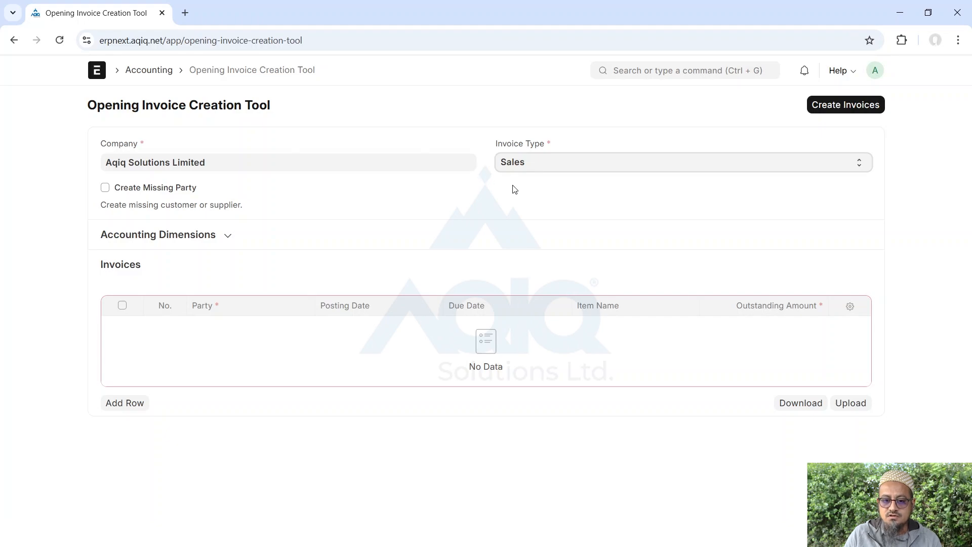
Add invoice row 1 with party C002 - The Nairobi West Hospital
click(122, 403)
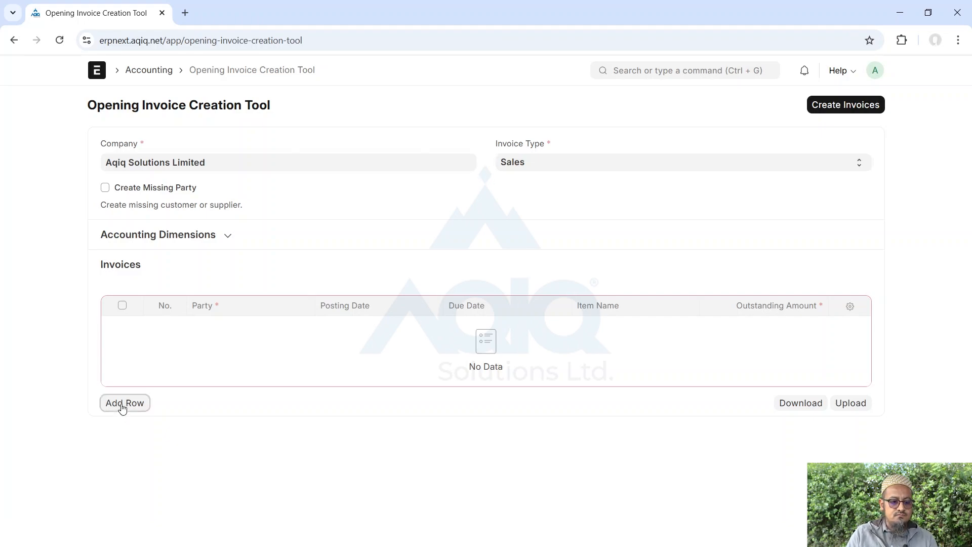
click(257, 333)
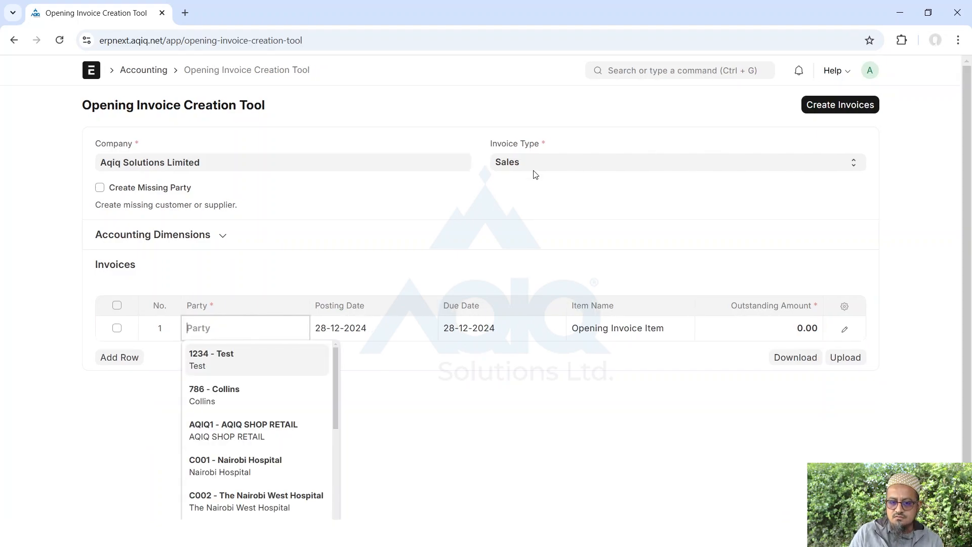
scroll(261, 441, down, 3)
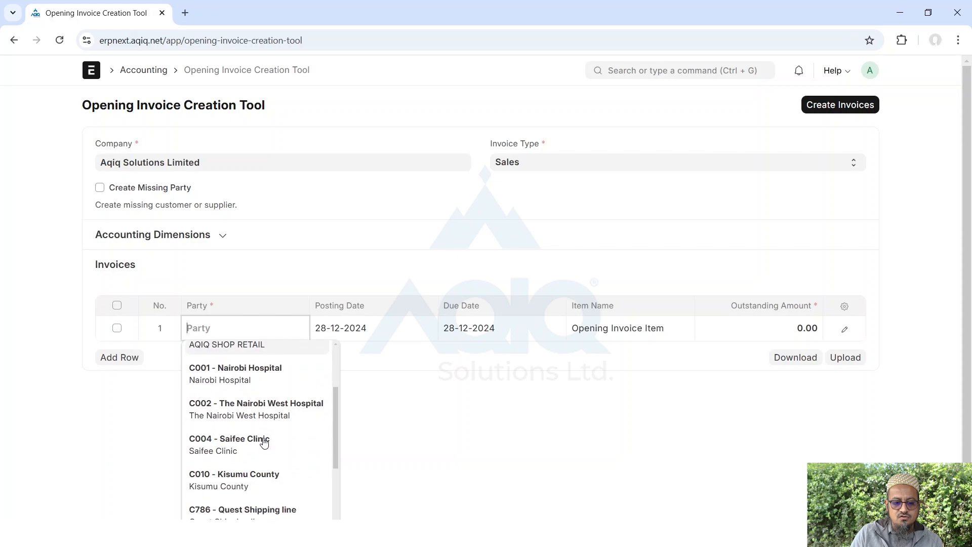
click(246, 397)
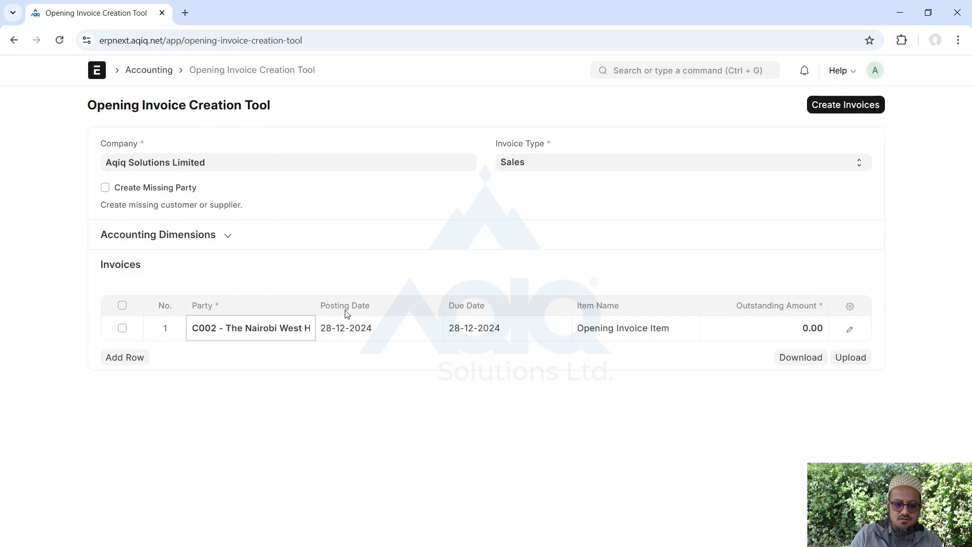
Download the opening invoices template, cancel the upload dialog, and return to Accounting
click(820, 360)
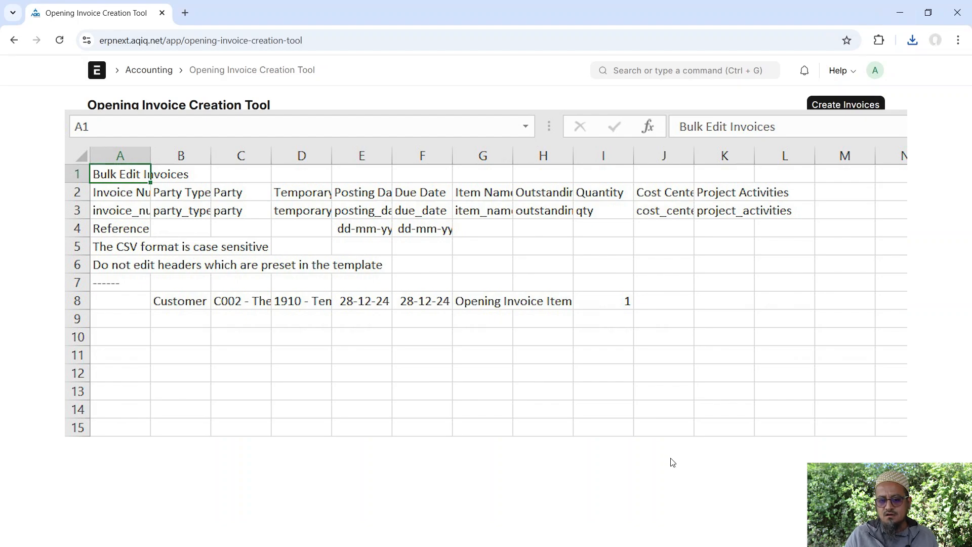
click(852, 359)
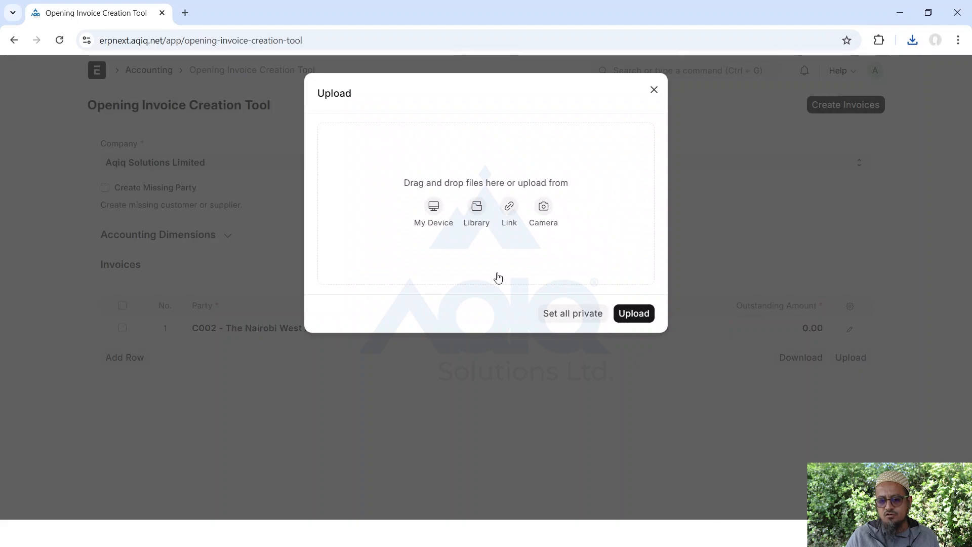
click(654, 92)
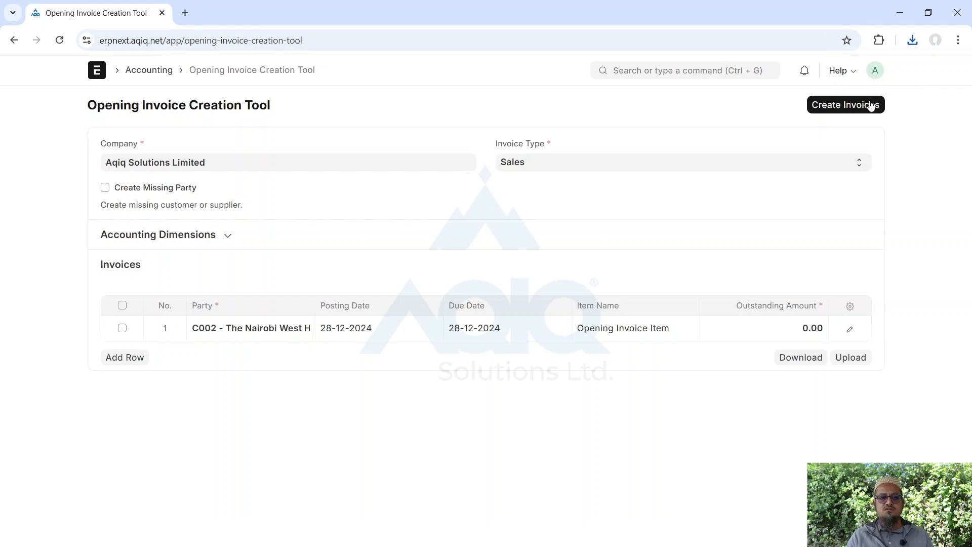
click(150, 74)
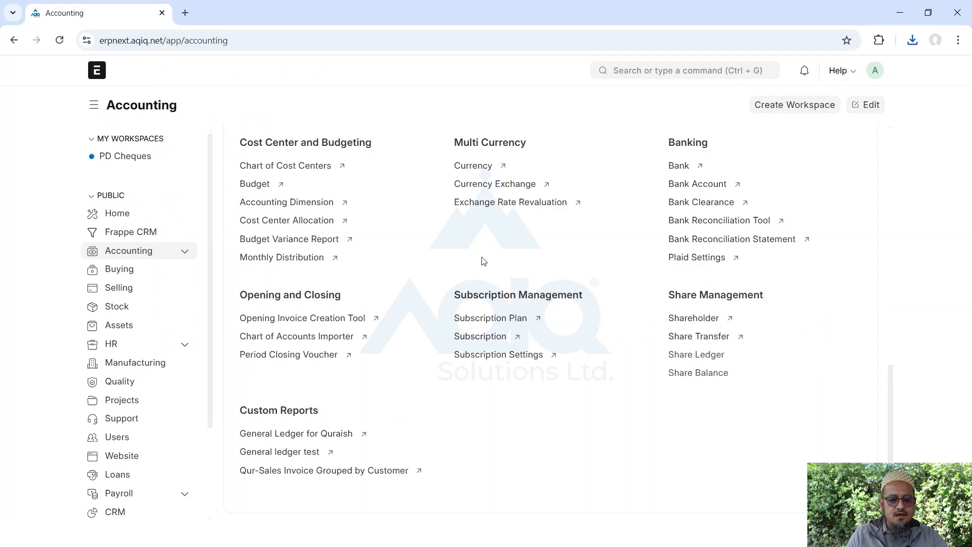
Open the Chart of Accounts Importer, try Aqiq Solutions Limited, and dismiss the transactions error
click(274, 339)
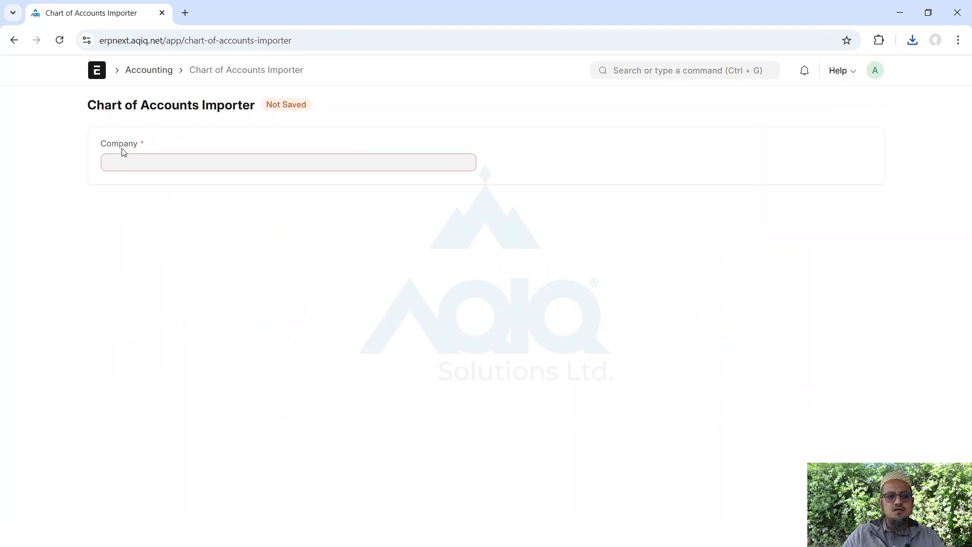
click(116, 165)
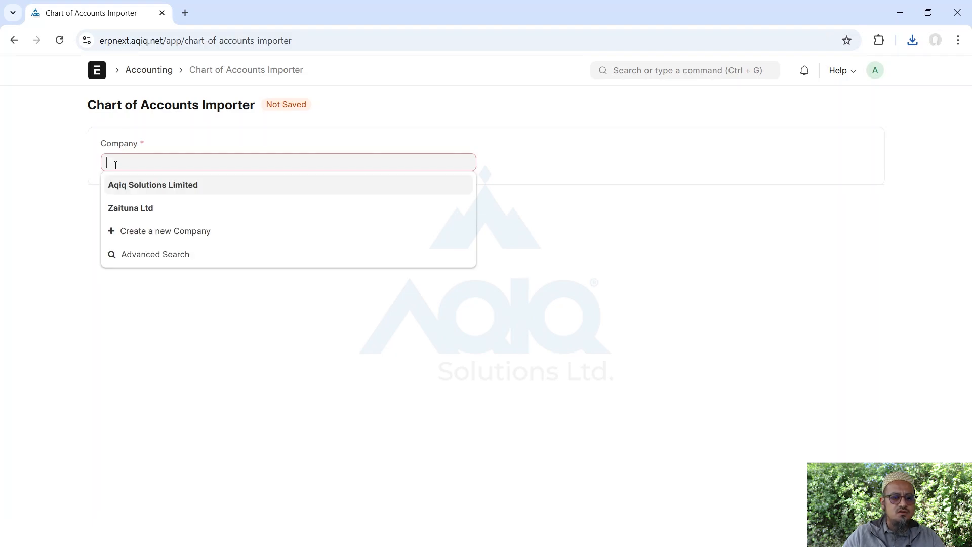
click(153, 187)
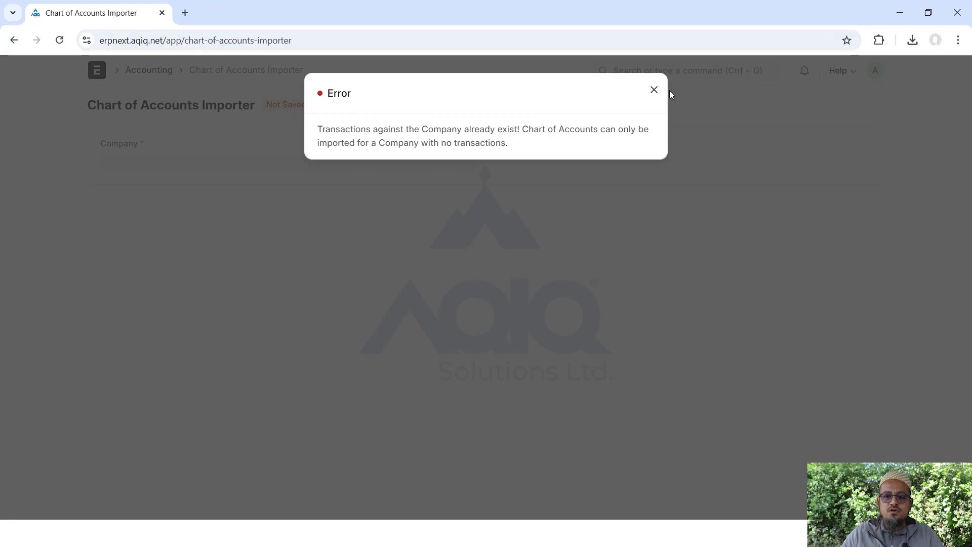
click(654, 91)
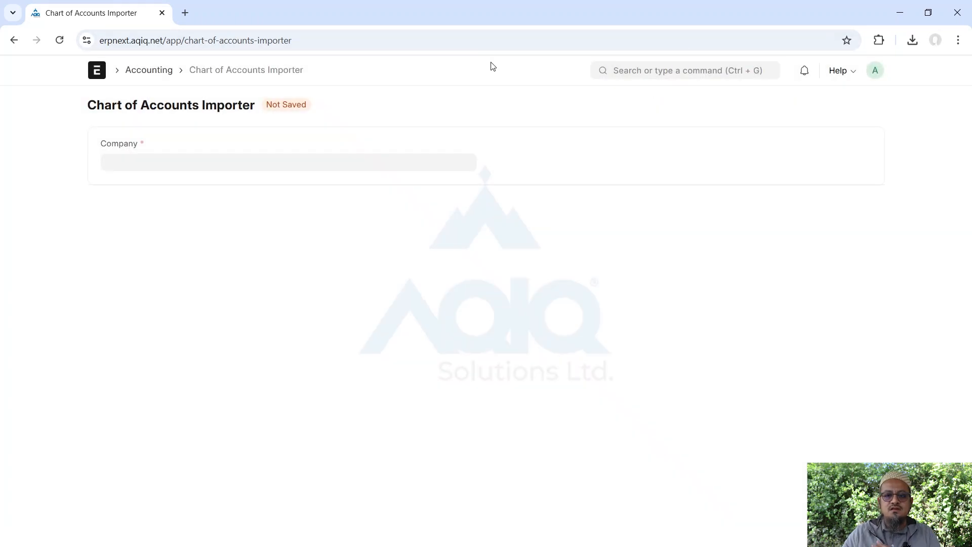
From Accounting's Subscription Management, check Subscription Settings (1-day grace period, Prorate enabled), then return to Accounting
click(146, 74)
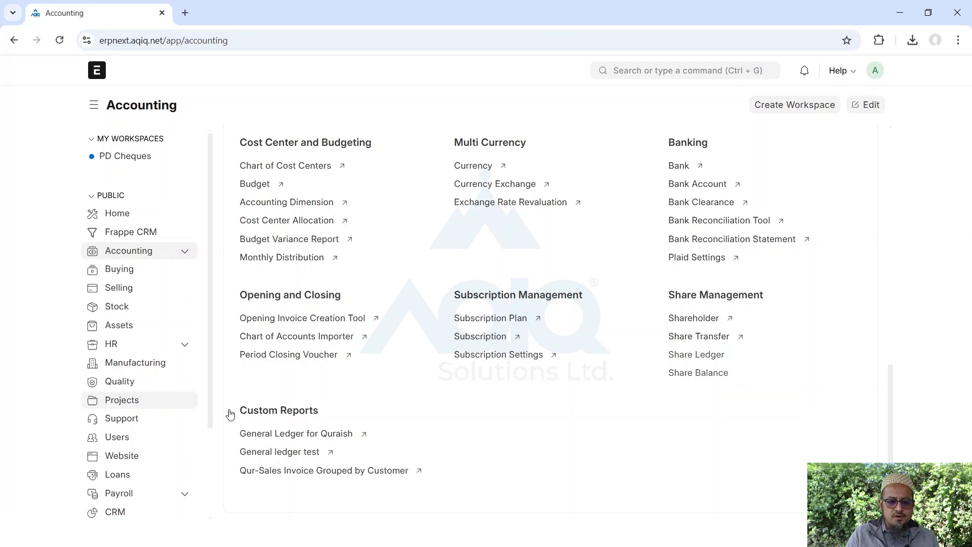
drag(445, 295, 606, 302)
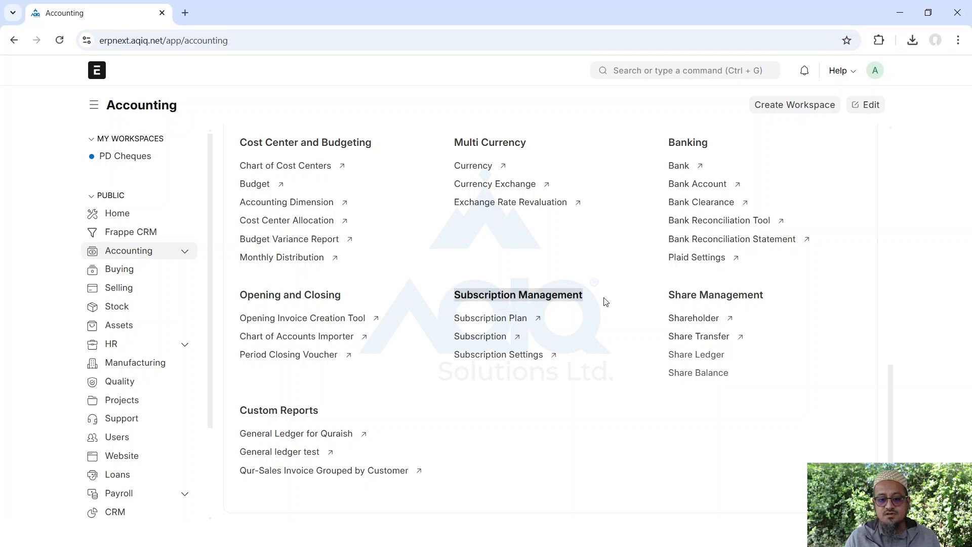
click(605, 302)
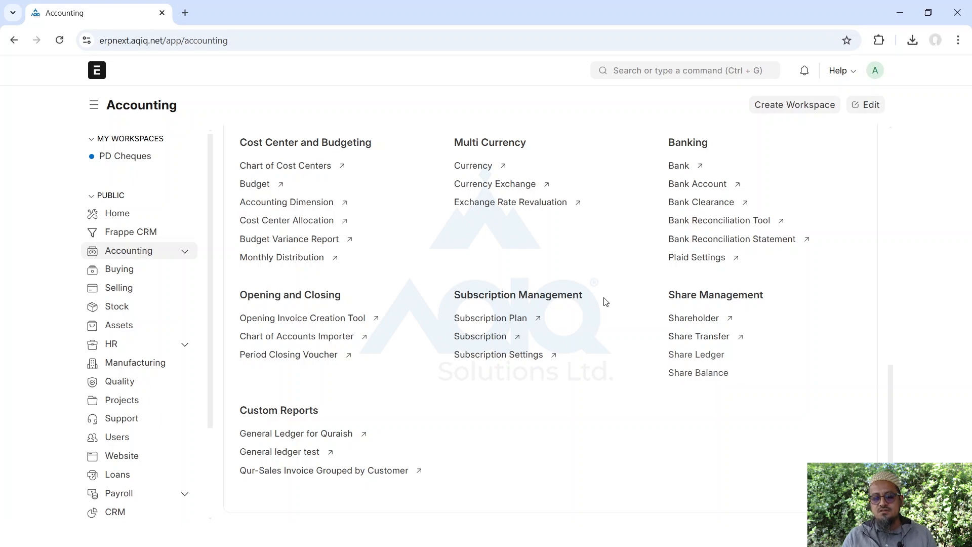
click(477, 353)
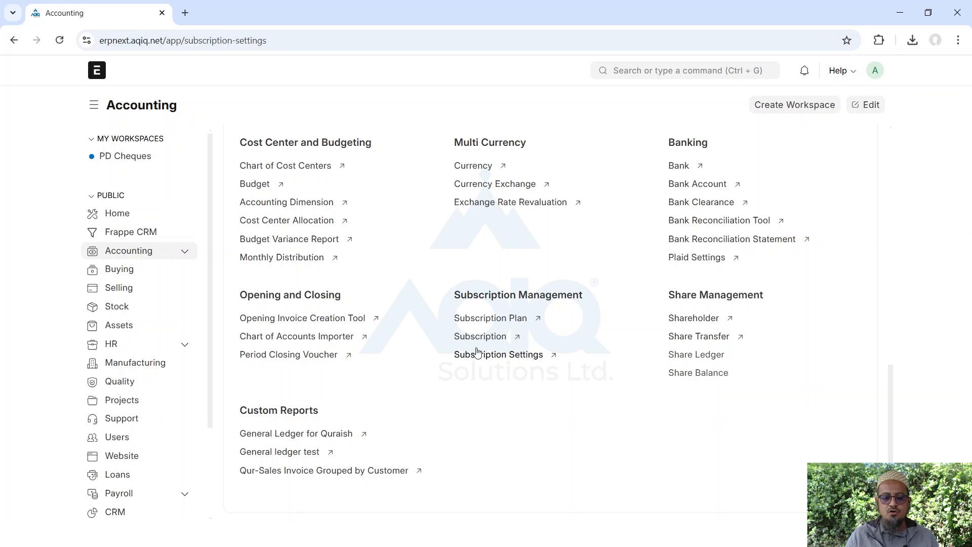
click(13, 41)
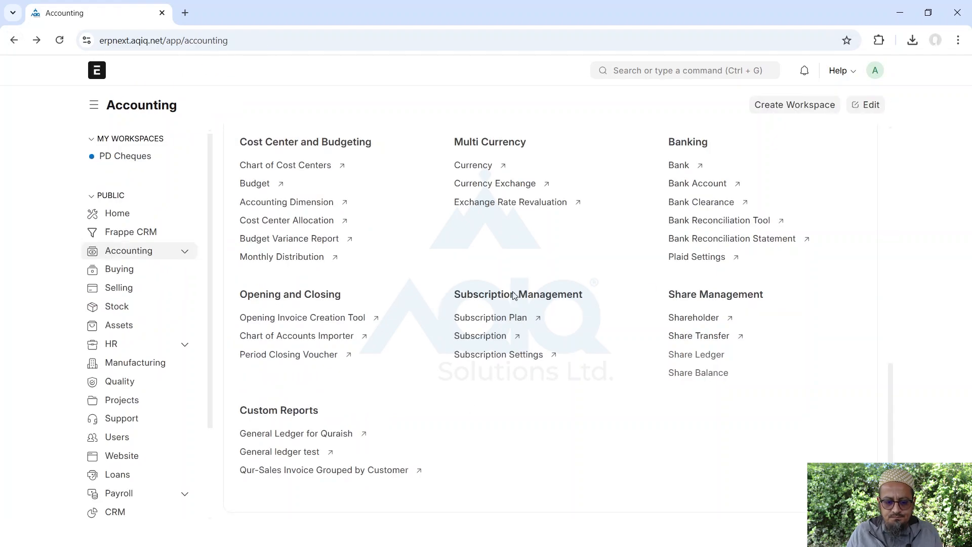
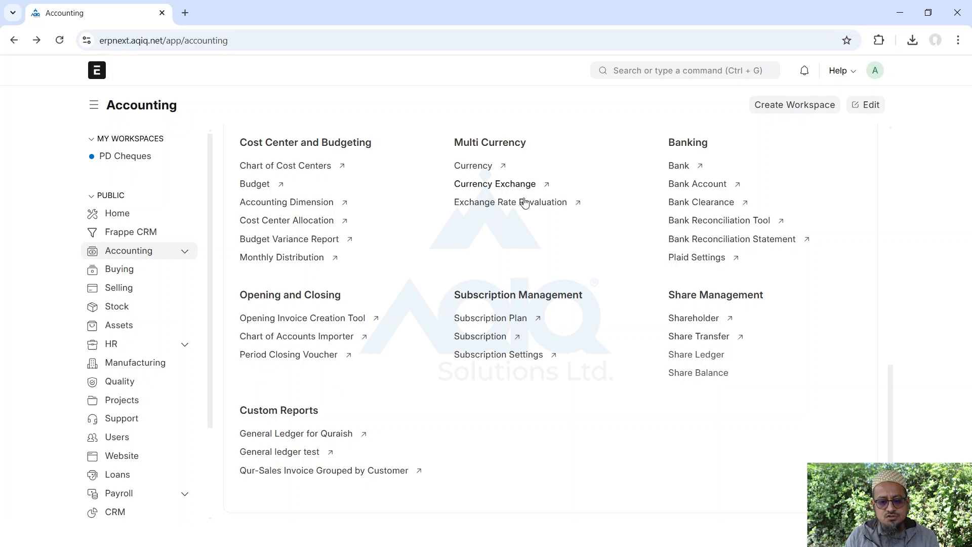
Open the Mode of Payment list listing Cheque, Wire Transfer, Bank Draft, Credit Card and Cash
scroll(516, 280, up, 5)
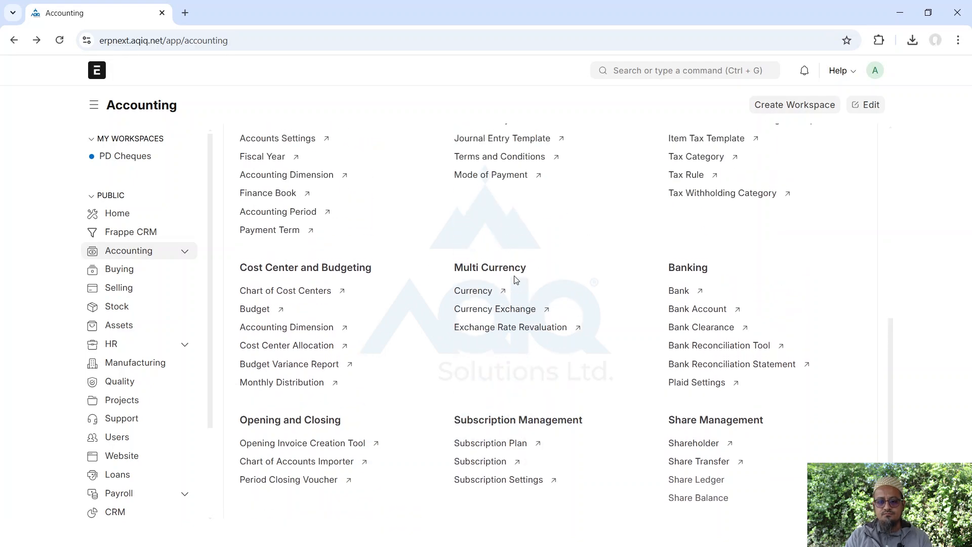
mouse_move(516, 281)
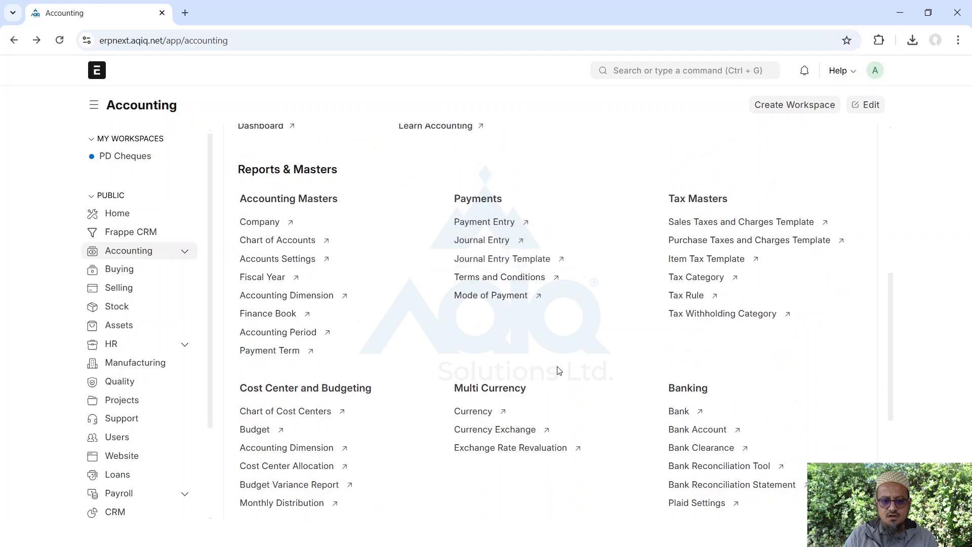
scroll(559, 370, up, 2)
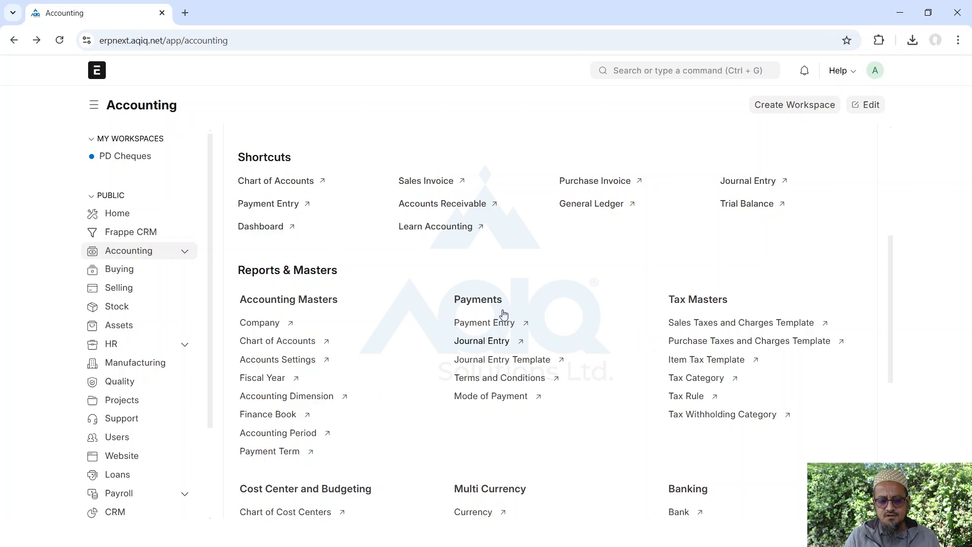
click(487, 398)
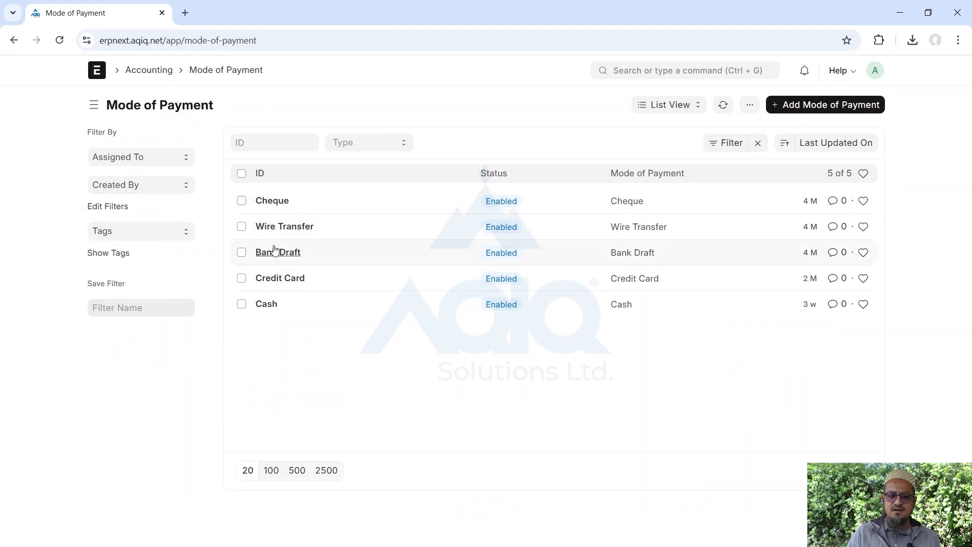
Save MPESA as a new mode of payment, refresh the list, and go back to Accounting
click(821, 105)
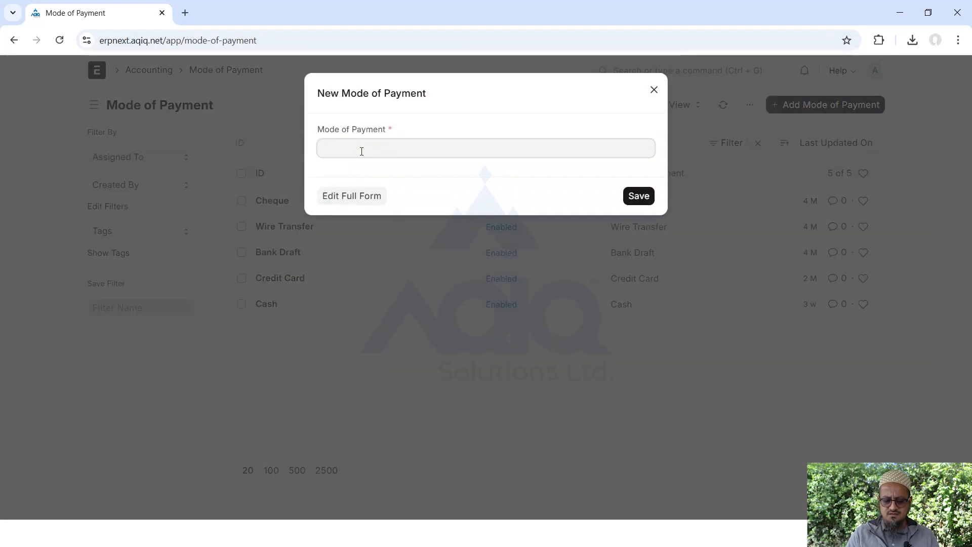
text(MPESA)
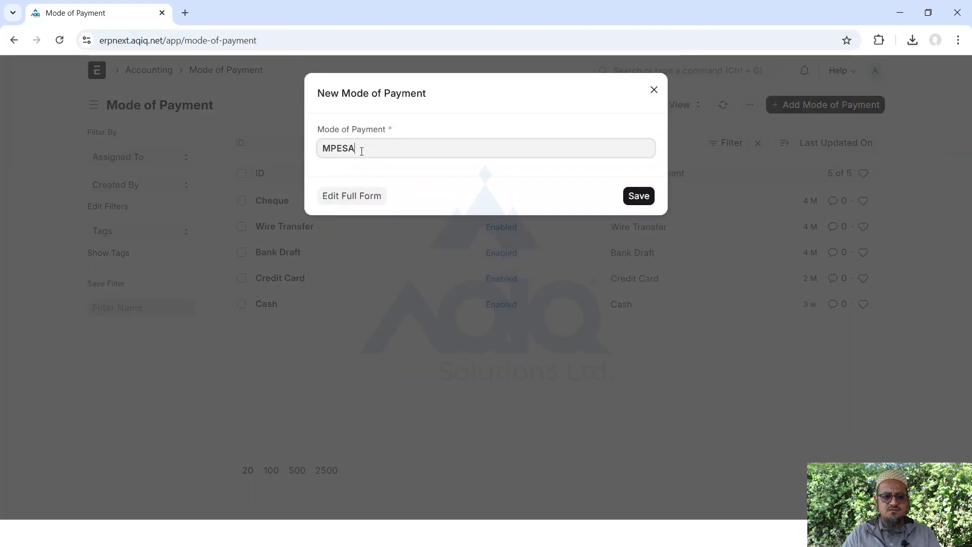
click(629, 200)
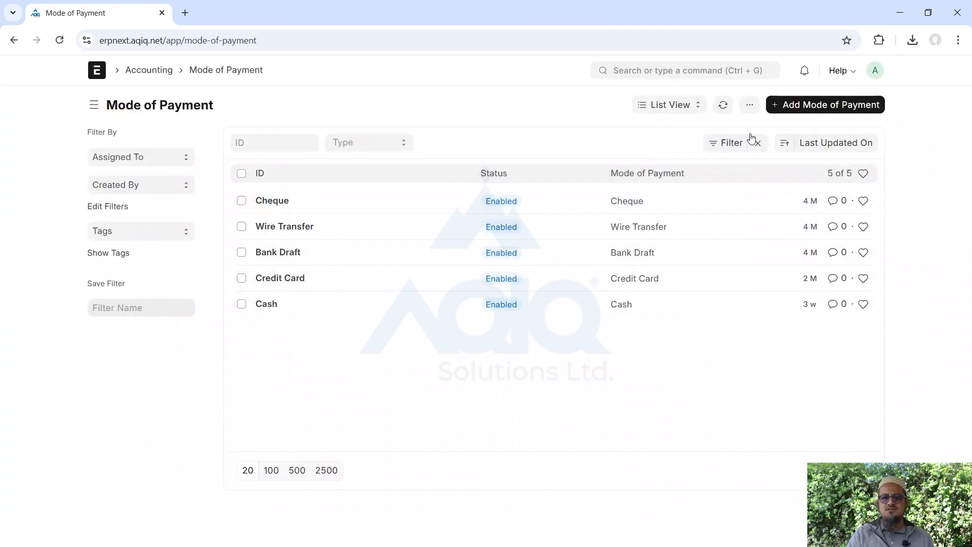
click(724, 107)
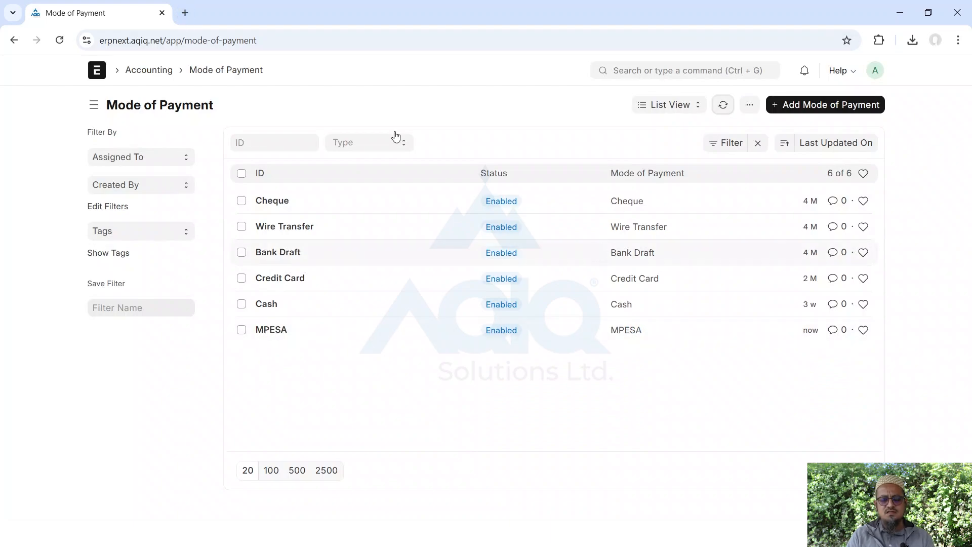
click(14, 42)
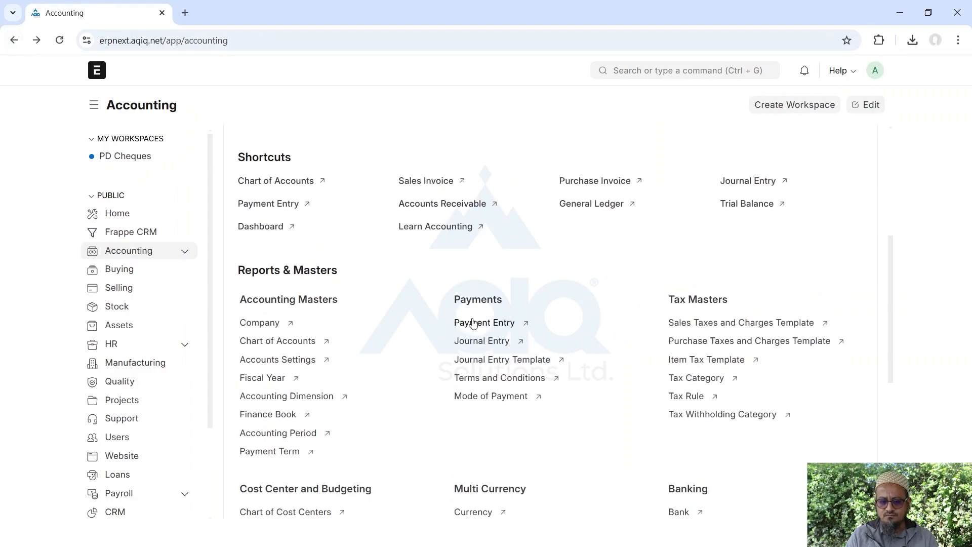
Start a new Payment Entry and switch its Payment Type from Receive to Pay
click(473, 323)
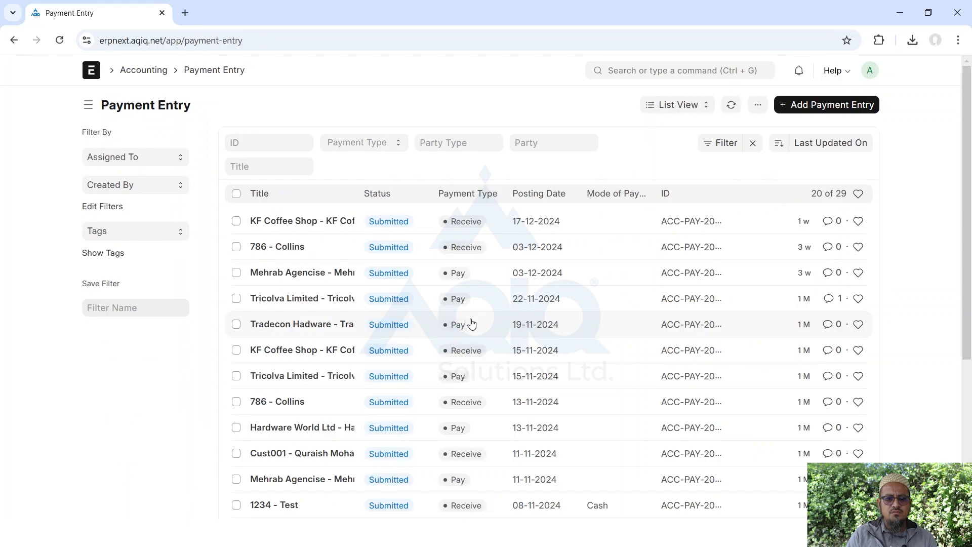
click(818, 108)
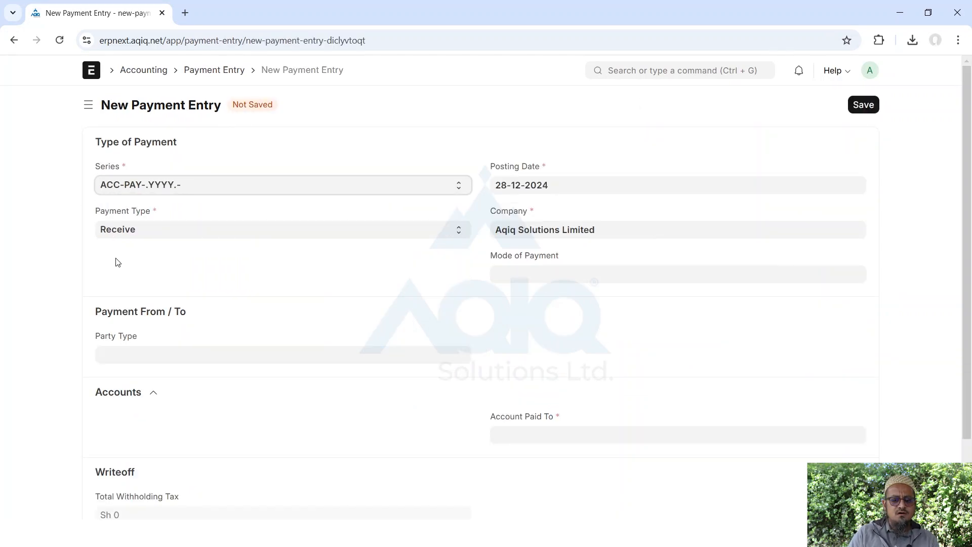
click(140, 236)
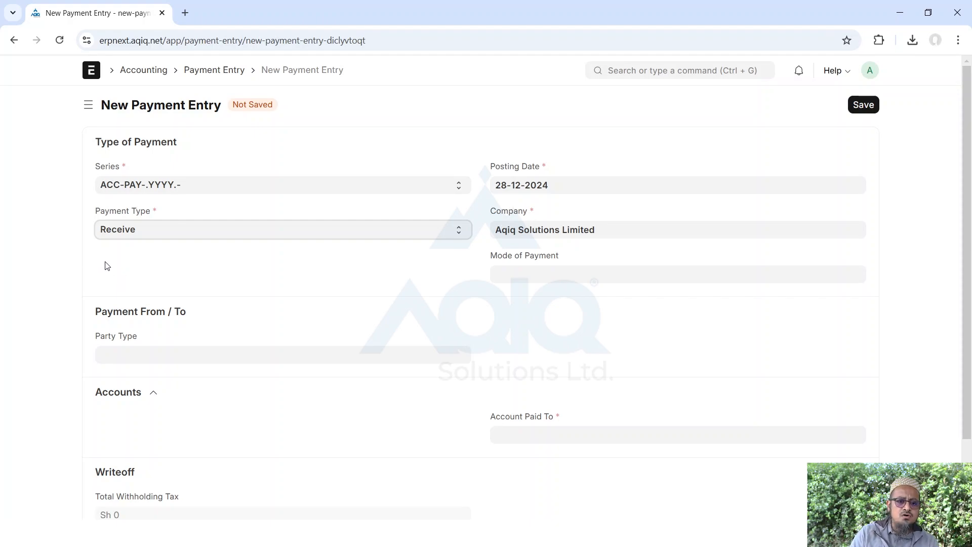
key(Down)
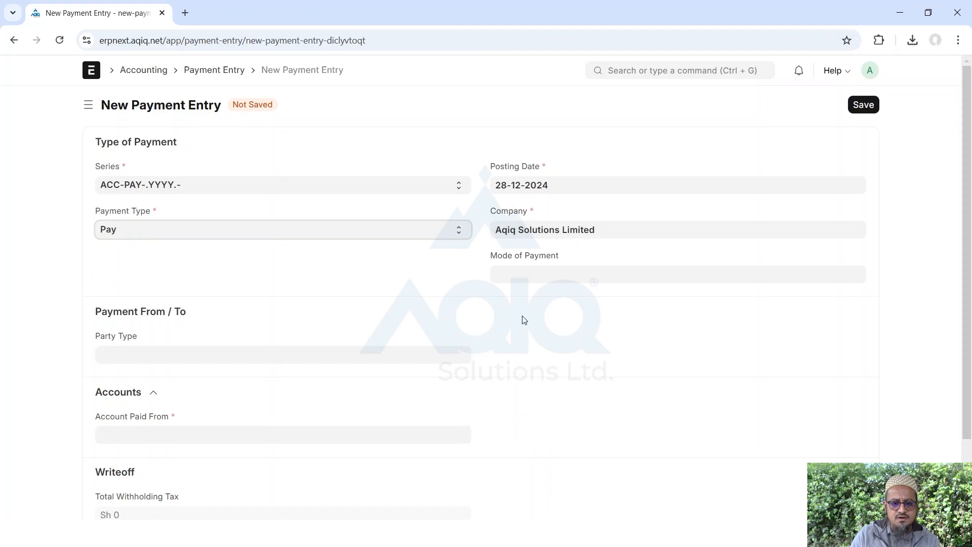
Leave Mode of Payment empty and set the party type to Customer
click(511, 276)
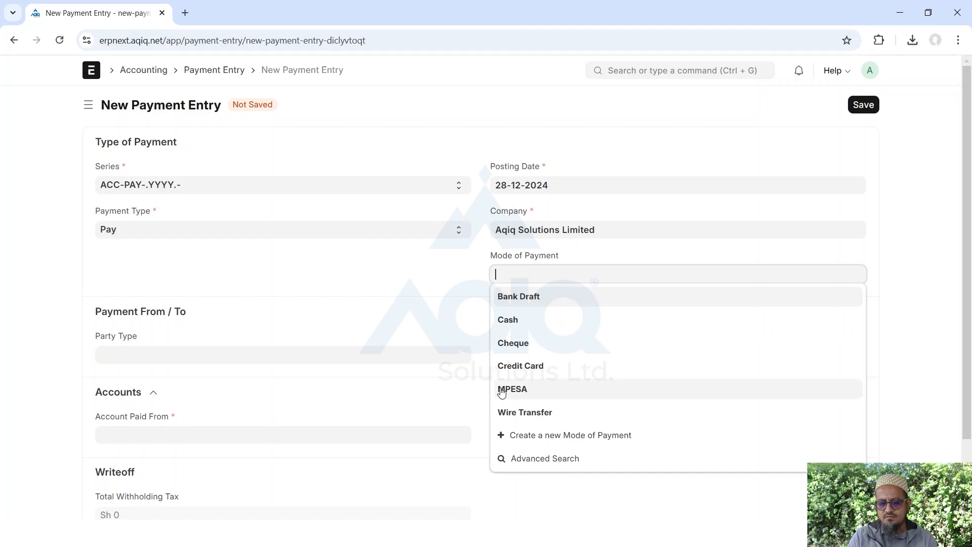
click(344, 289)
click(115, 349)
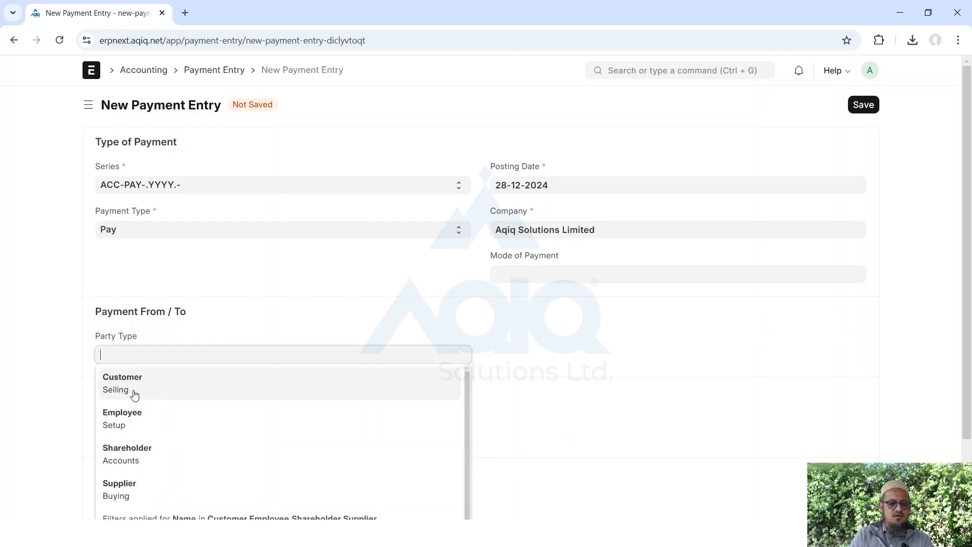
click(128, 385)
scroll(128, 385, down, 5)
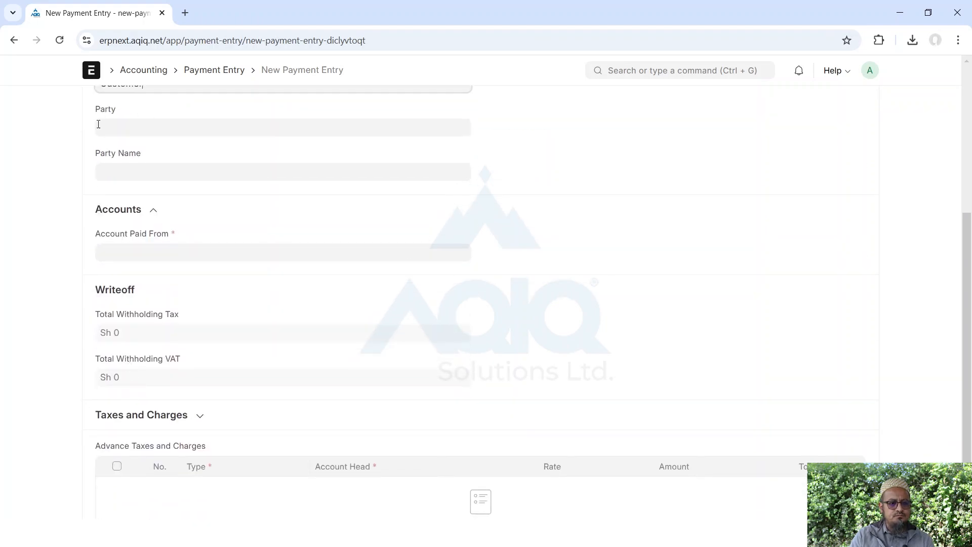
scroll(117, 125, up, 2)
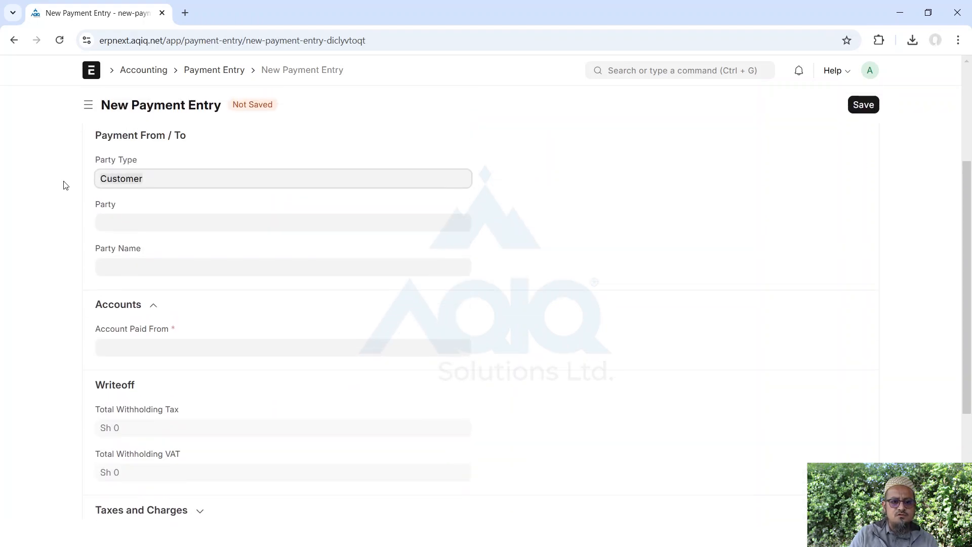
key(BackSpace)
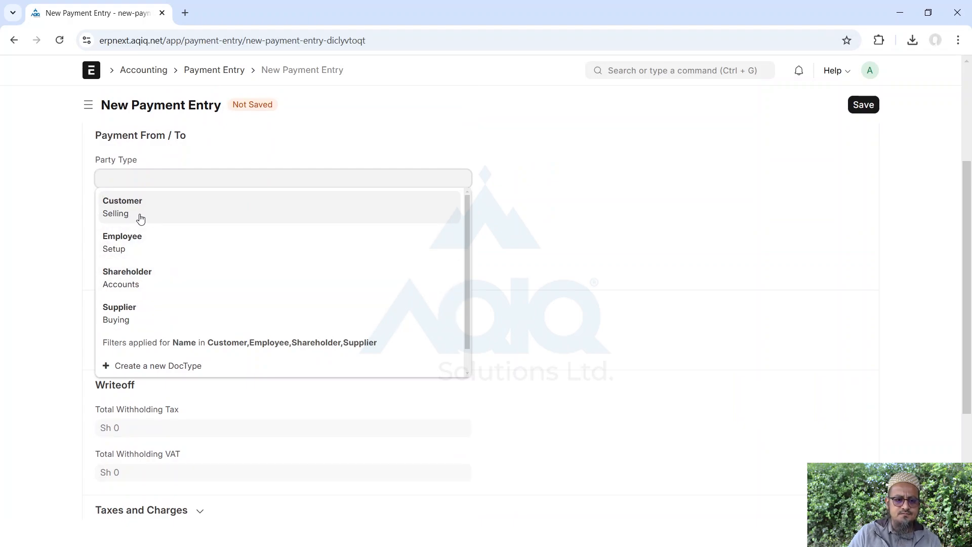
click(141, 214)
Choose C001 - Nairobi Hospital as the party and KCB Bank KES as the paying account
click(140, 214)
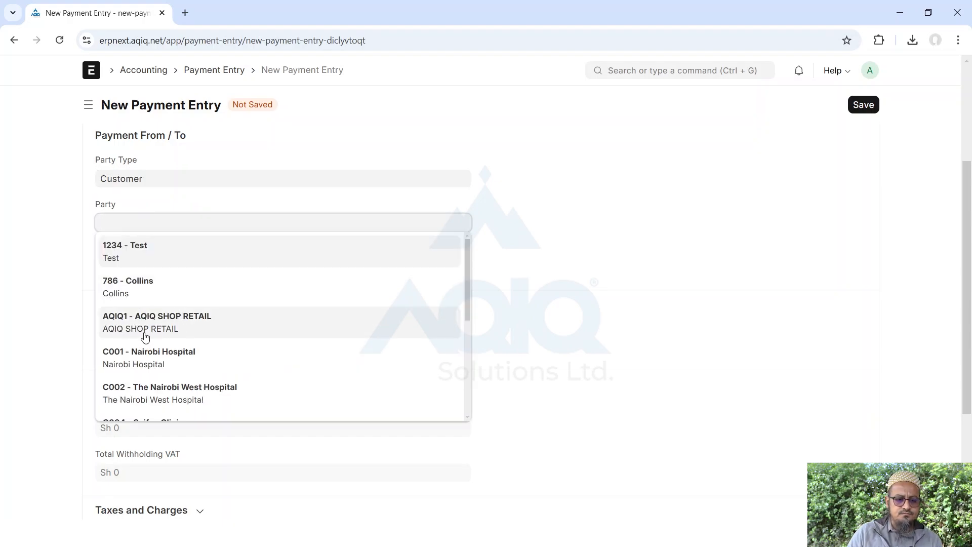
click(144, 354)
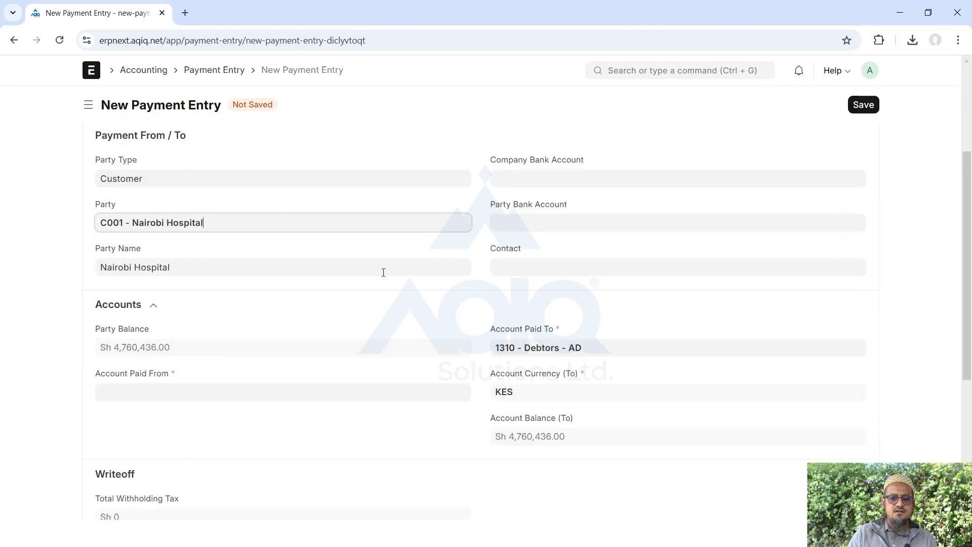
click(171, 349)
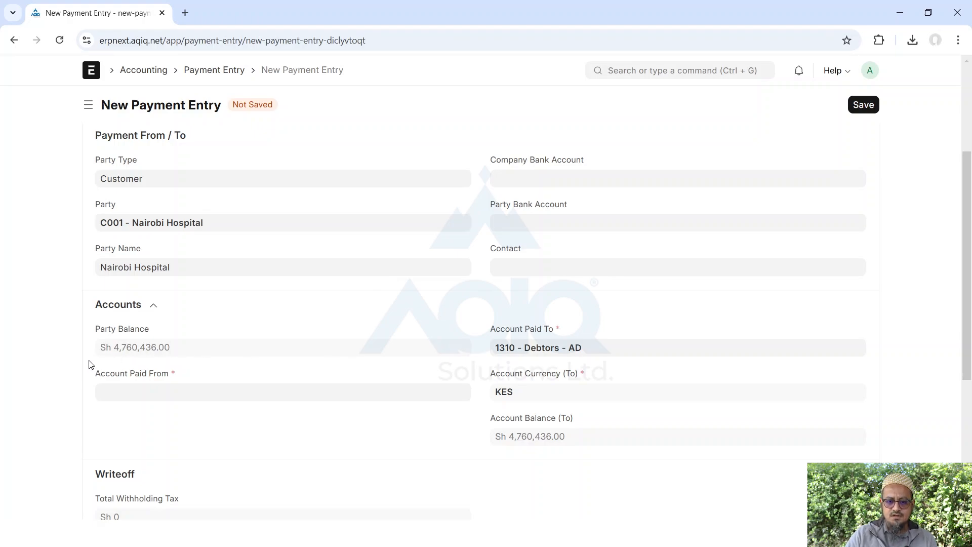
scroll(402, 345, down, 3)
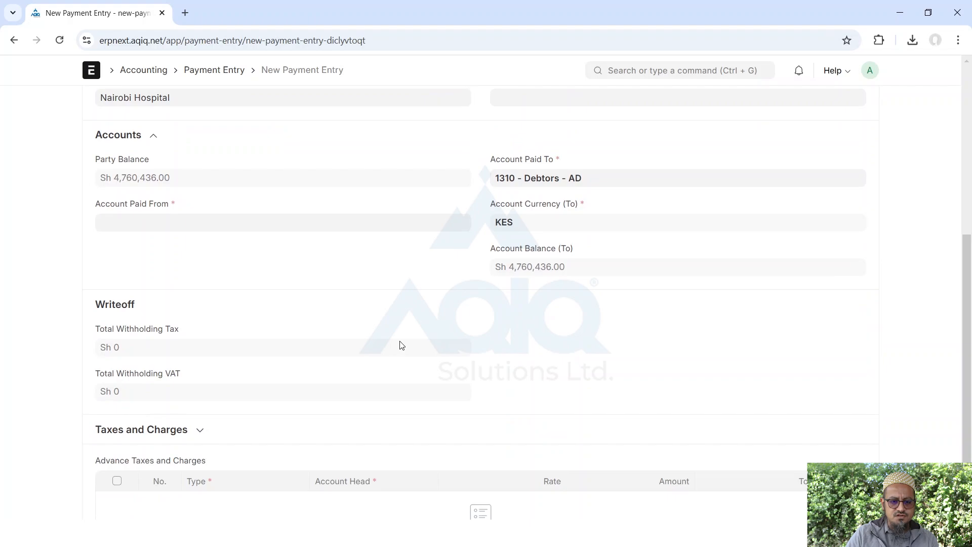
scroll(402, 345, up, 4)
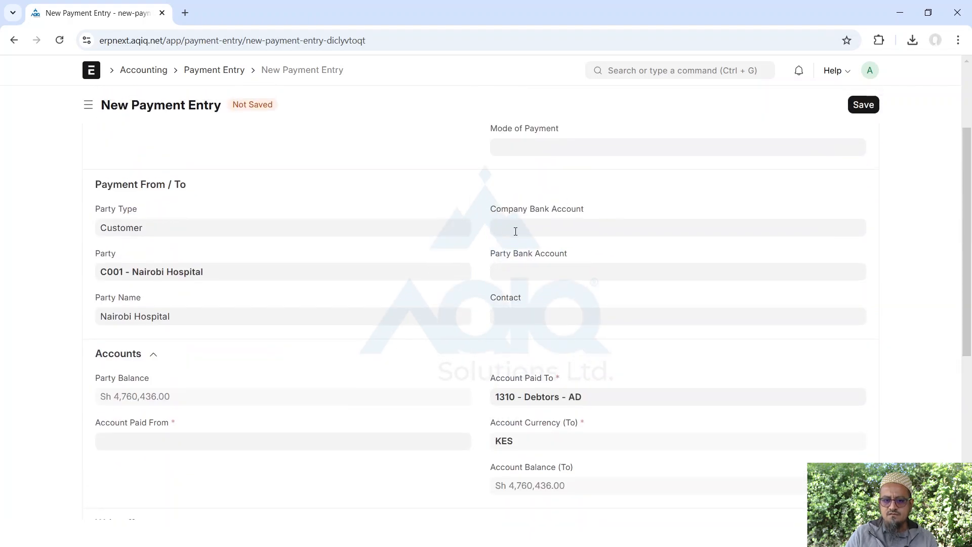
click(162, 449)
scroll(154, 435, down, 3)
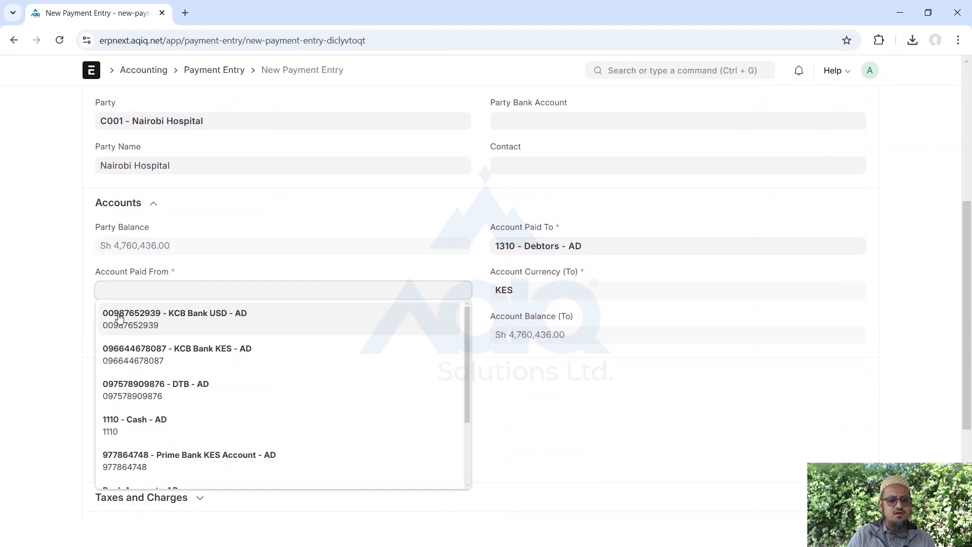
click(208, 342)
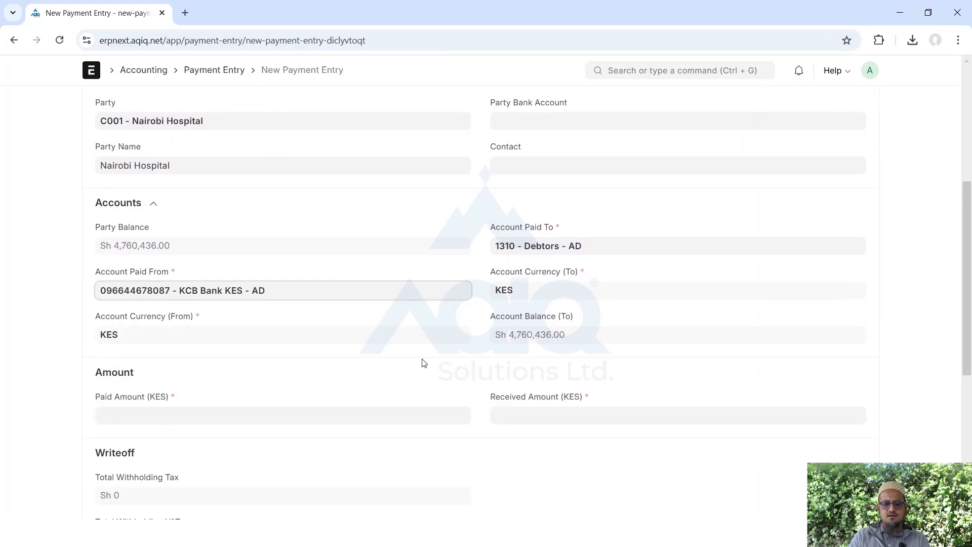
scroll(424, 362, down, 5)
Enter a paid amount of 56,890.00 KES and close the message popup
click(150, 140)
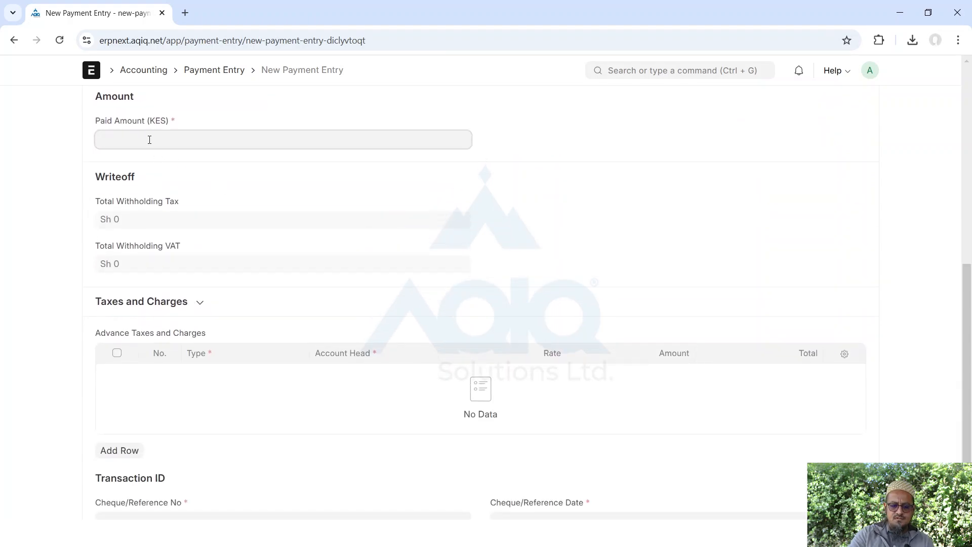
text(56890)
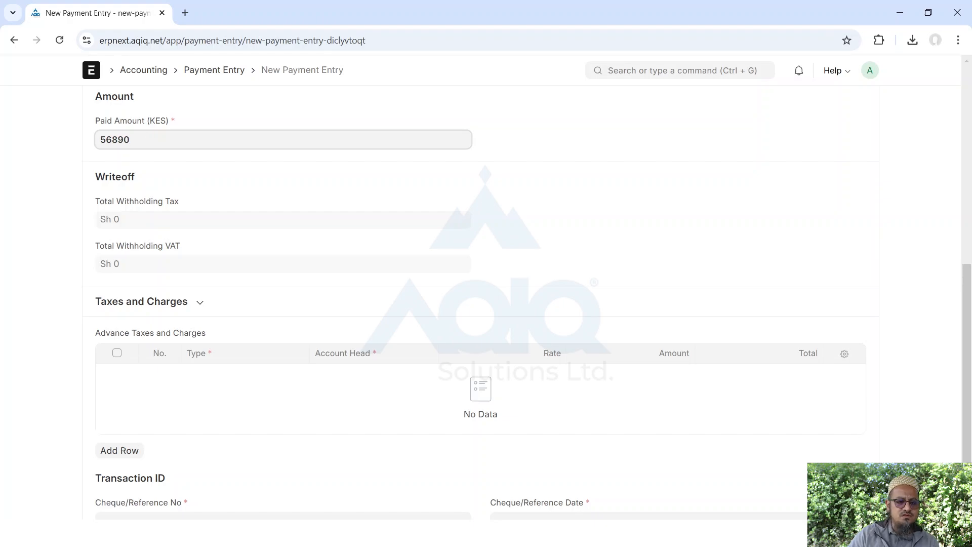
click(22, 151)
click(646, 88)
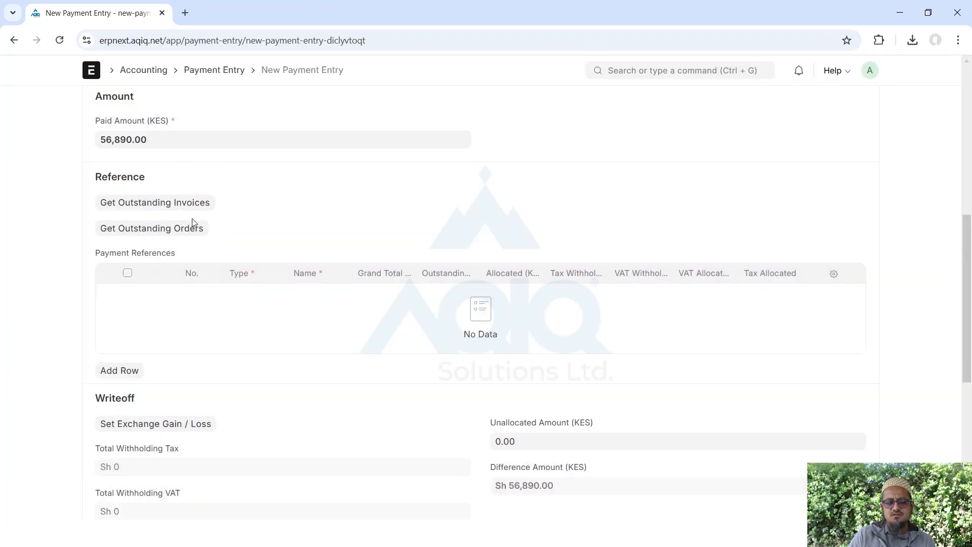
Fetch outstanding invoices from 01-08-2024 and dismiss the negative outstanding invoice error
click(157, 202)
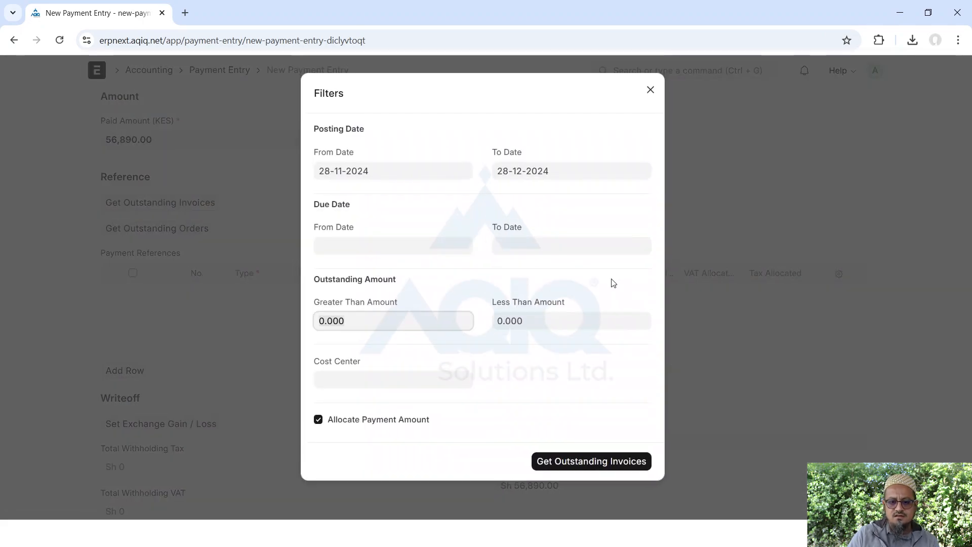
click(371, 172)
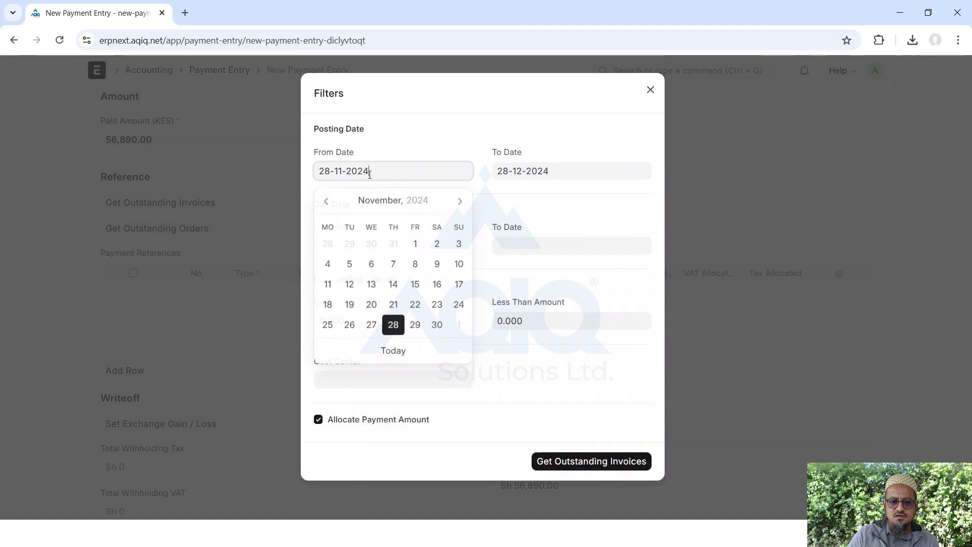
click(327, 199)
click(328, 199)
click(328, 199)
click(394, 245)
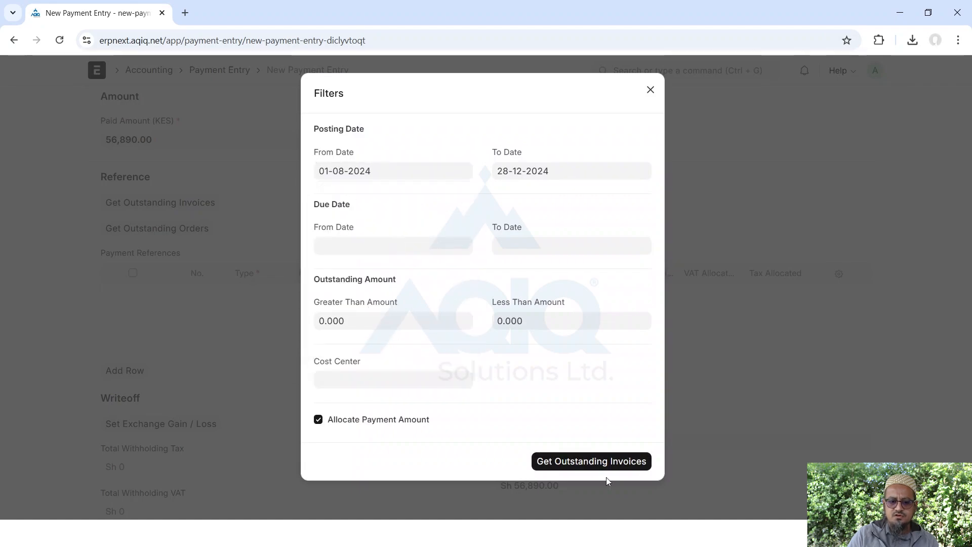
click(593, 462)
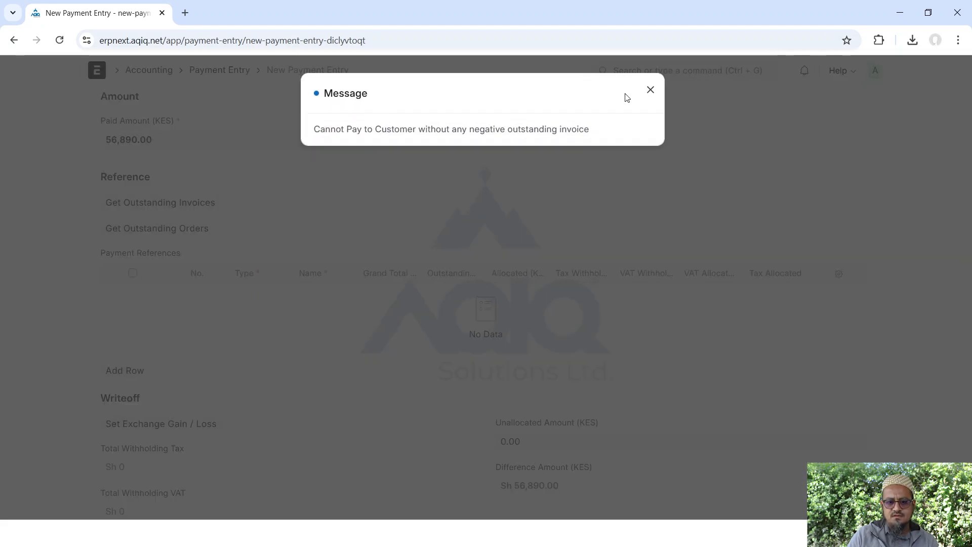
click(650, 91)
Scroll the form, touch the cheque reference field, then leave the unsaved payment for the Payment Entry list
scroll(169, 217, up, 5)
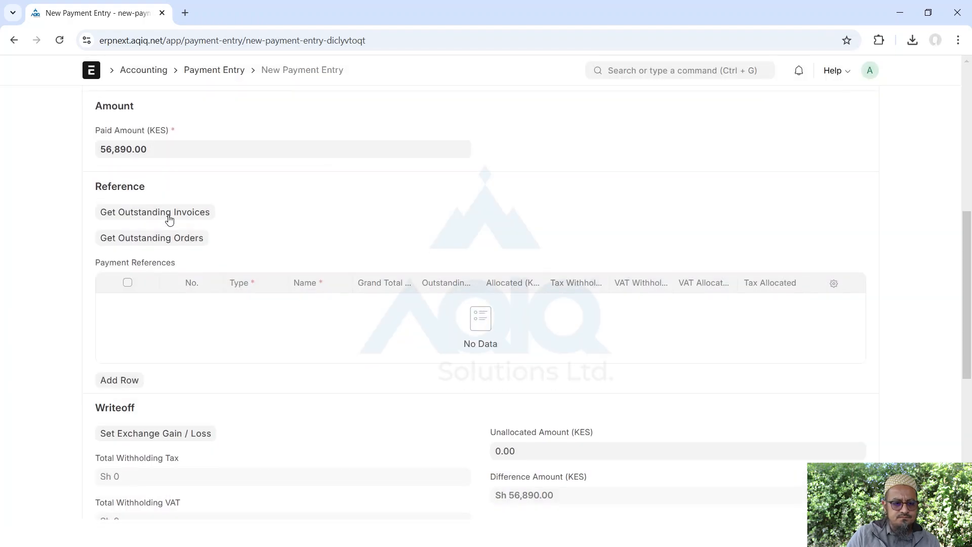
scroll(169, 217, down, 4)
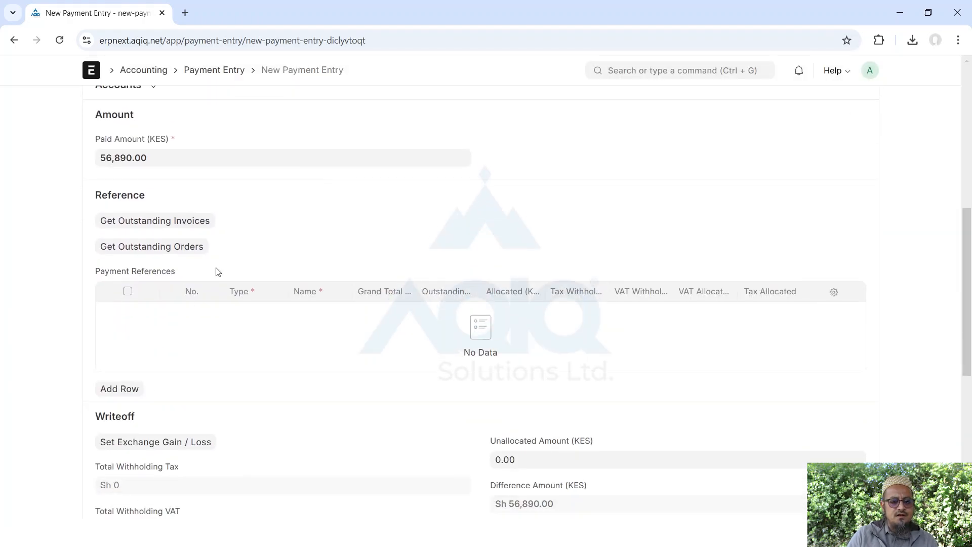
scroll(202, 303, down, 3)
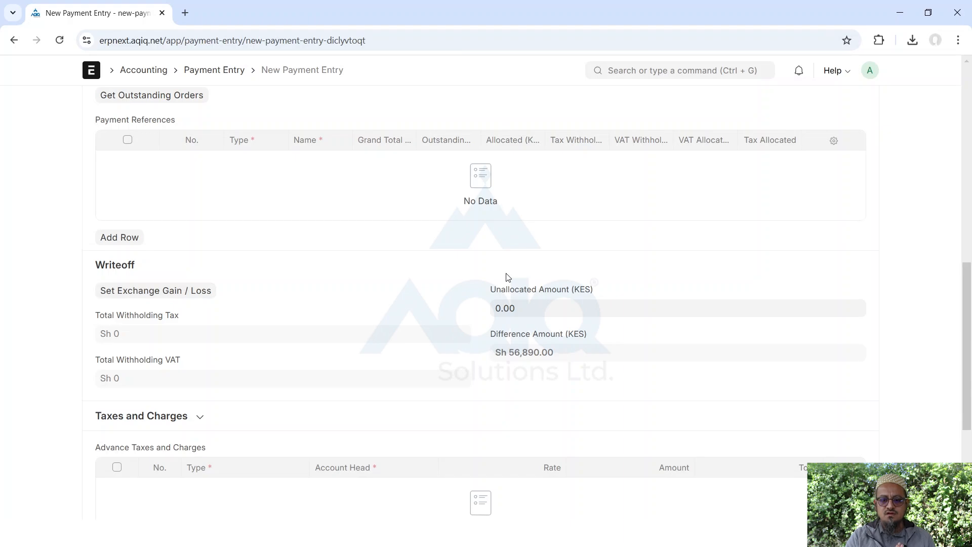
scroll(508, 277, down, 4)
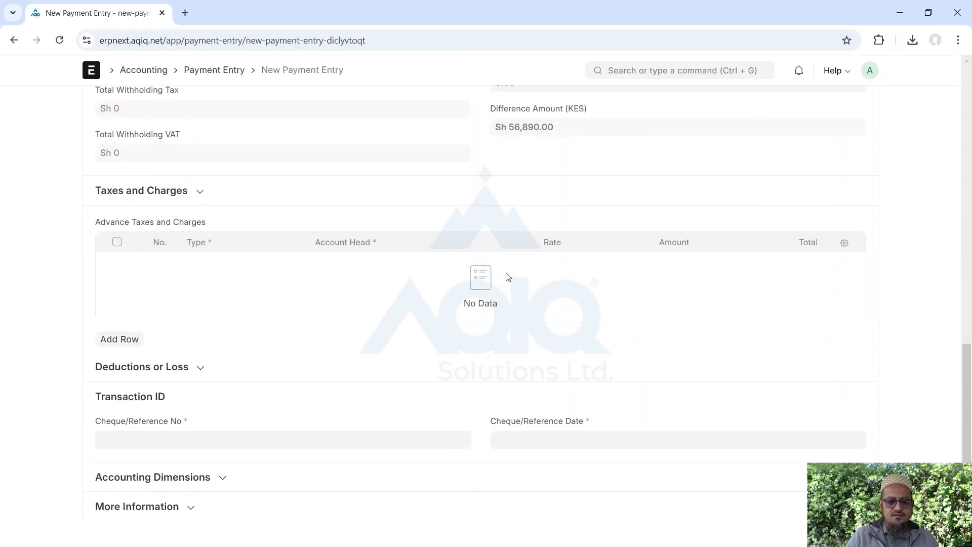
click(107, 443)
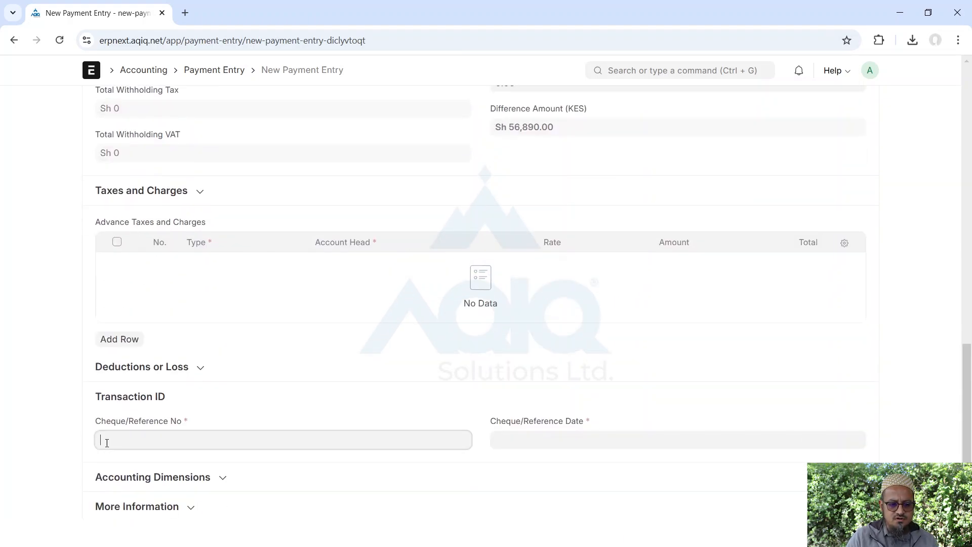
scroll(587, 433, up, 15)
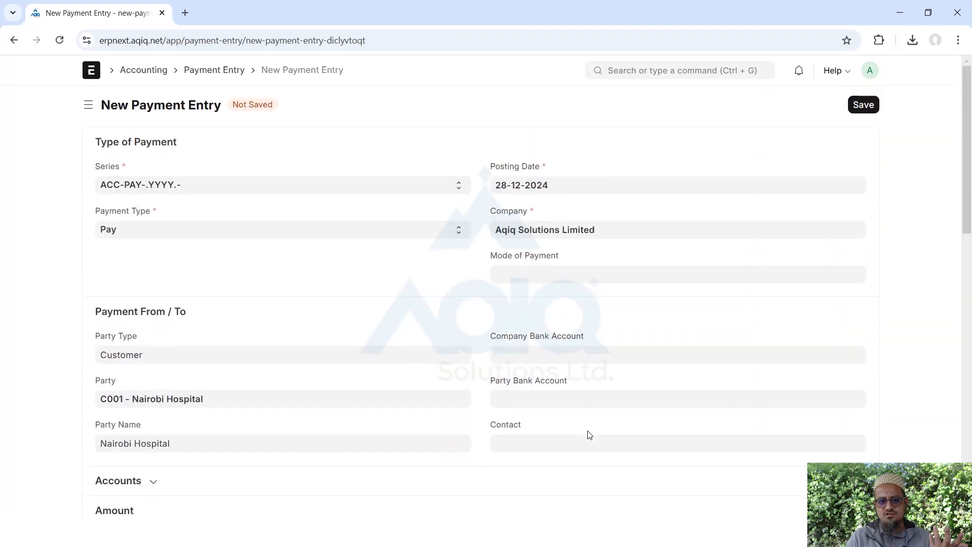
click(216, 70)
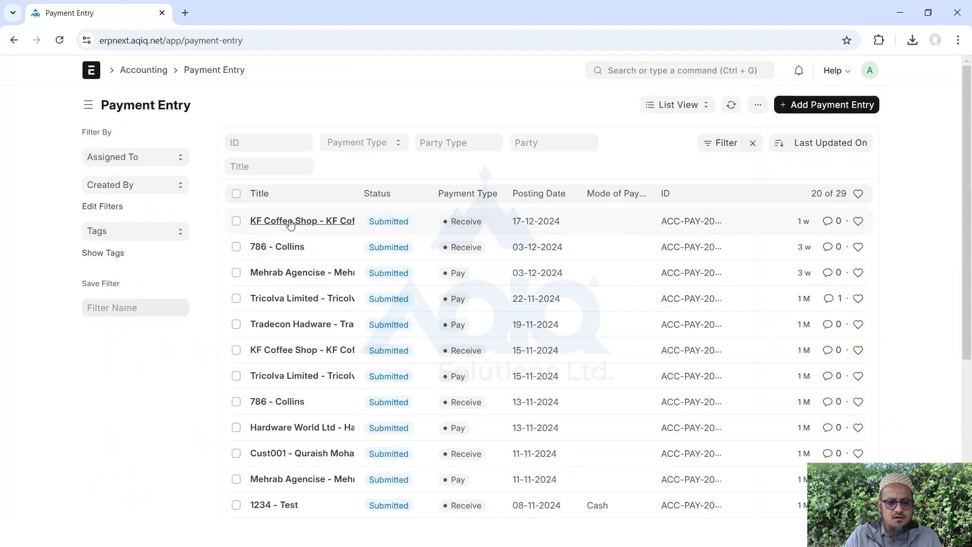
Open the 786 - Collins payment of 8,700.00 KES dated 03-12-2024 and scroll through it
click(279, 248)
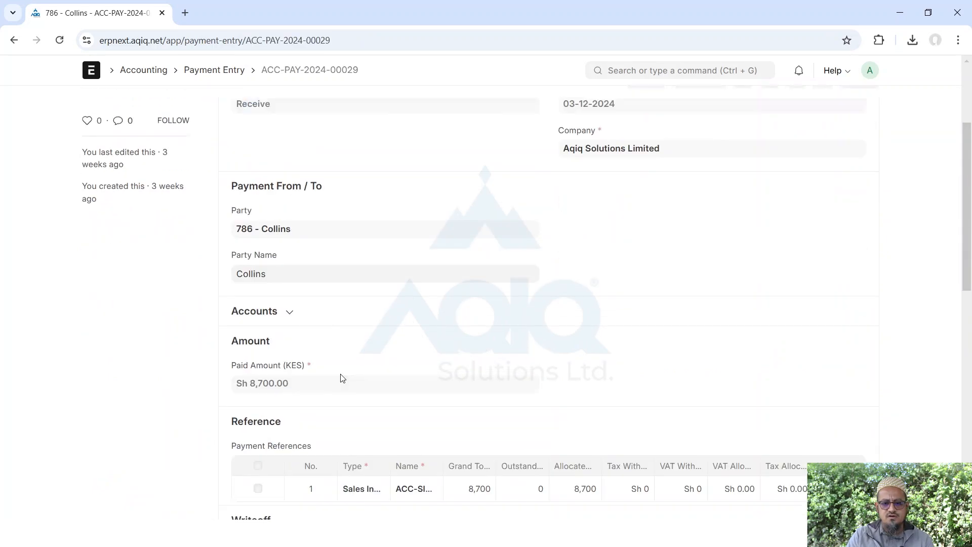
scroll(340, 379, down, 9)
scroll(340, 379, up, 6)
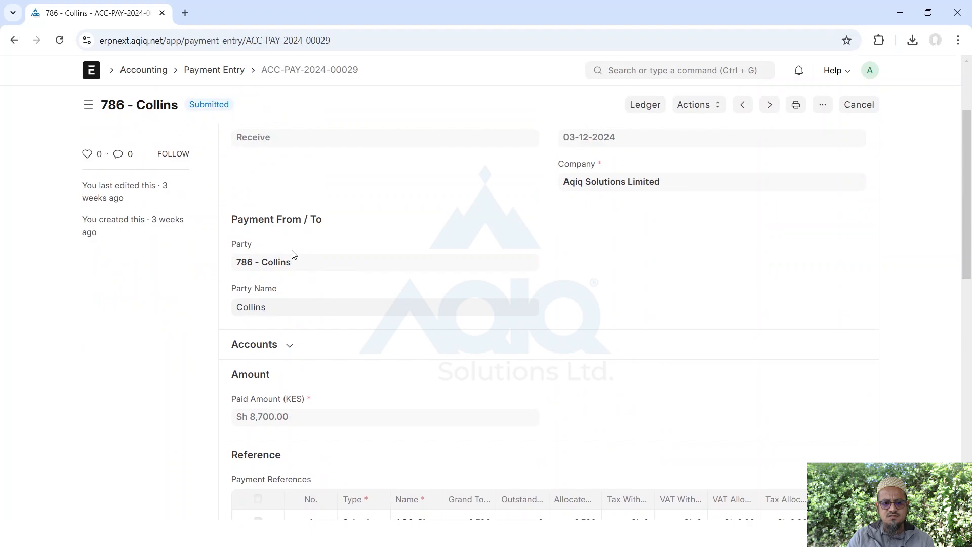
scroll(544, 426, down, 4)
scroll(544, 426, up, 2)
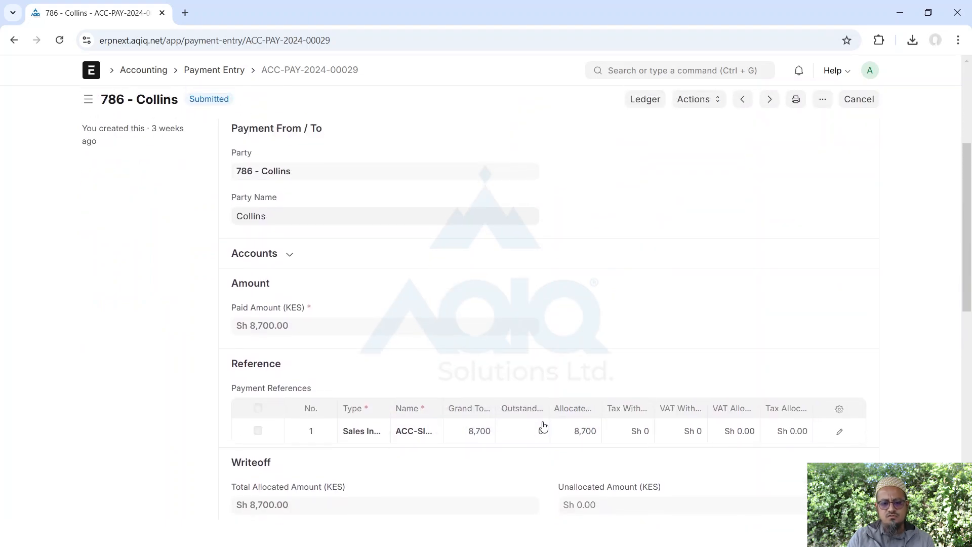
scroll(615, 323, up, 3)
scroll(620, 322, up, 2)
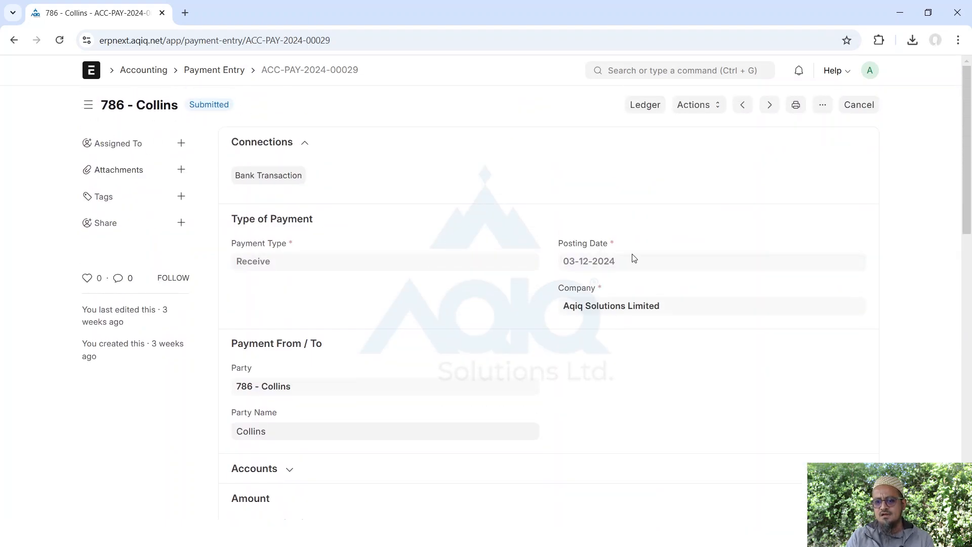
Preview the print of ACC-PAY-2024-00029 in the Payment Entry format and scroll through its 8,700.00 KES total
click(796, 105)
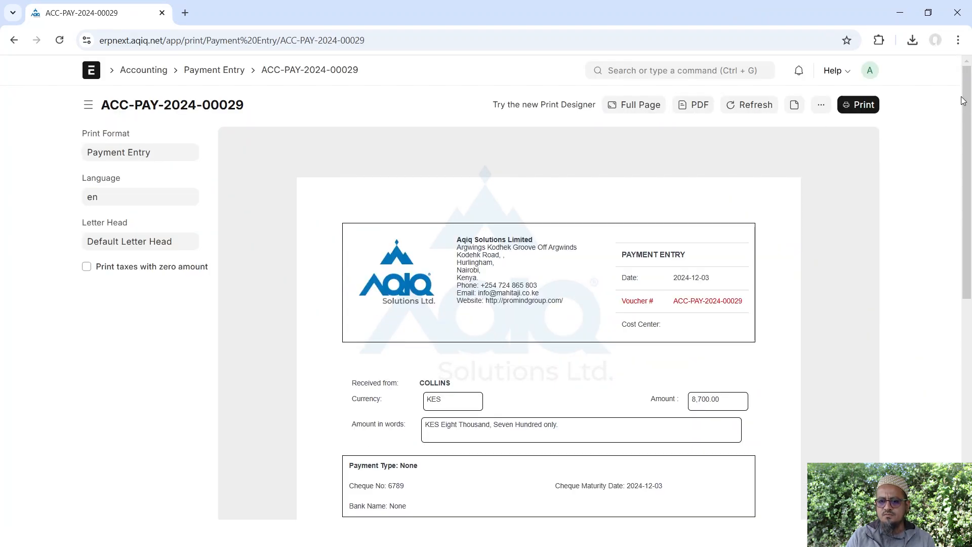
drag(959, 104, 953, 193)
click(957, 143)
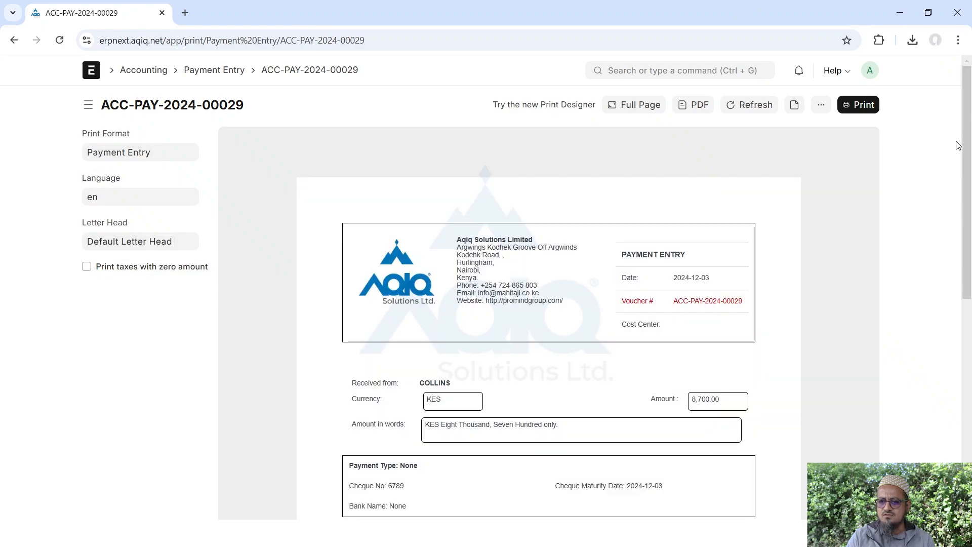
drag(968, 85, 970, 108)
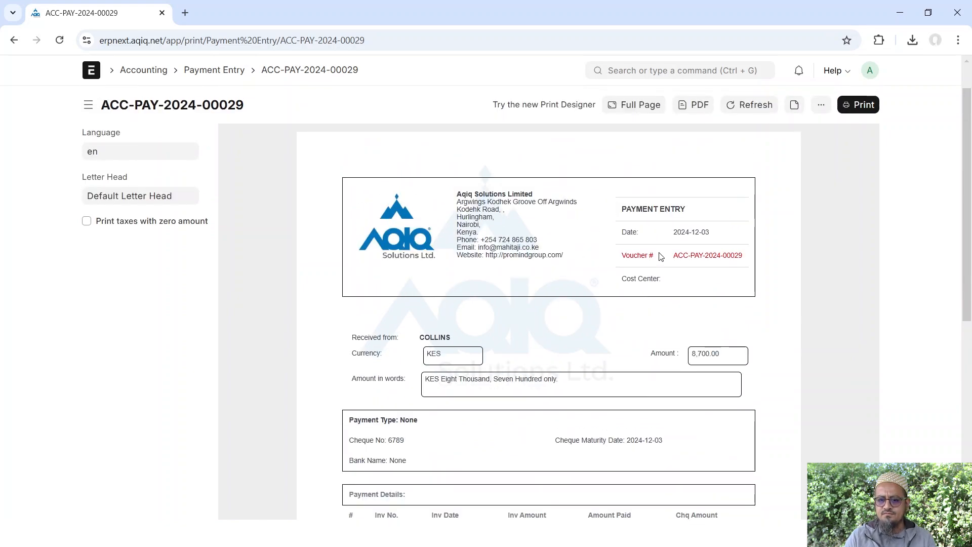
scroll(526, 337, down, 3)
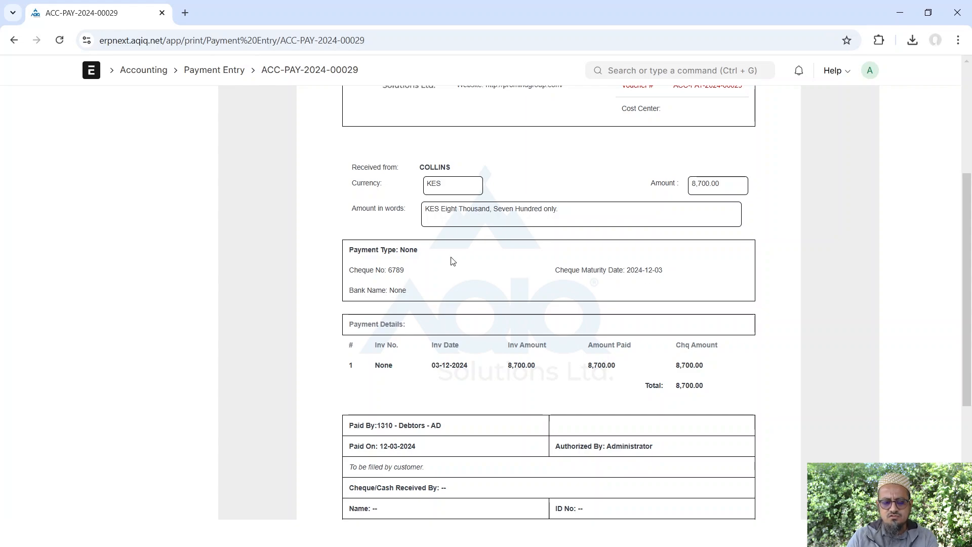
scroll(452, 261, down, 2)
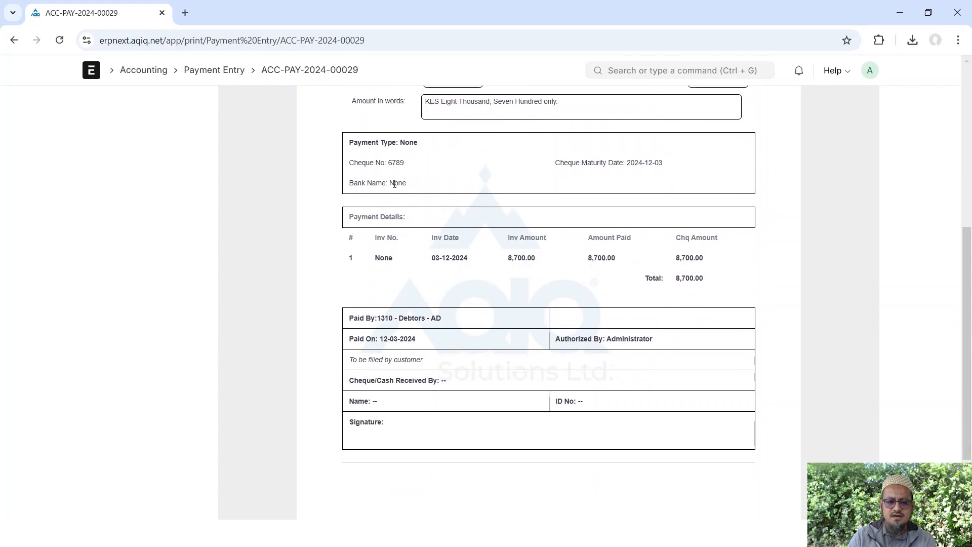
scroll(395, 184, down, 2)
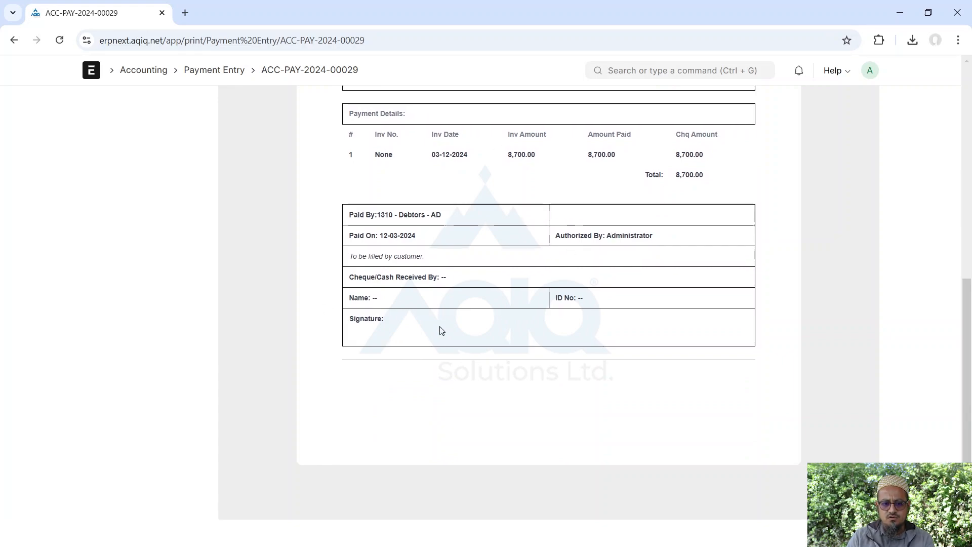
scroll(441, 329, up, 10)
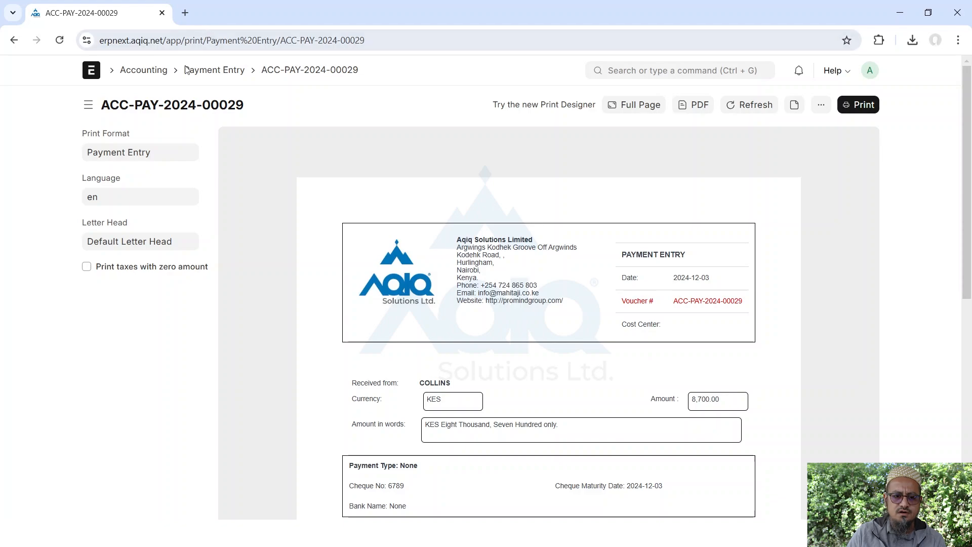
Return to Accounting, briefly start a new Journal Entry from its list, then leave it unsaved
click(211, 71)
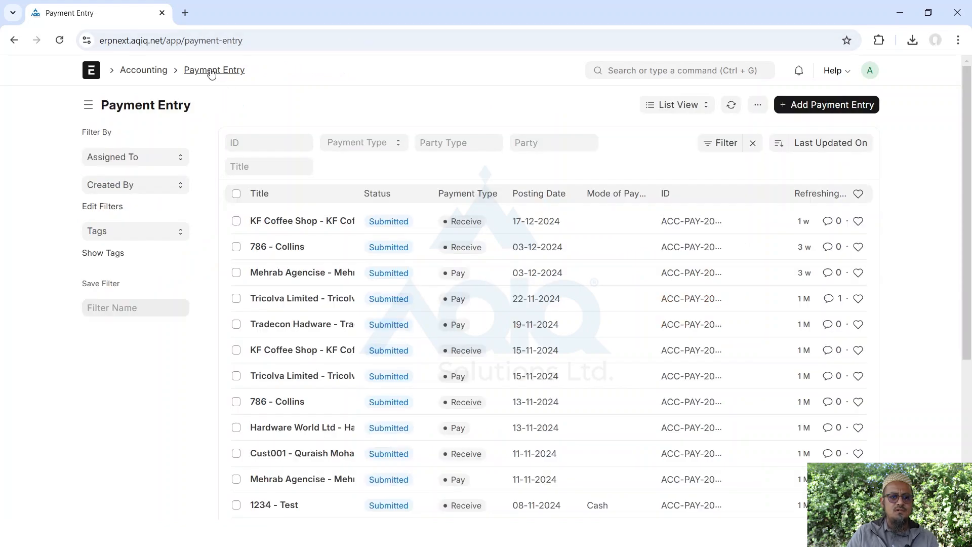
click(152, 70)
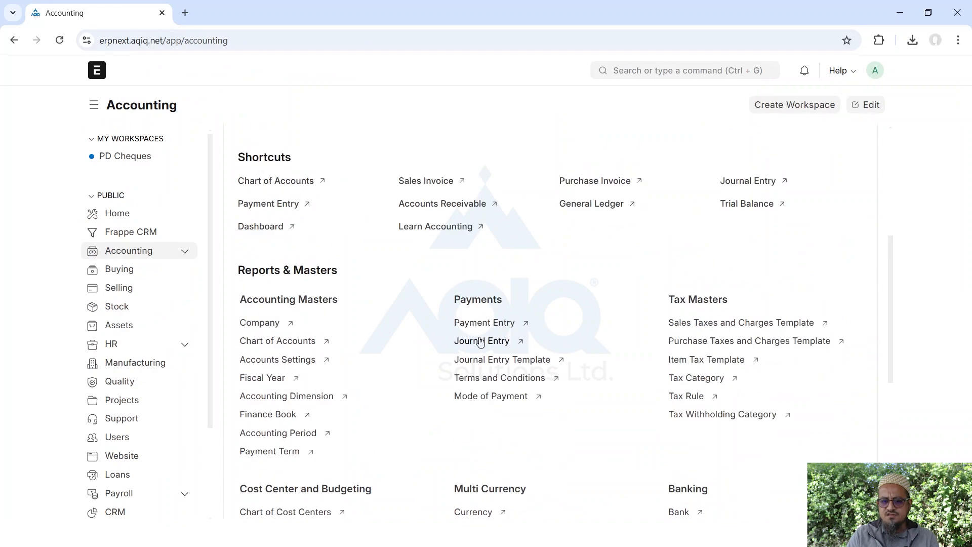
click(478, 343)
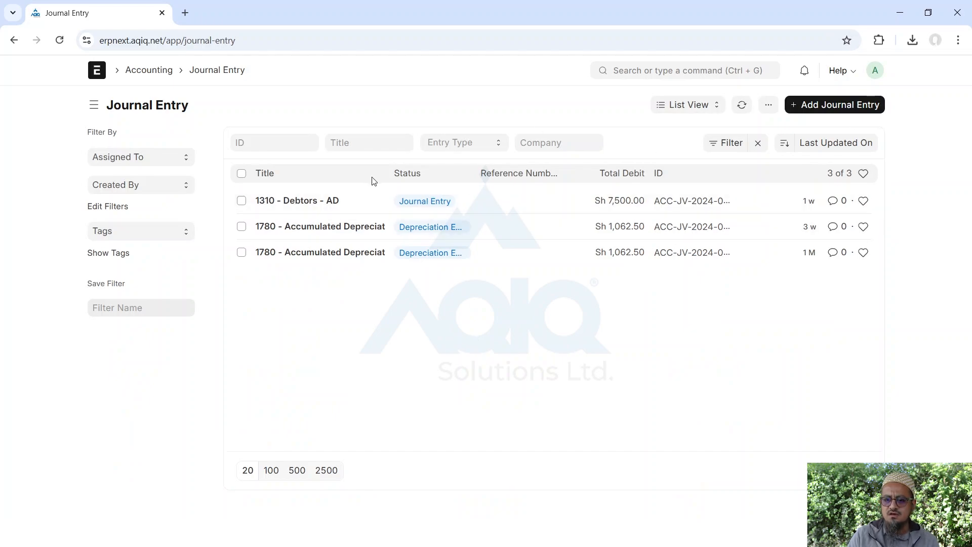
click(835, 104)
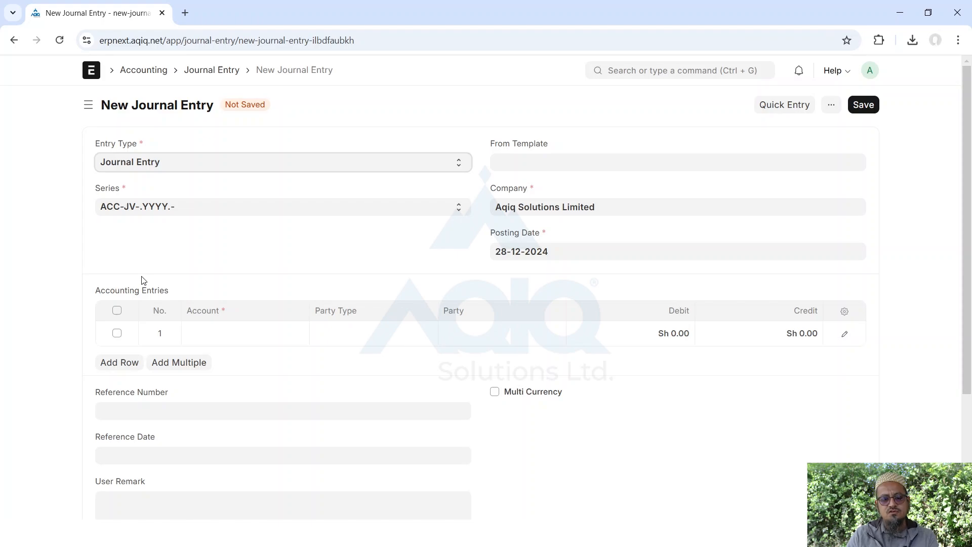
click(143, 75)
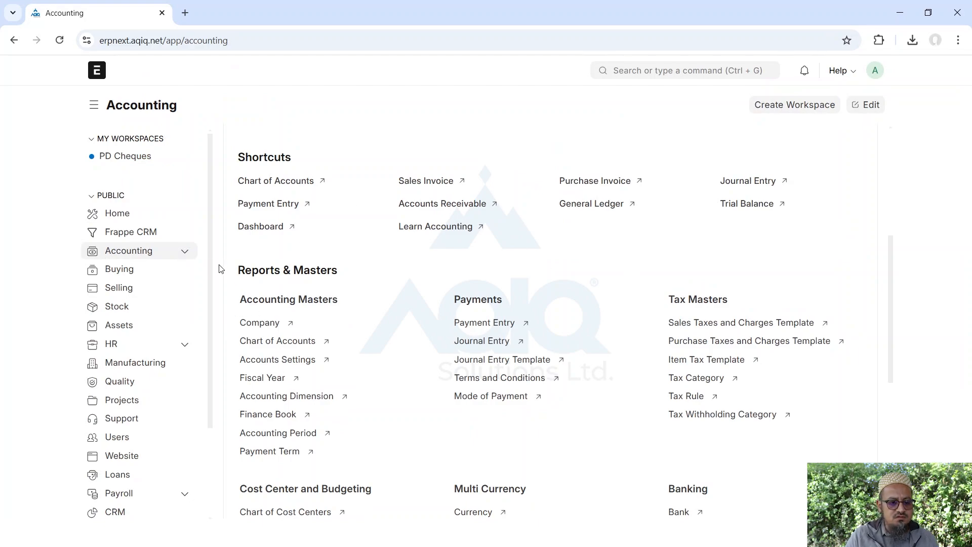
Go to the Payables workspace and open the Accounts Payable report record
click(186, 252)
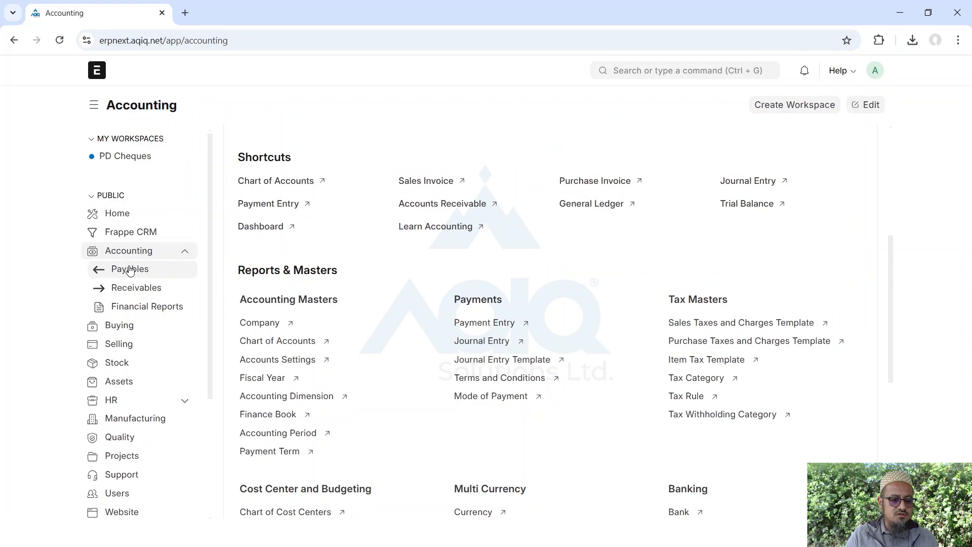
click(130, 271)
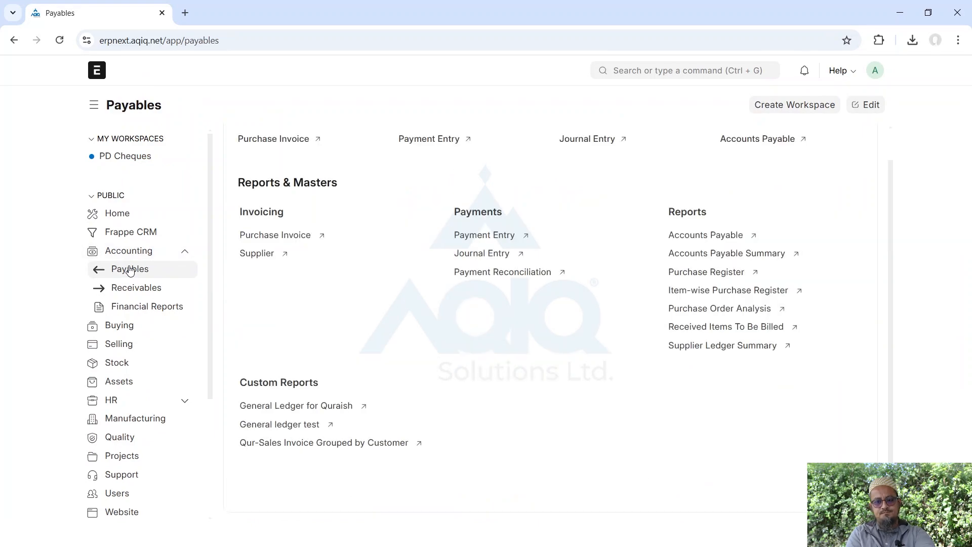
scroll(665, 355, up, 1)
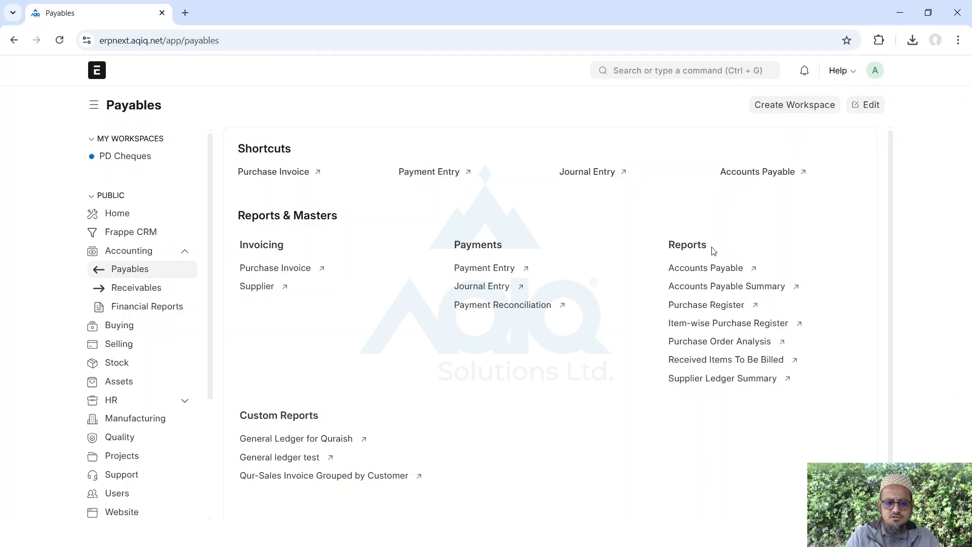
click(693, 271)
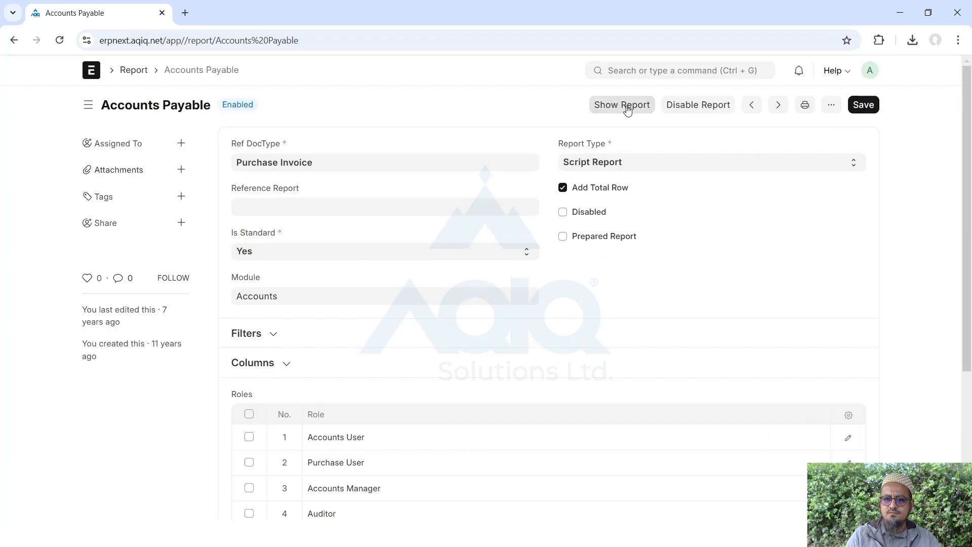
Run Accounts Payable as of 28-12-2024 and scroll across its Sh 3,091,913.00 ageing table
click(623, 105)
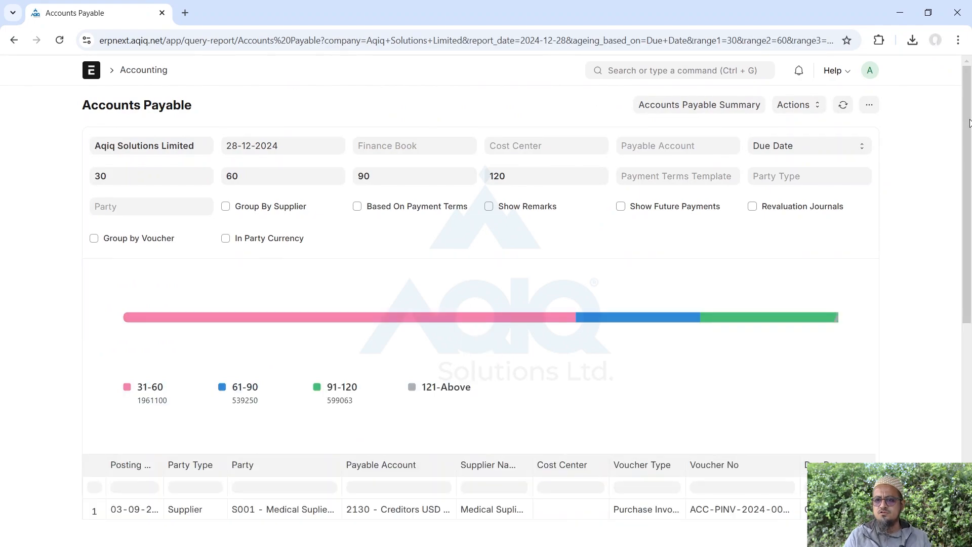
drag(970, 123, 968, 322)
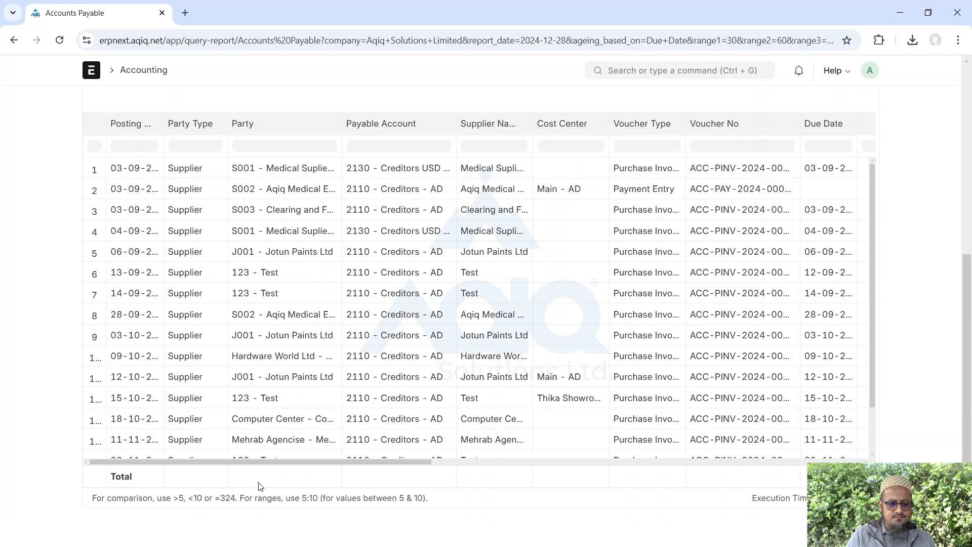
drag(249, 465, 306, 479)
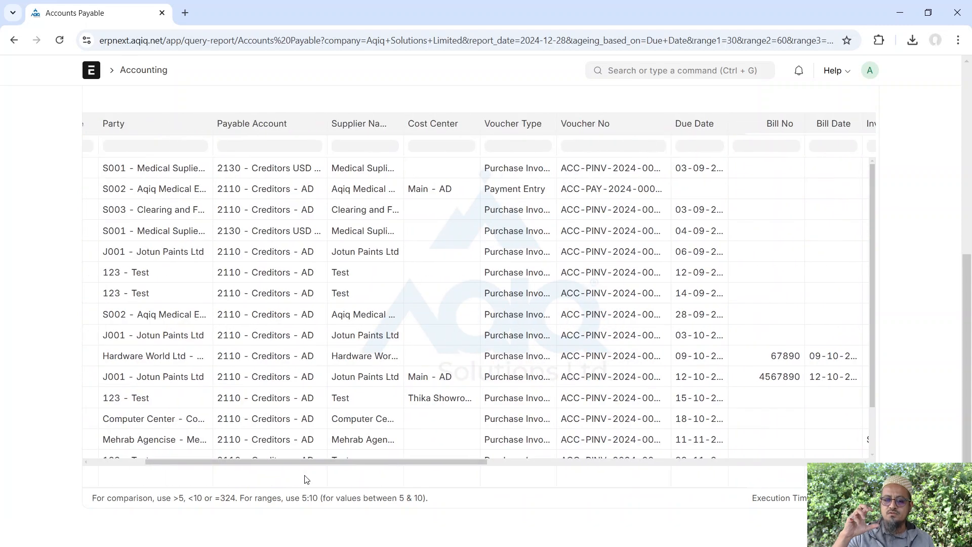
drag(282, 476, 206, 466)
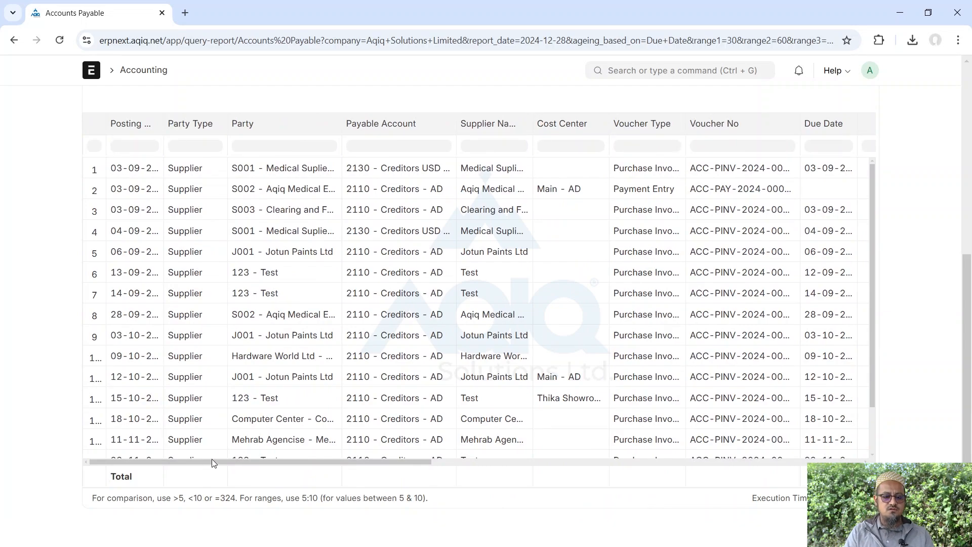
drag(212, 459, 409, 479)
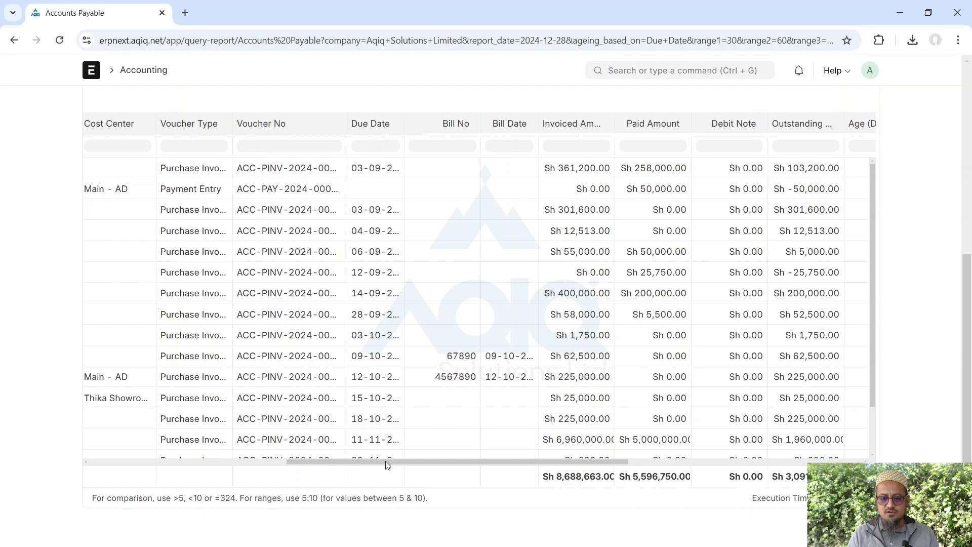
drag(385, 461, 567, 481)
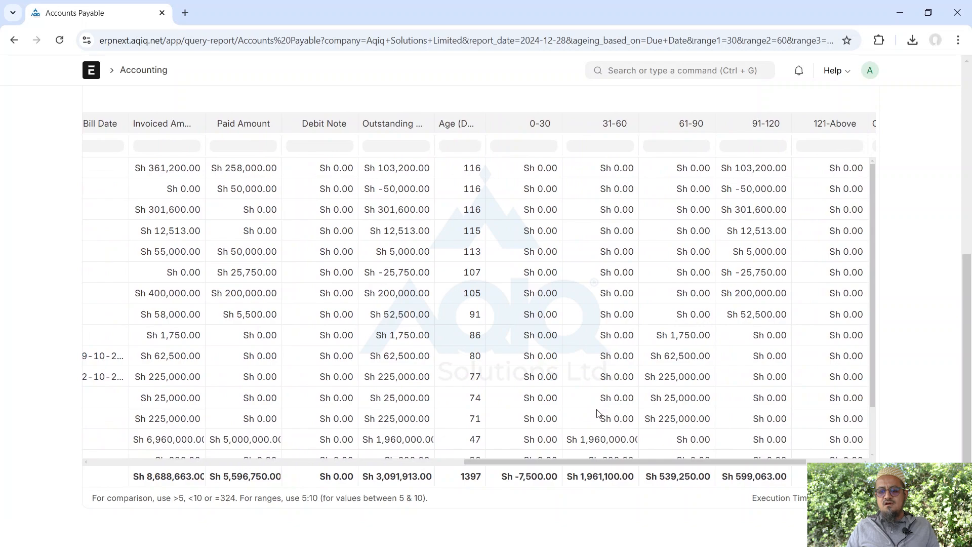
drag(589, 462, 758, 467)
drag(968, 394, 967, 189)
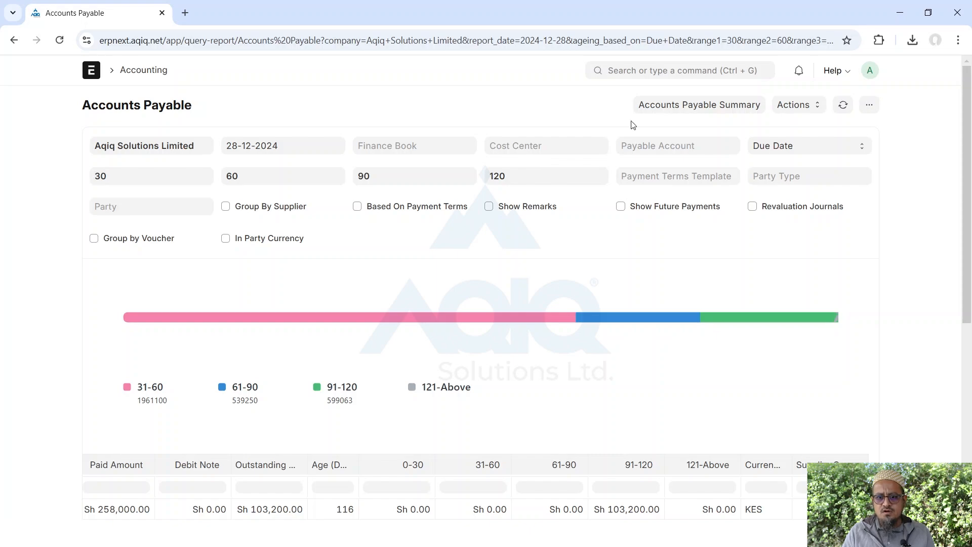
Review the Accounts Payable Summary's eight suppliers (Sh 3,091,913.00 outstanding), then return to Accounting
click(685, 110)
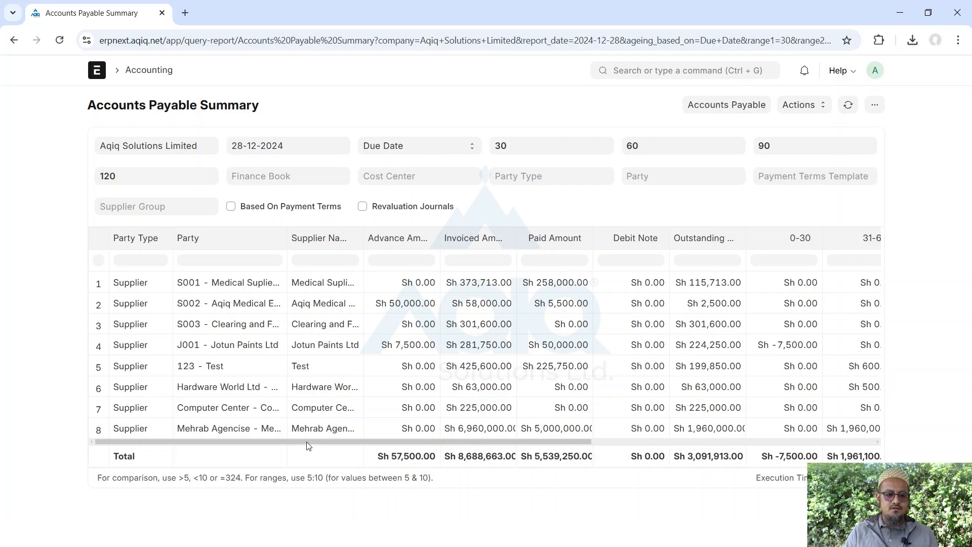
scroll(375, 453, right, 3)
scroll(383, 453, right, 8)
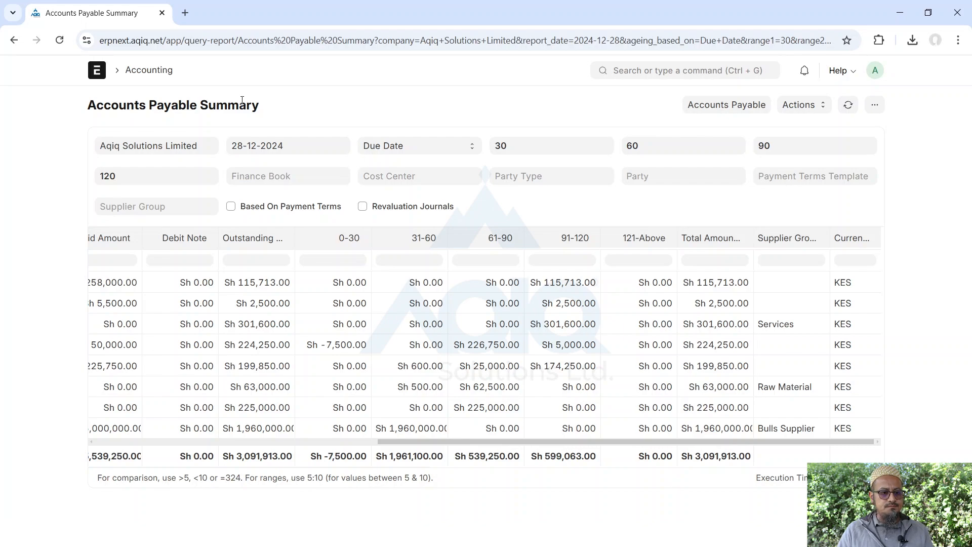
click(145, 73)
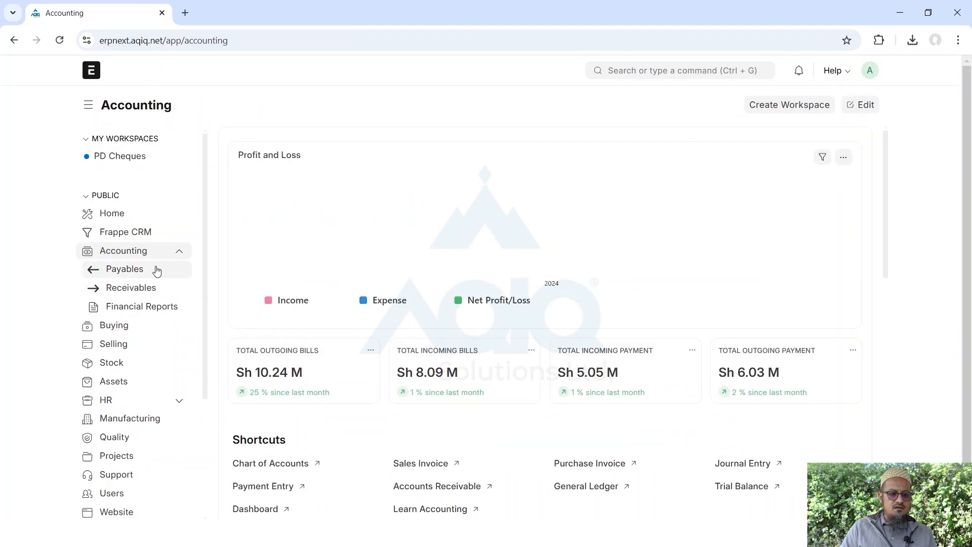
Go via Payables to the Receivables workspace and scroll its Sales Invoice, POS Invoice and report links
click(112, 270)
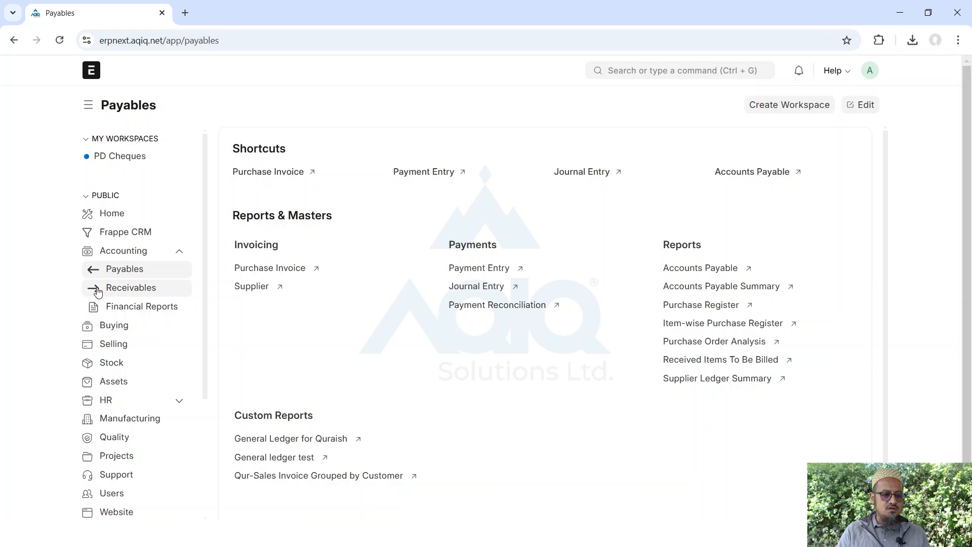
click(116, 293)
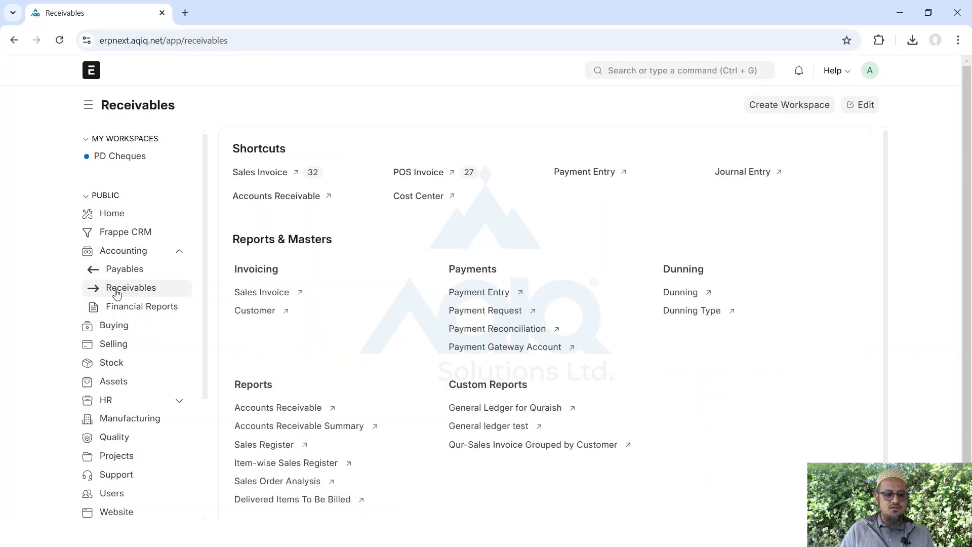
scroll(342, 282, down, 1)
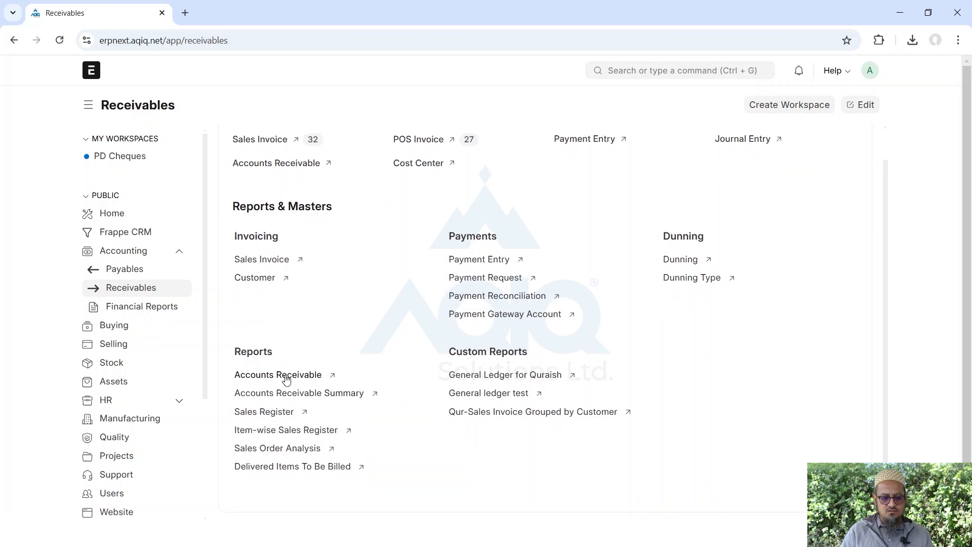
Open Accounts Receivable as of 28-12-2024 and scroll through its Sh 6,054,526.00 ageing table
click(269, 375)
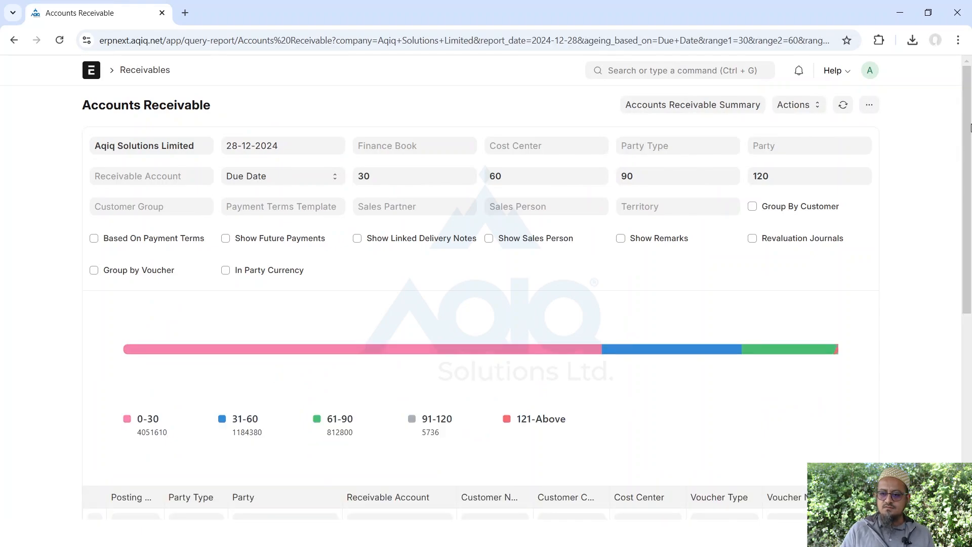
scroll(228, 334, down, 7)
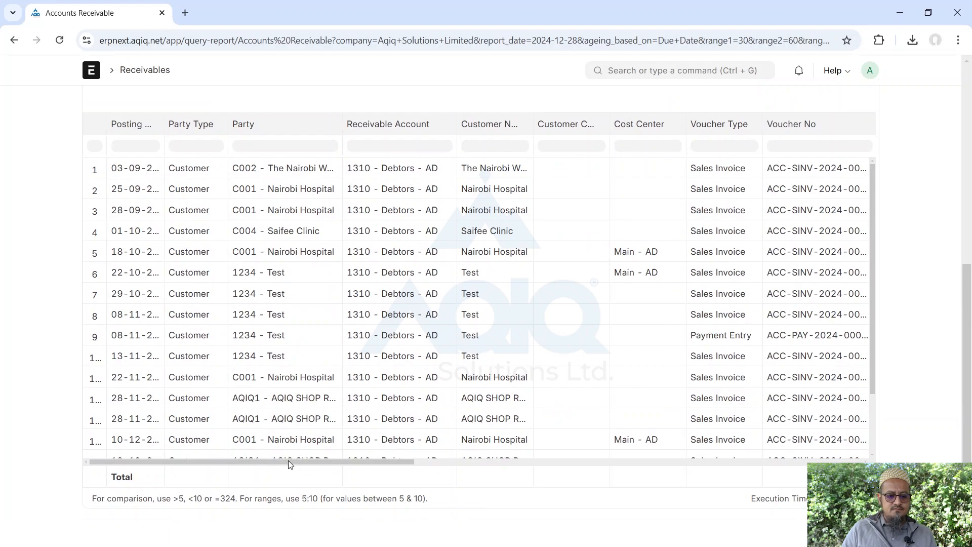
drag(288, 460, 775, 471)
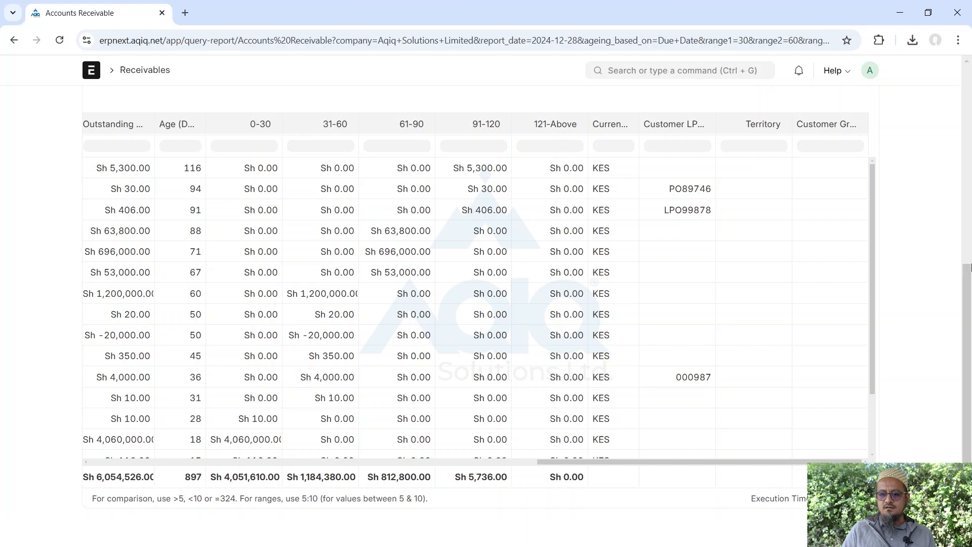
drag(966, 276, 966, 82)
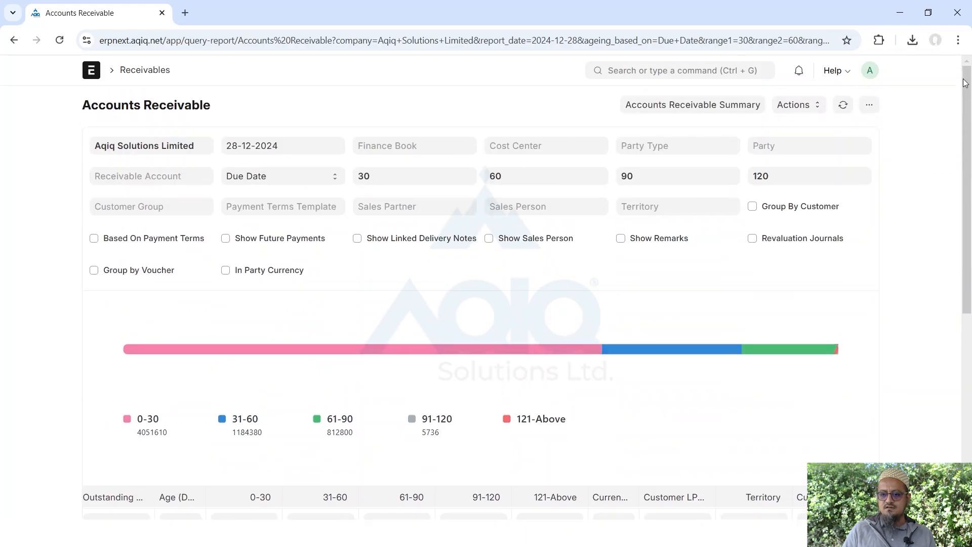
Switch to the Accounts Receivable Summary report and scroll across its columns
click(691, 108)
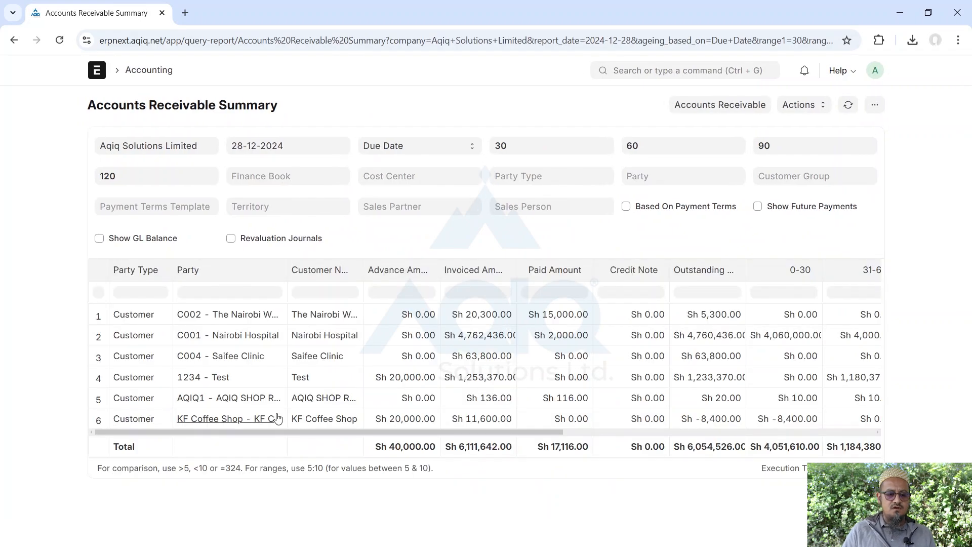
drag(213, 432, 338, 433)
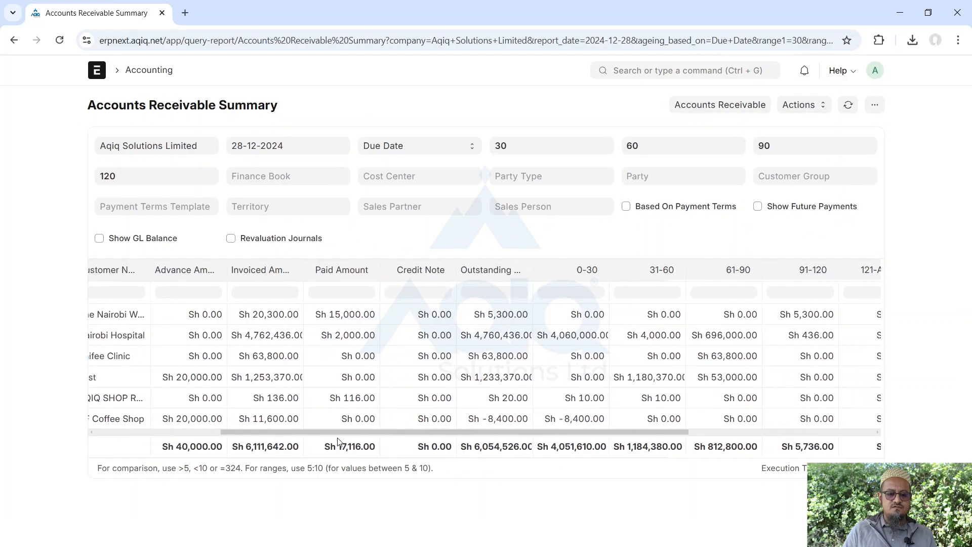
scroll(437, 447, right, 5)
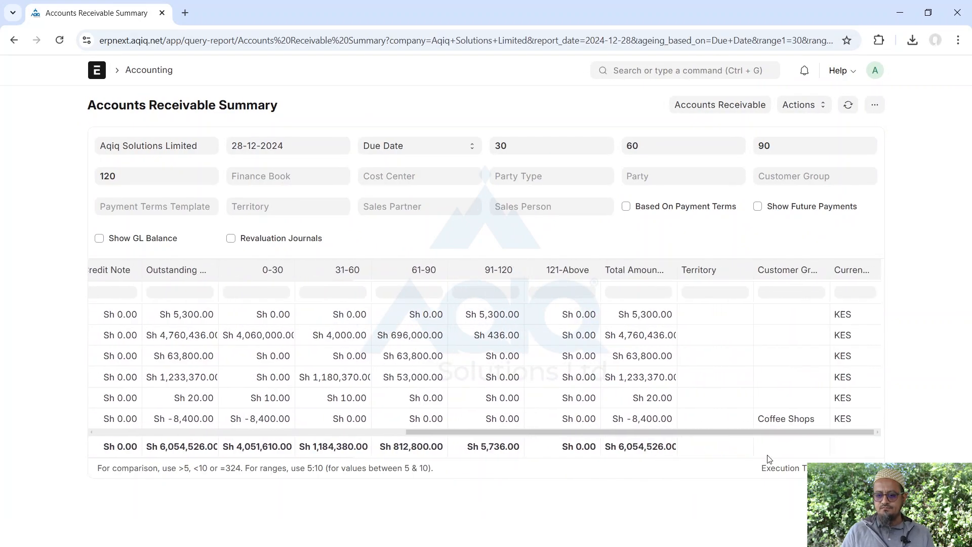
scroll(254, 448, left, 10)
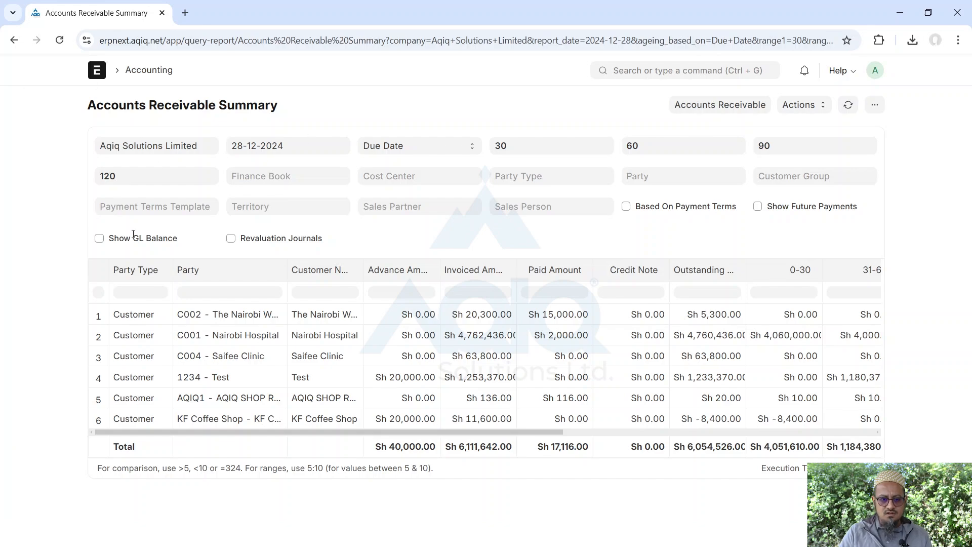
Set Party Type to Customer, try the C004 - Saifee Clinic party filter, then clear it
click(536, 174)
click(510, 199)
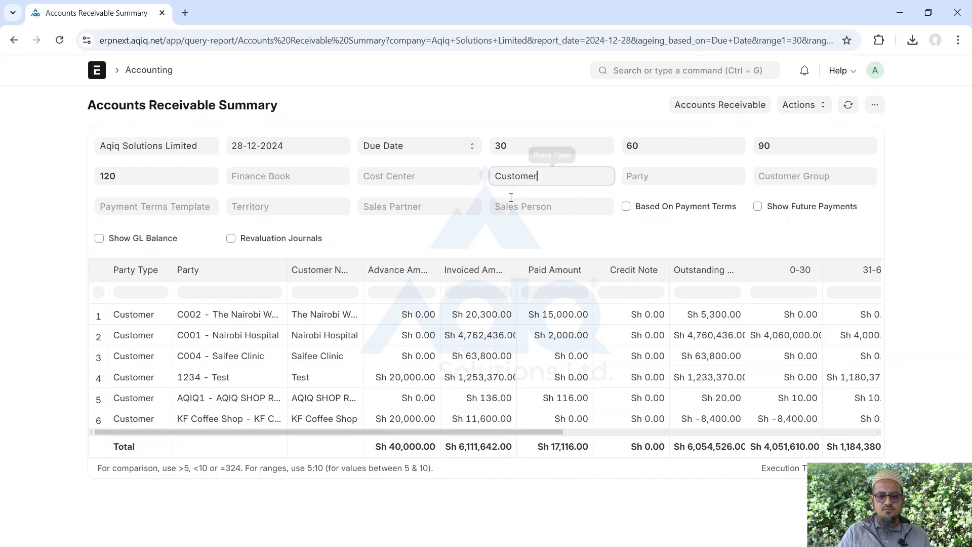
click(647, 177)
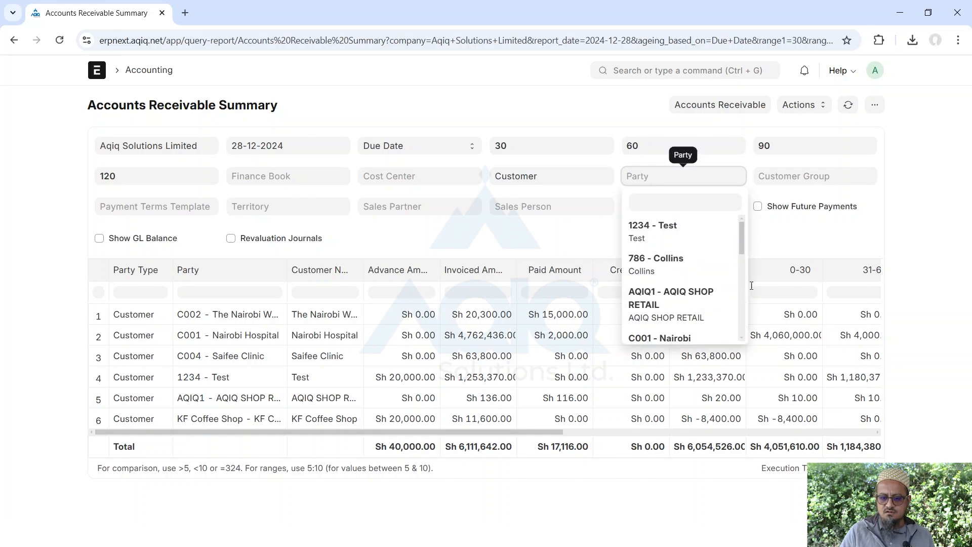
drag(742, 244, 722, 295)
click(722, 295)
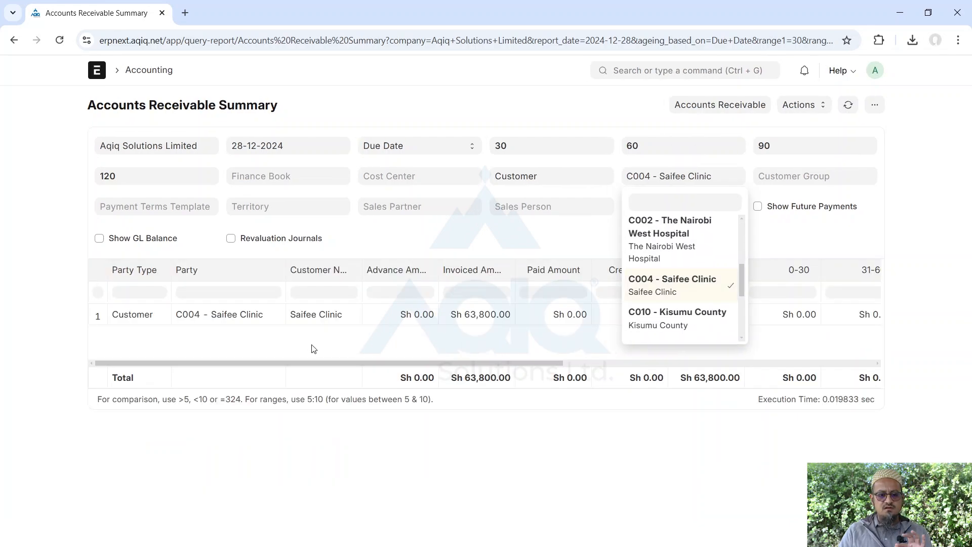
click(654, 284)
click(509, 96)
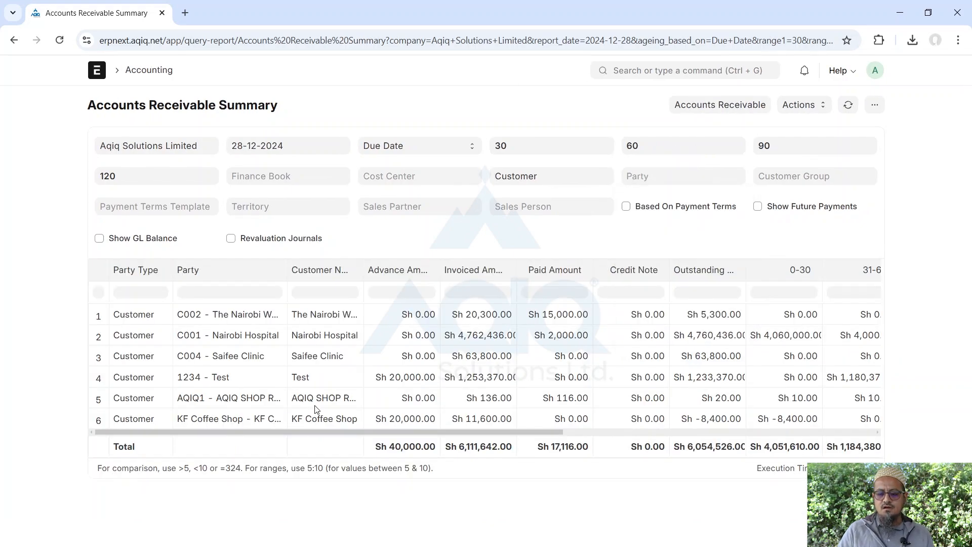
click(876, 105)
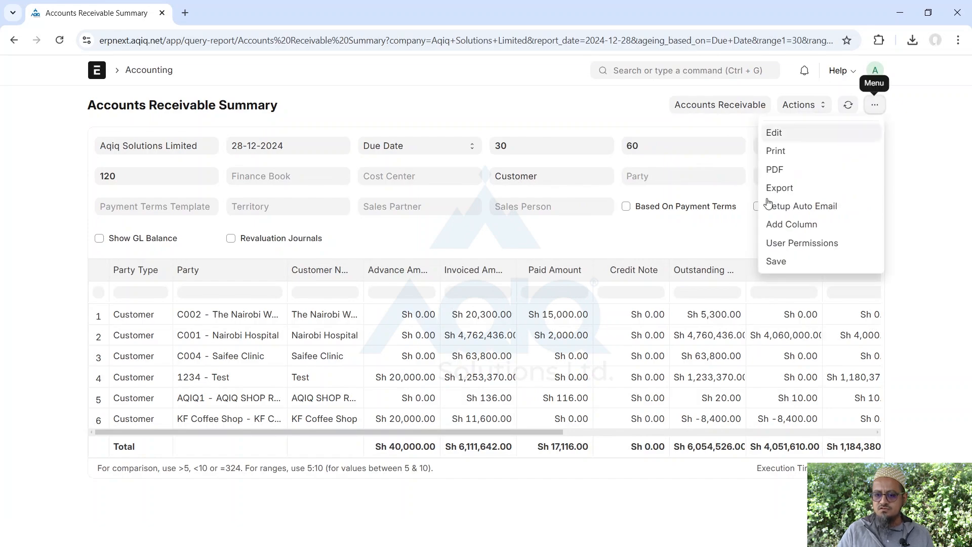
click(789, 226)
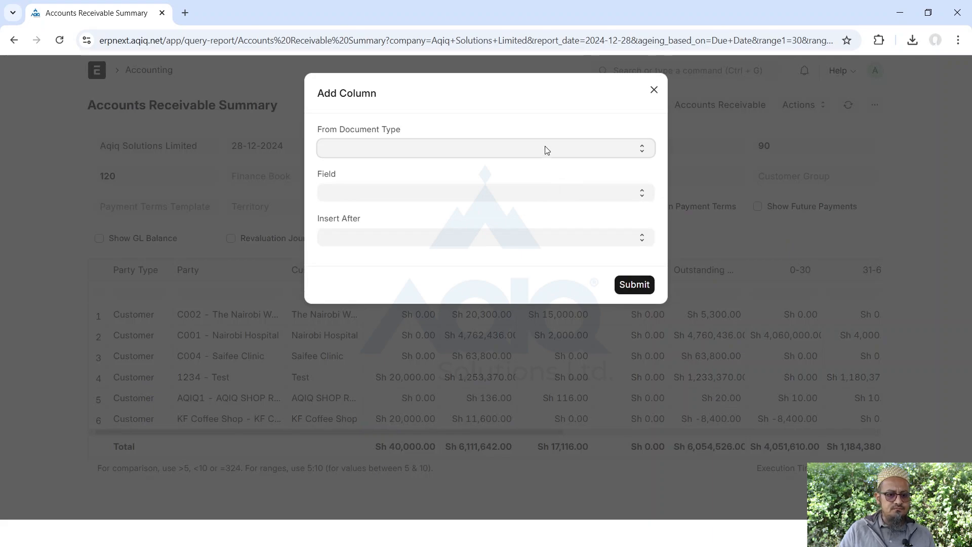
click(359, 199)
click(336, 192)
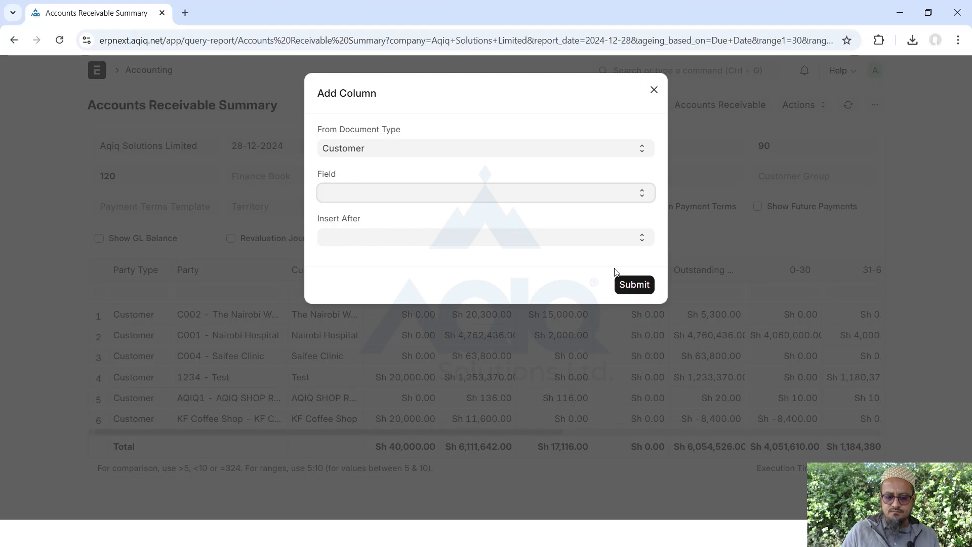
click(488, 173)
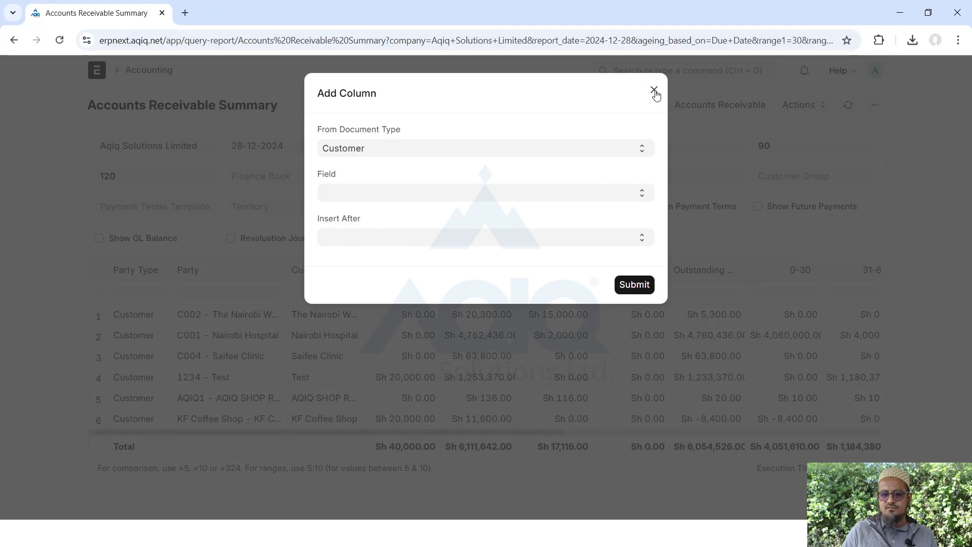
click(556, 246)
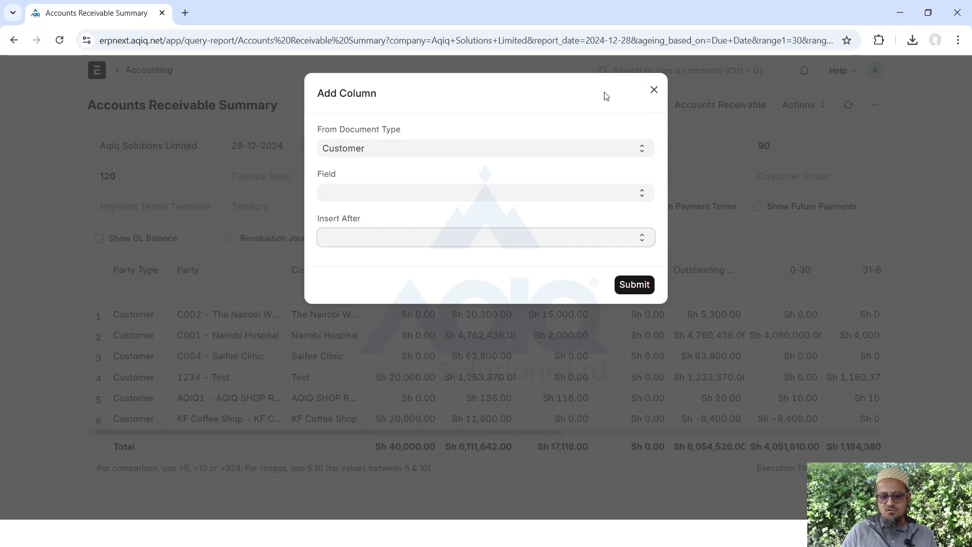
click(654, 91)
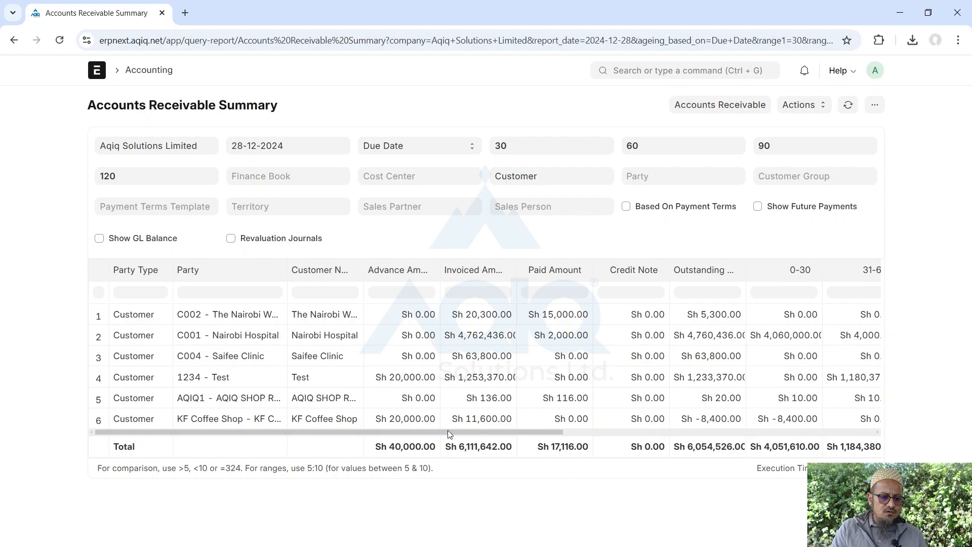
Check the ageing columns (Sh 4,051,610.00 in 0-30 days) and Sales Person choices, then show the ⋯ options
drag(447, 433, 759, 447)
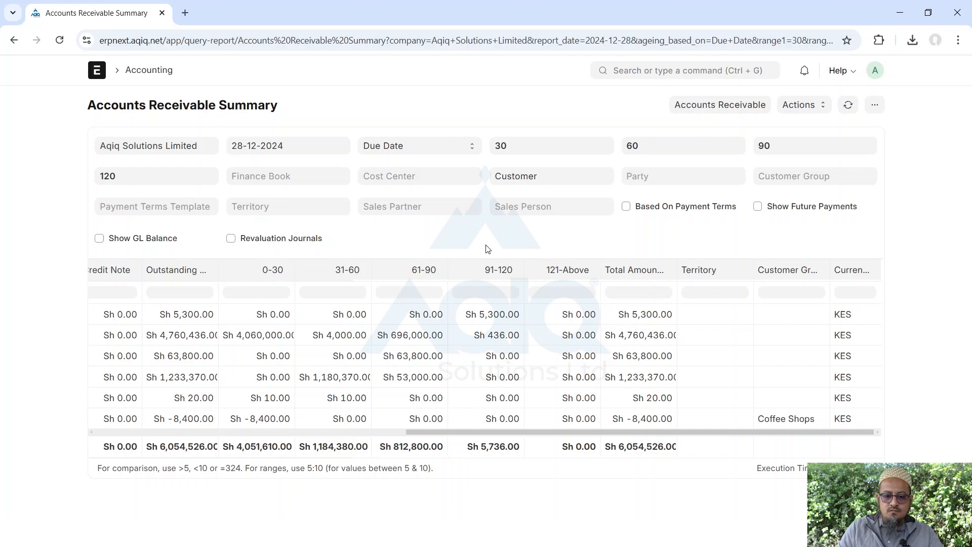
click(546, 206)
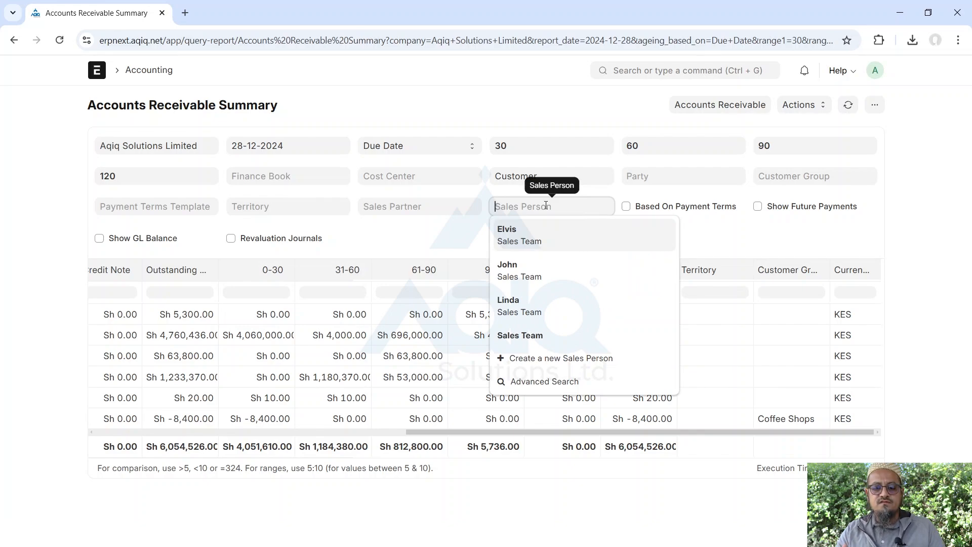
click(425, 247)
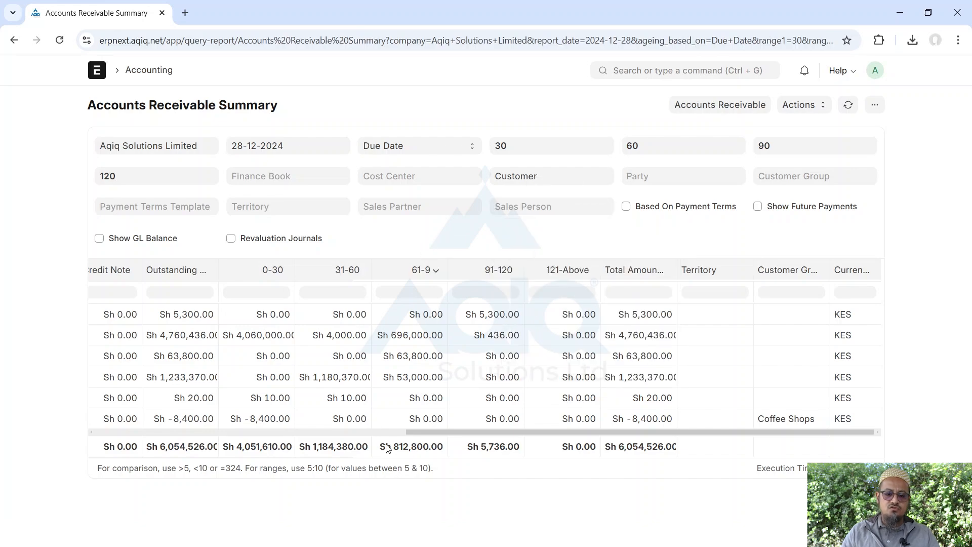
drag(421, 430, 111, 432)
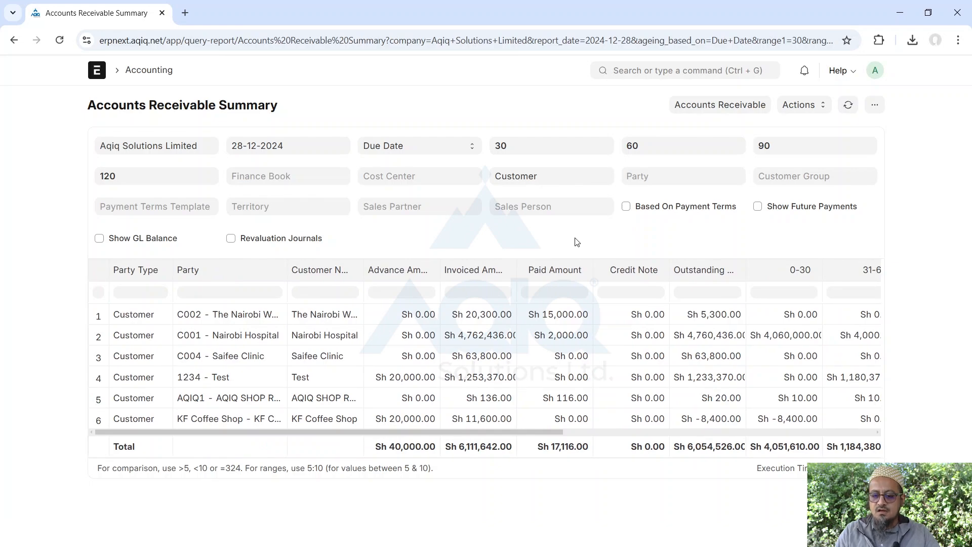
click(876, 106)
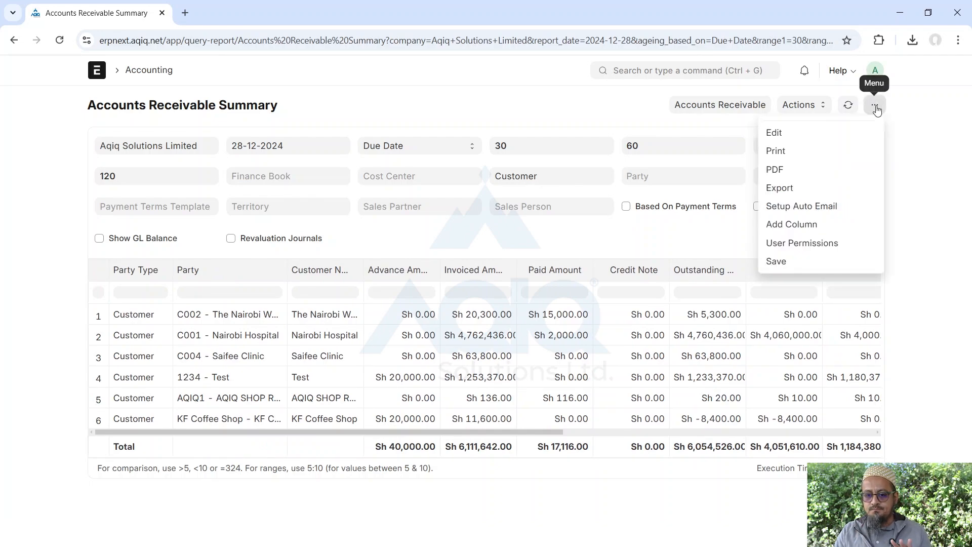
click(842, 207)
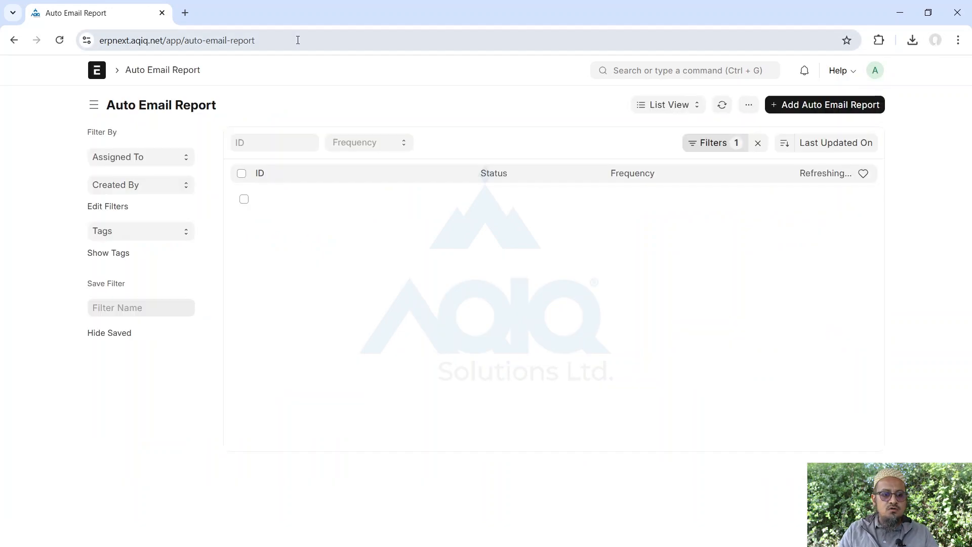
click(810, 112)
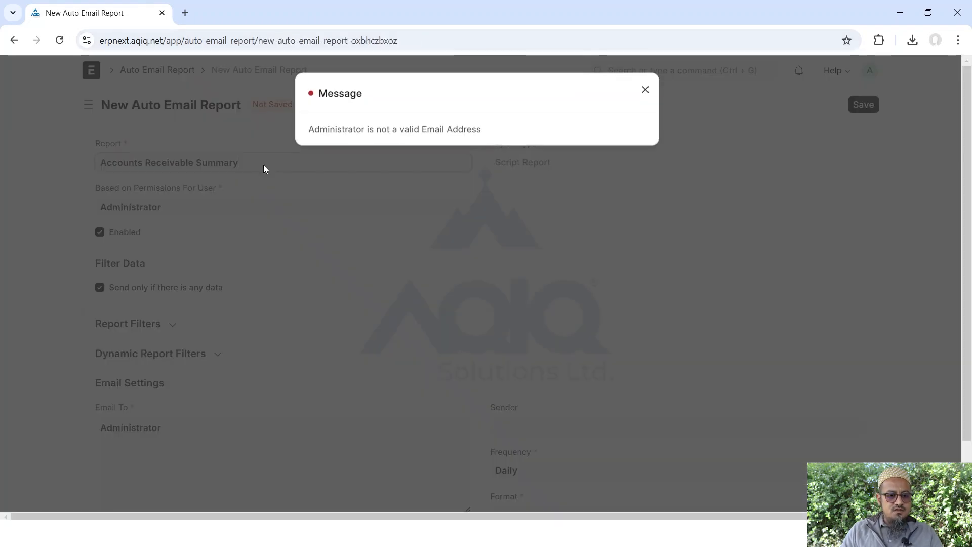
click(655, 96)
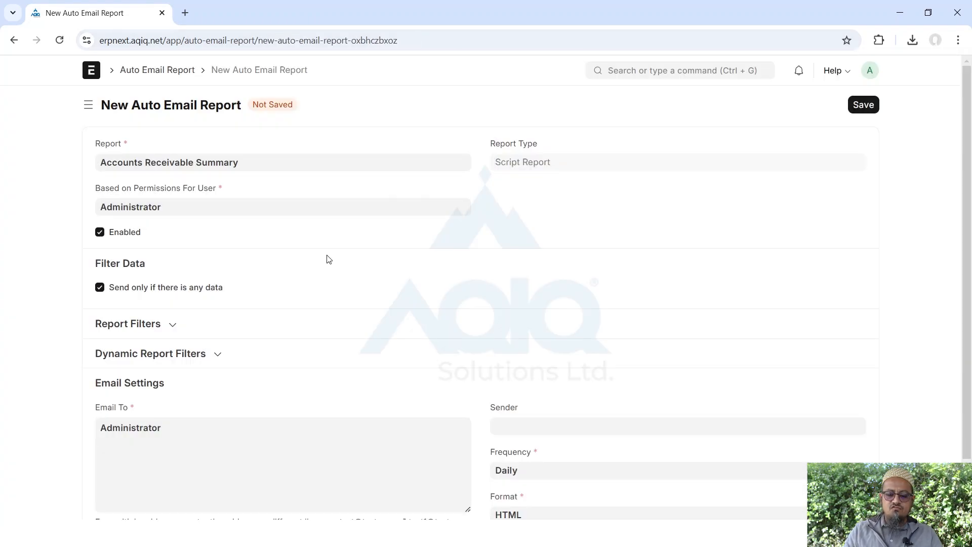
scroll(329, 259, down, 2)
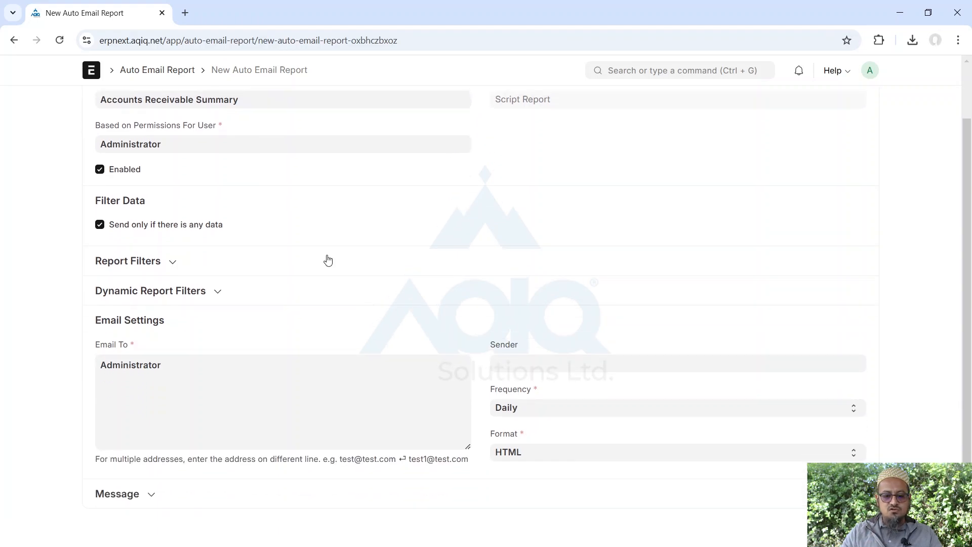
scroll(329, 260, up, 2)
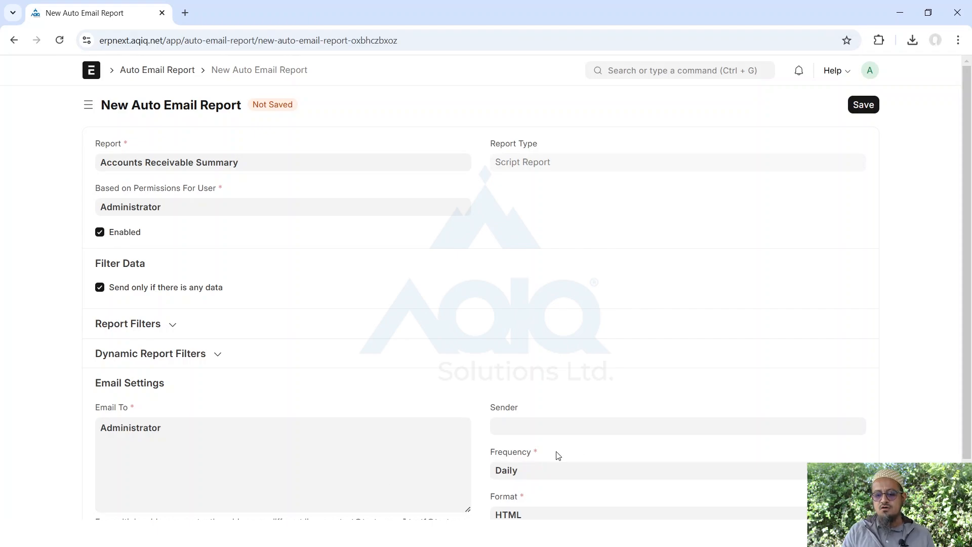
click(13, 41)
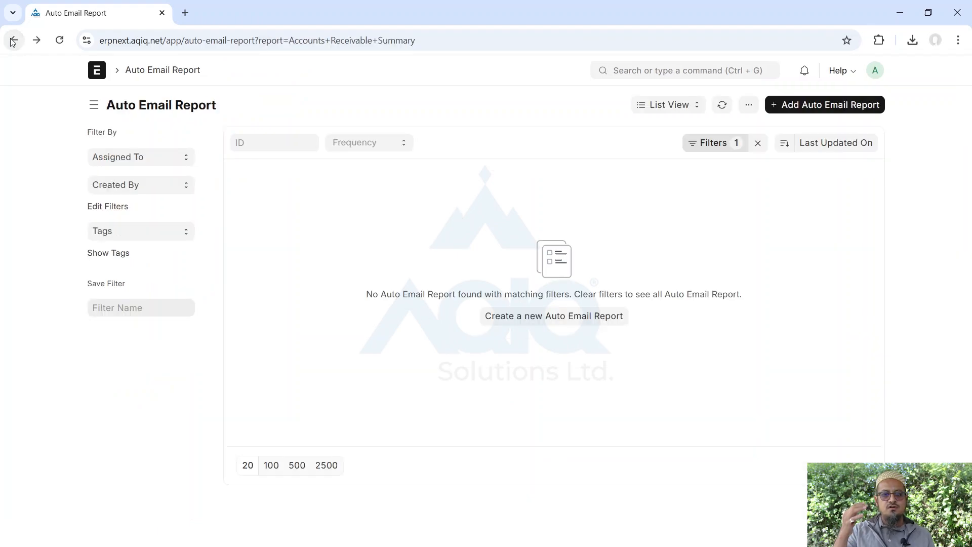
click(13, 40)
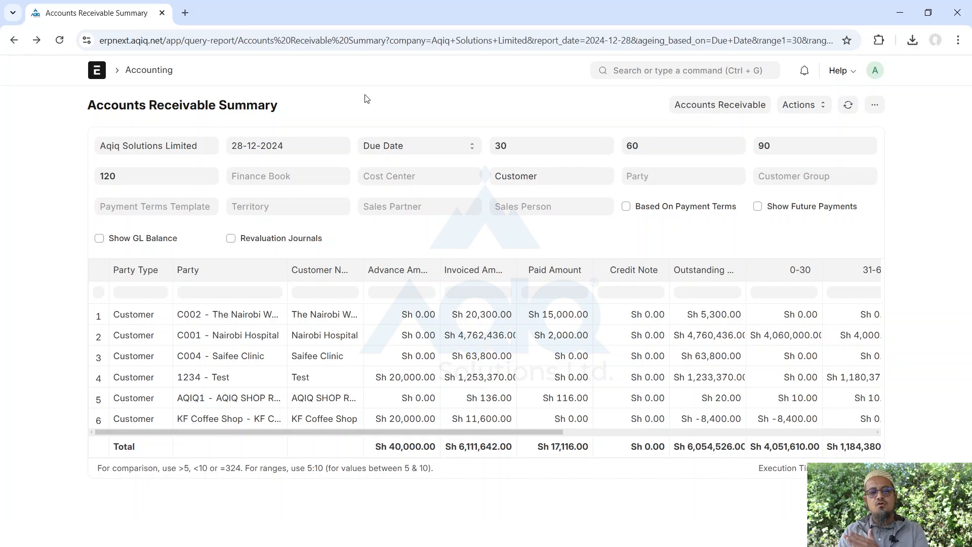
Go to the ERPNext home page and open Financial Reports from the Accounting sidebar
click(94, 76)
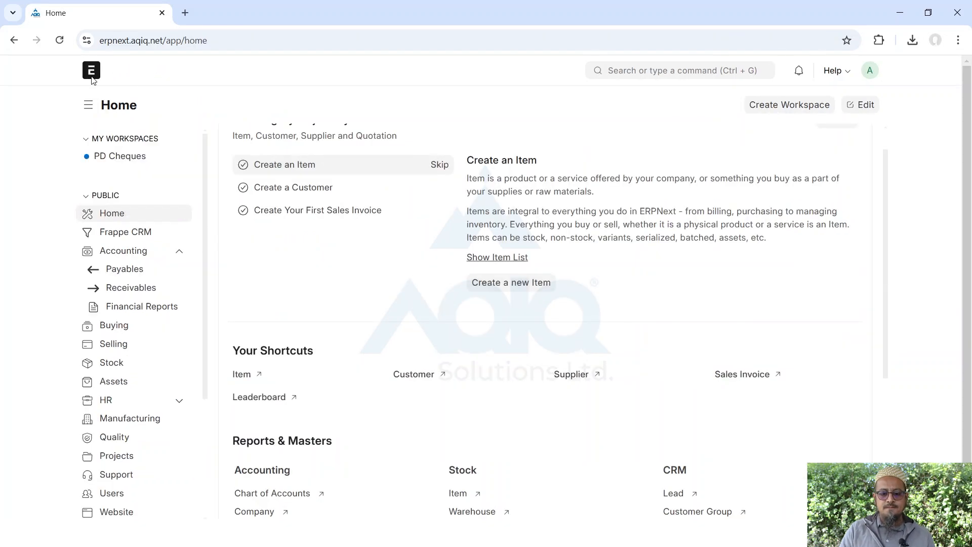
scroll(611, 324, down, 5)
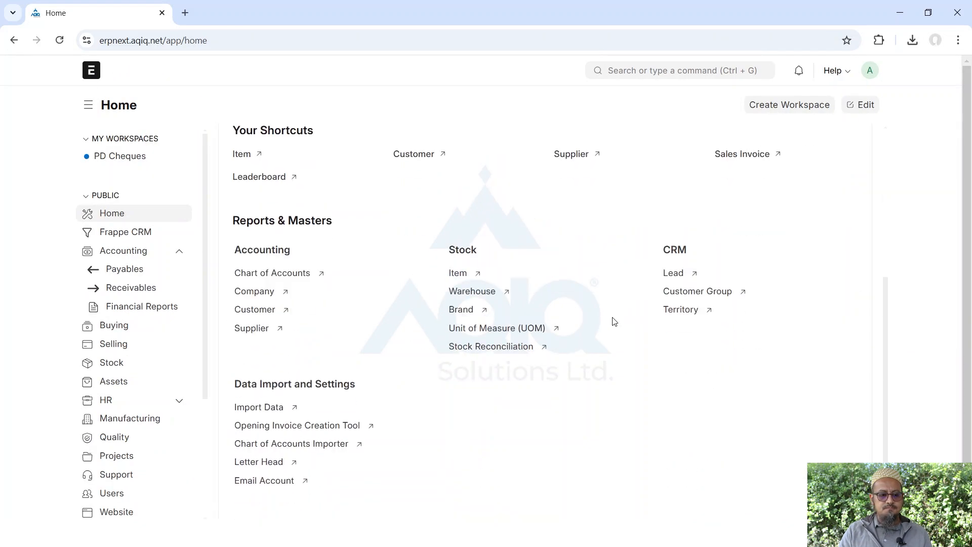
click(142, 310)
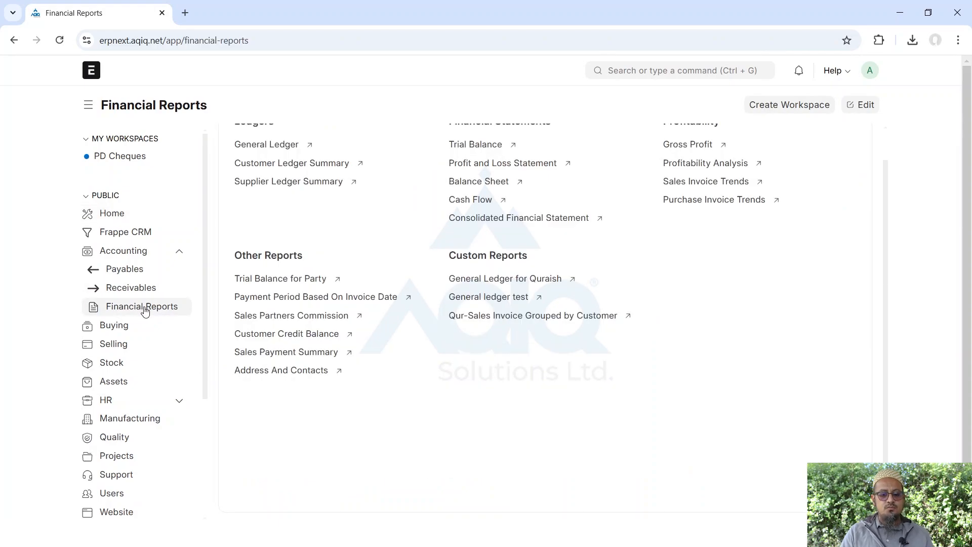
scroll(442, 385, up, 1)
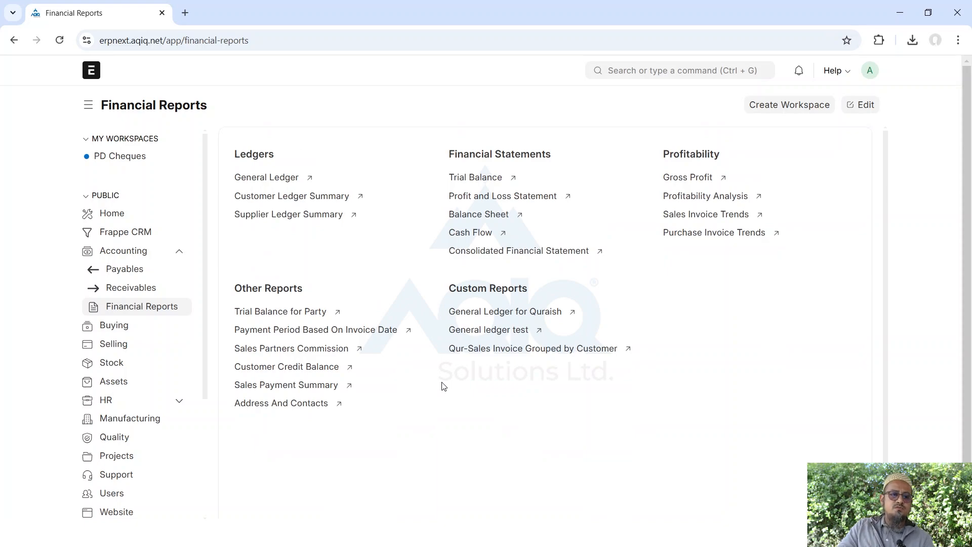
Scroll the 2024 Trial Balance to its Sh 266,099,624 debit and credit totals, then go back
click(481, 176)
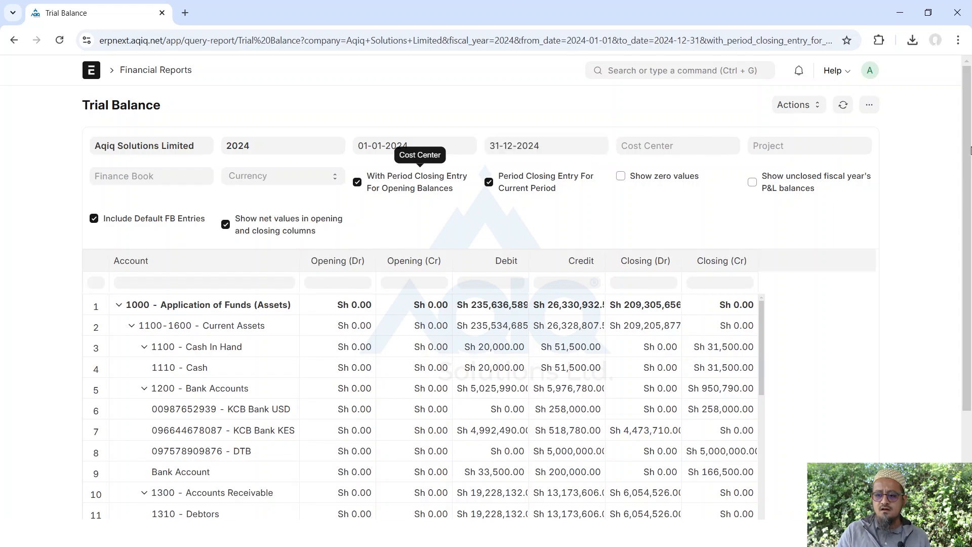
scroll(968, 148, down, 1)
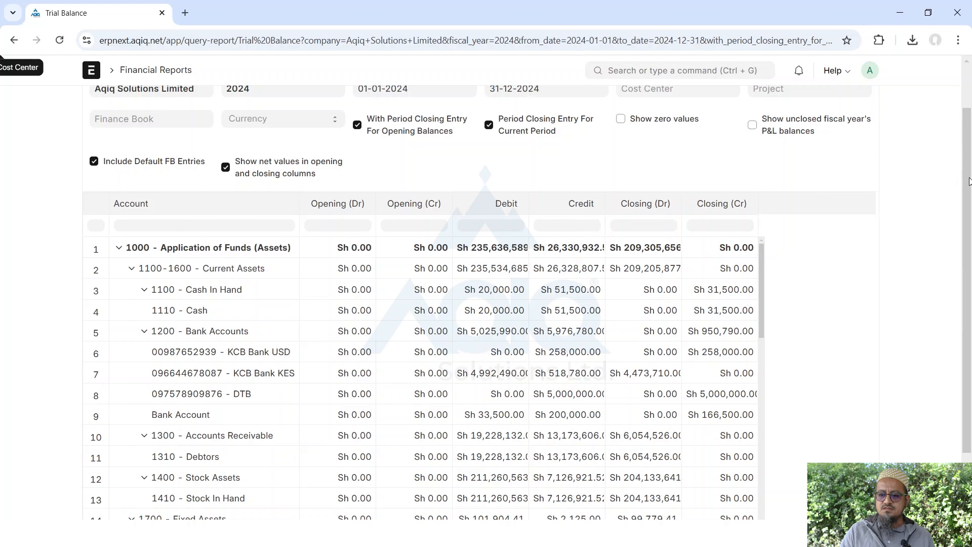
scroll(964, 251, down, 2)
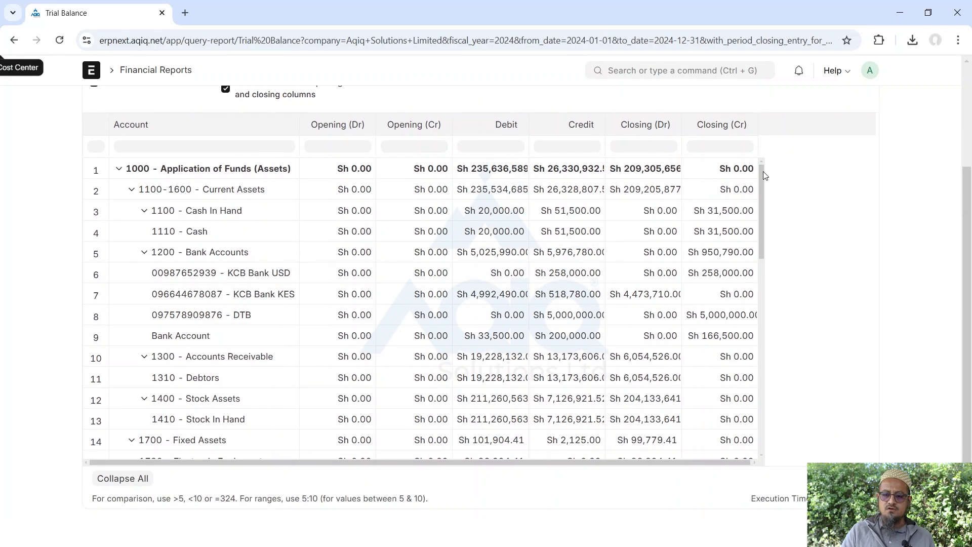
drag(762, 173, 758, 439)
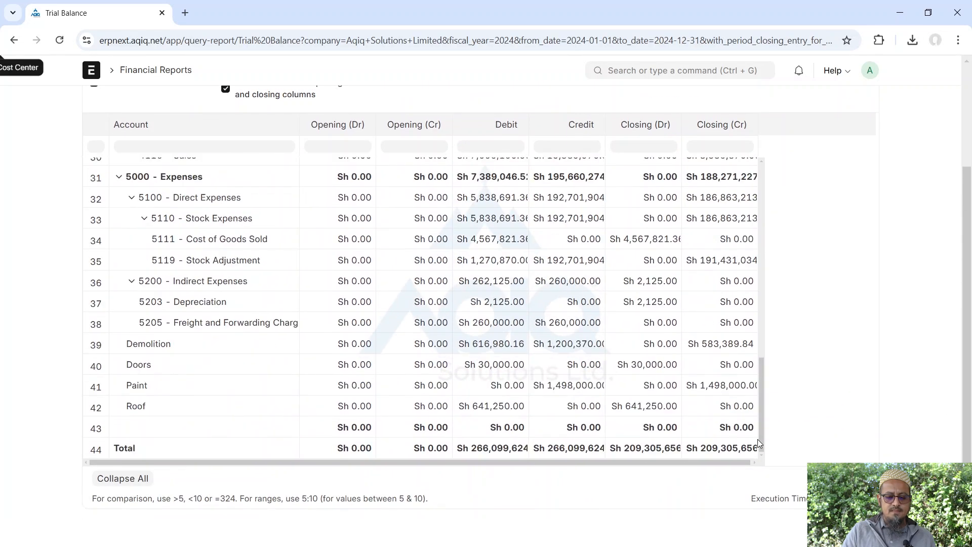
scroll(970, 387, up, 3)
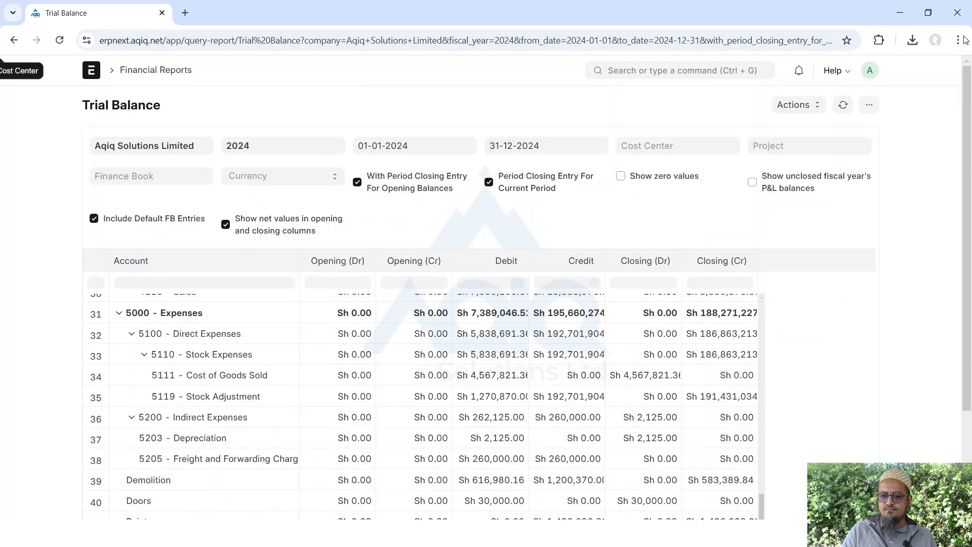
click(14, 40)
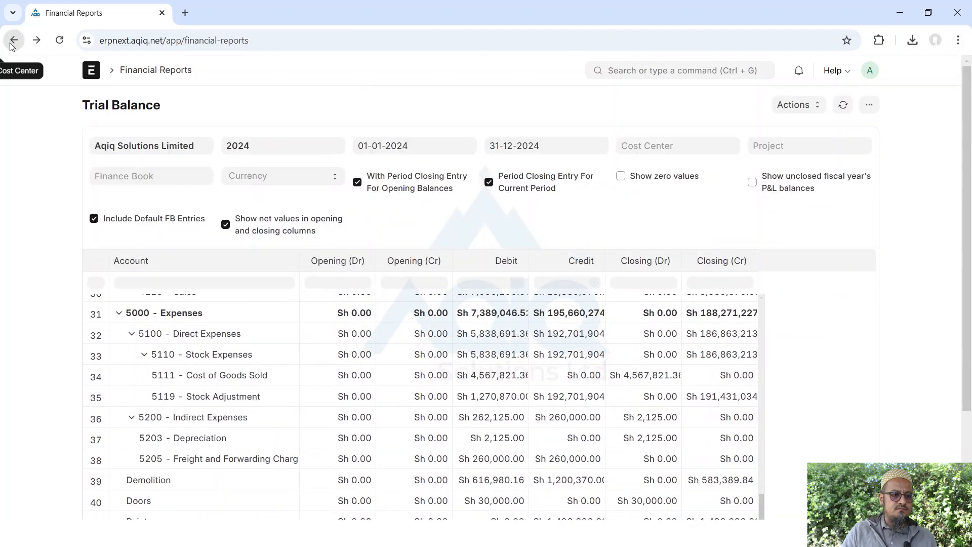
Open the 2024 Profit and Loss Statement and scroll through it
click(503, 202)
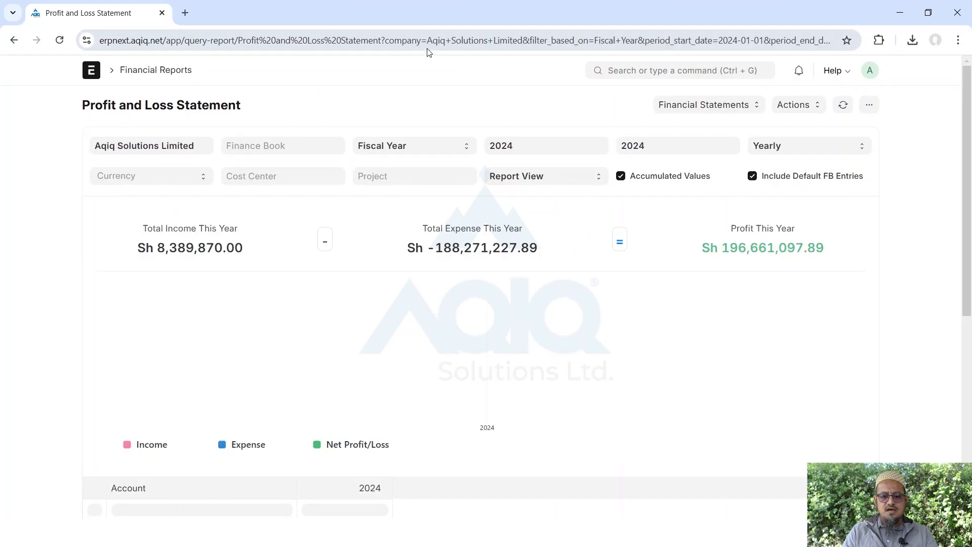
drag(968, 235, 949, 417)
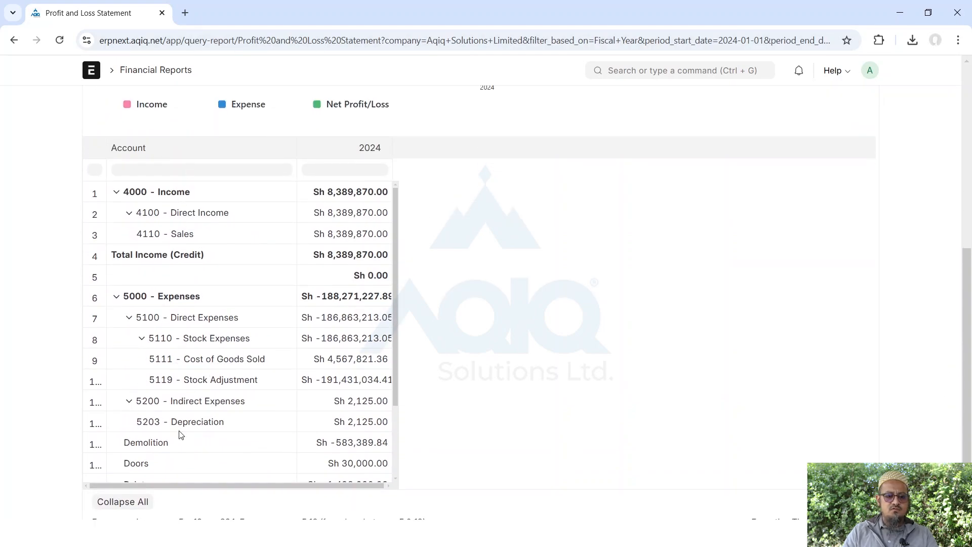
scroll(182, 434, down, 3)
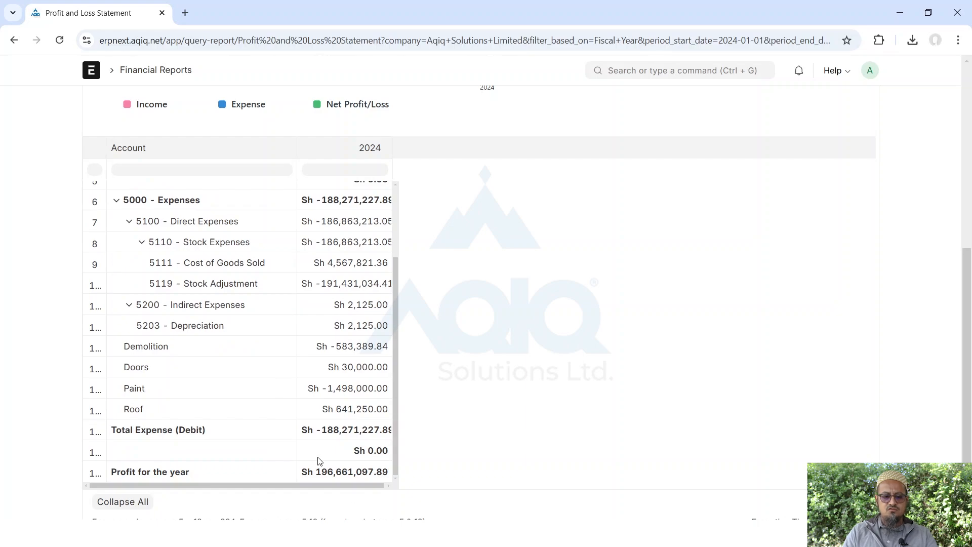
scroll(614, 403, up, 7)
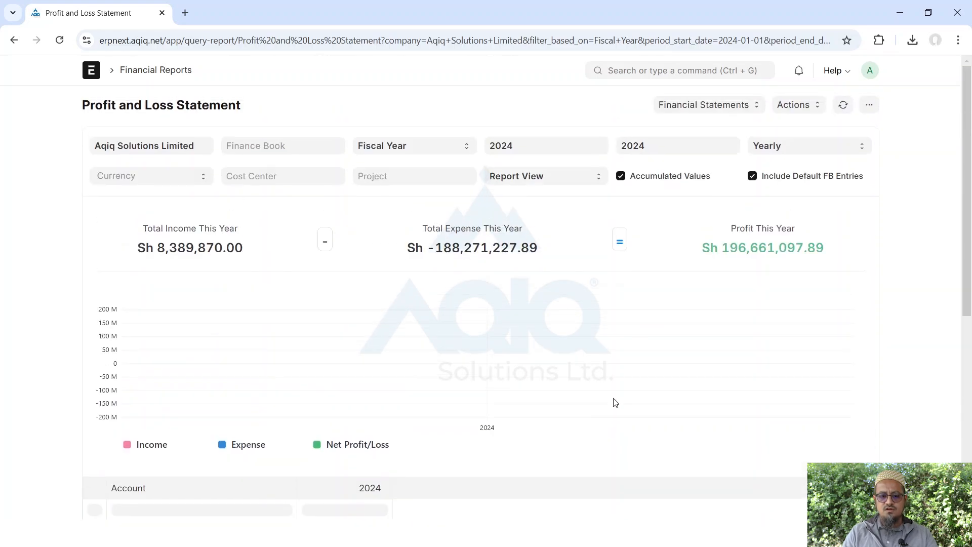
Filter the report to project PROJ-0002, review it, then remove the project filter
click(384, 178)
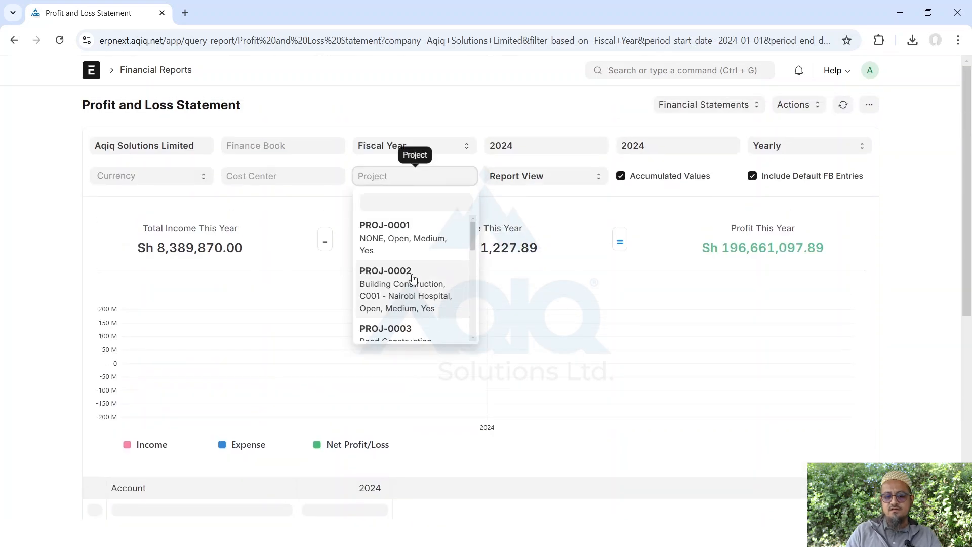
click(439, 293)
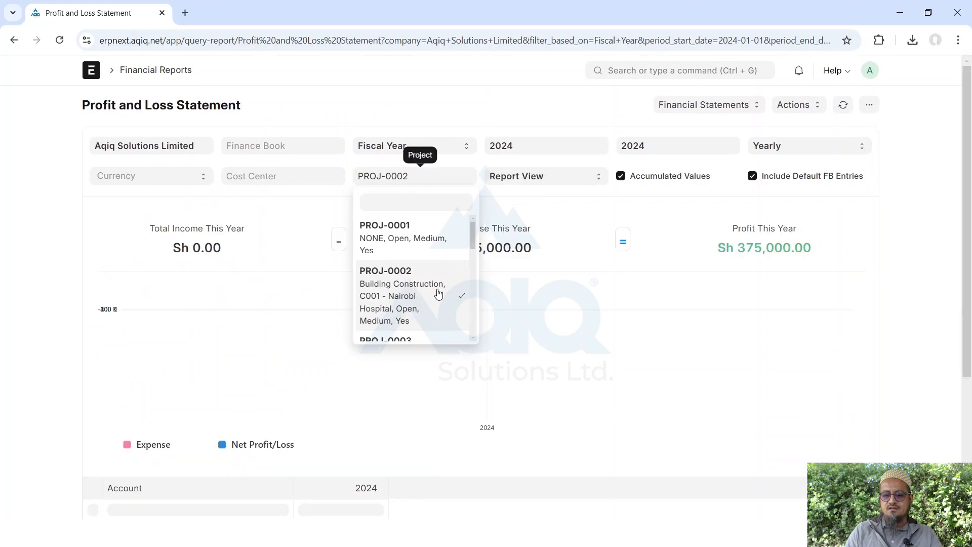
click(921, 252)
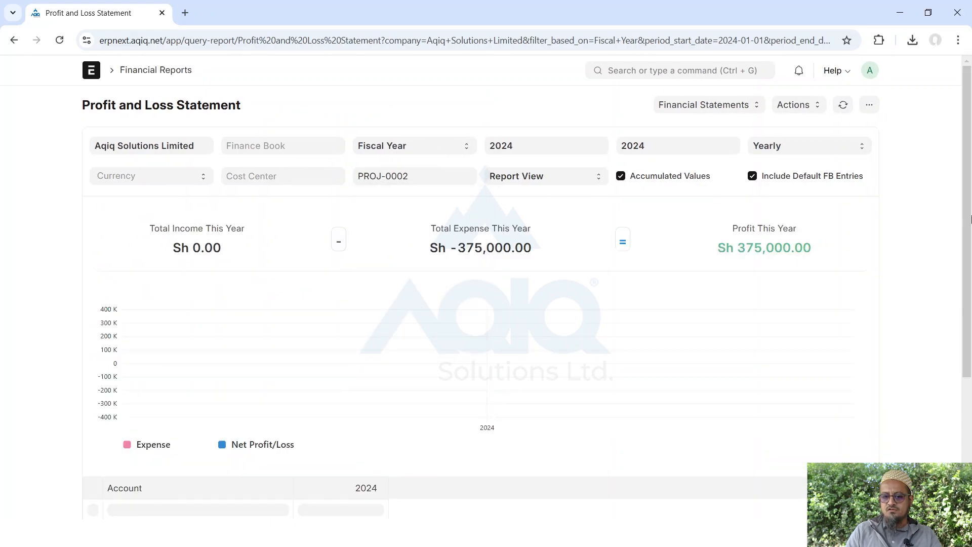
drag(966, 217, 953, 421)
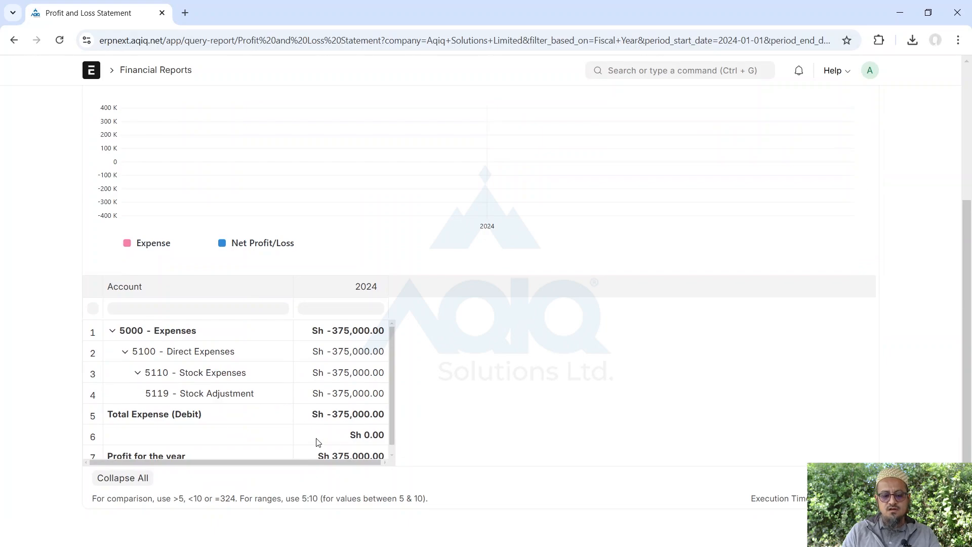
scroll(318, 430, down, 1)
scroll(319, 431, up, 1)
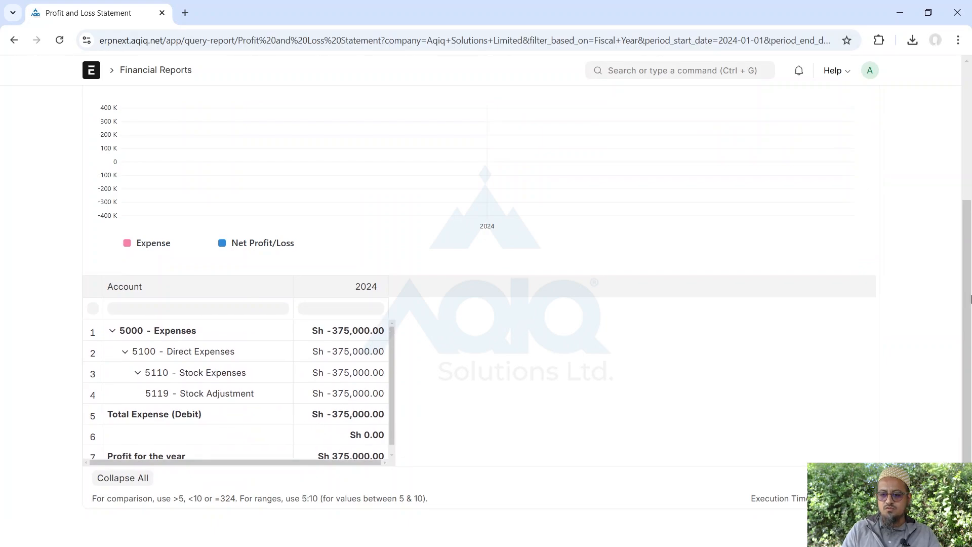
drag(969, 302, 944, 166)
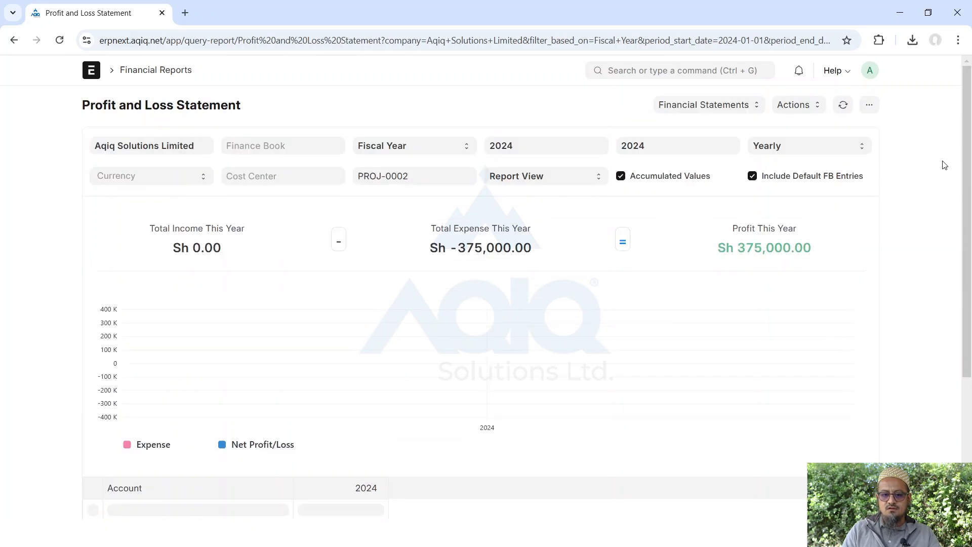
click(398, 178)
click(408, 302)
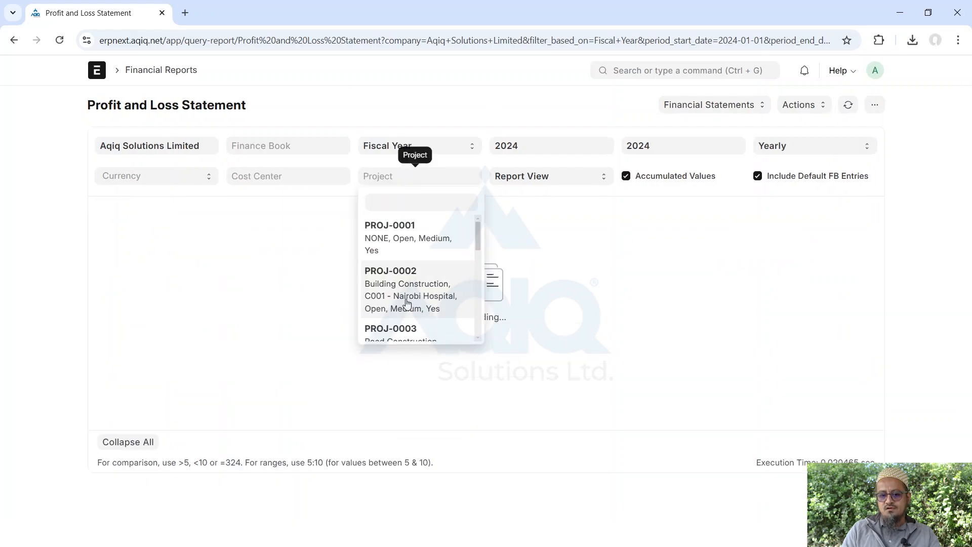
click(961, 265)
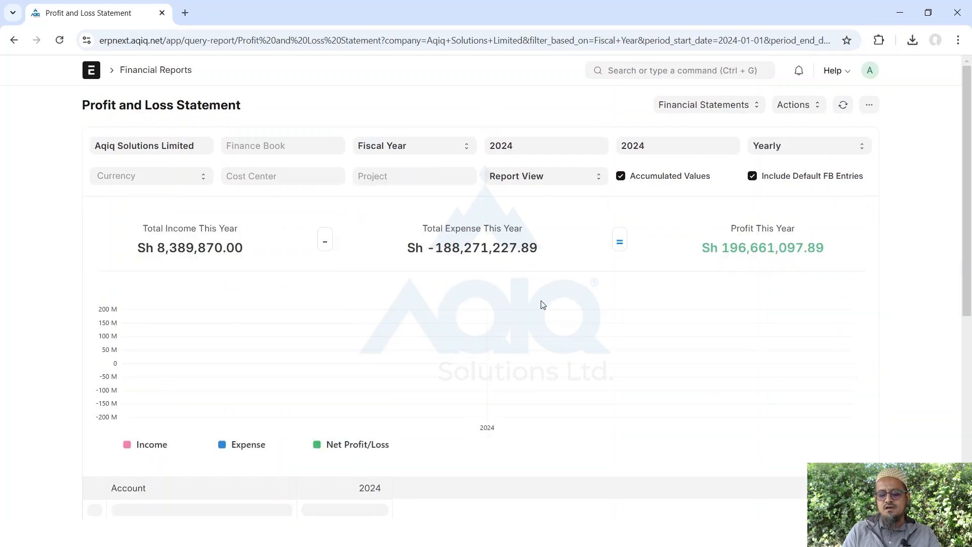
Browse the Cost Center choices and close them without selecting one
click(246, 186)
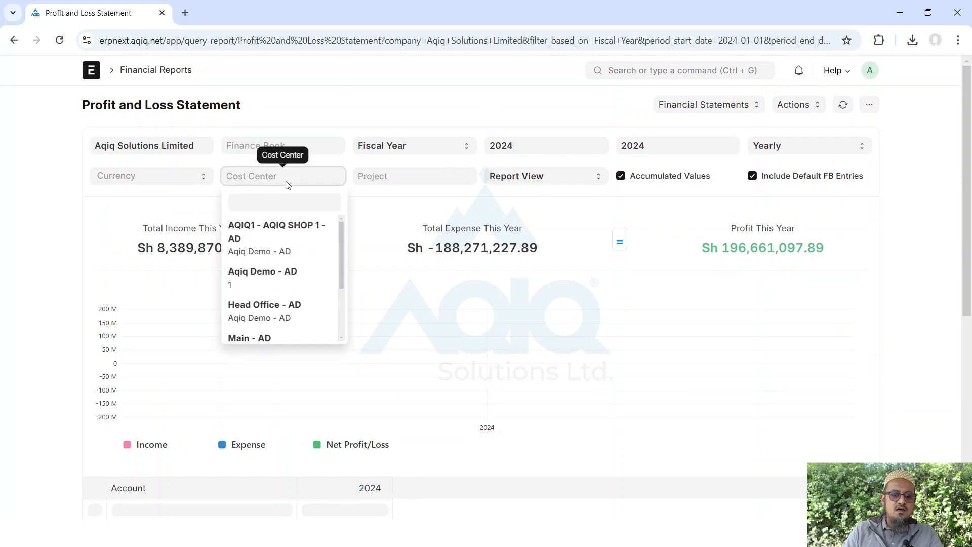
drag(339, 244, 314, 212)
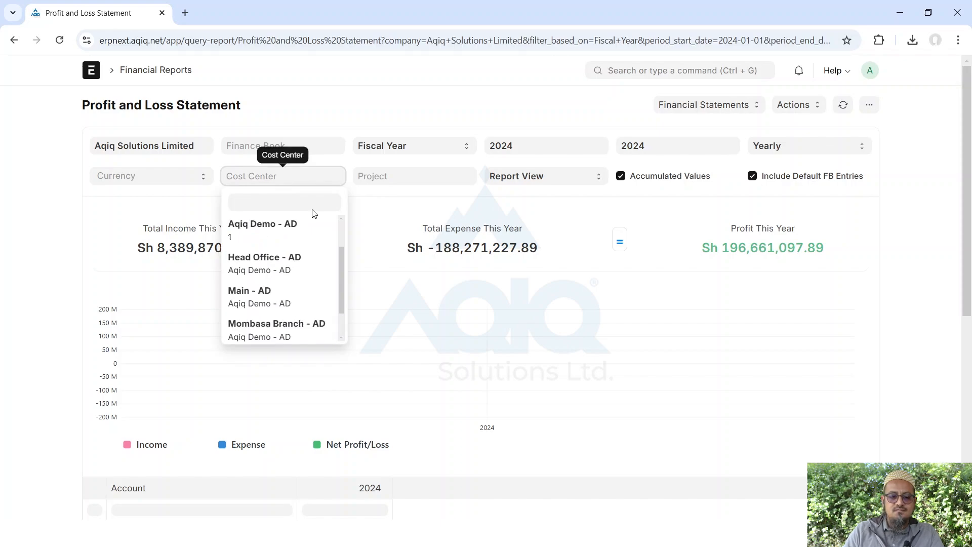
click(18, 115)
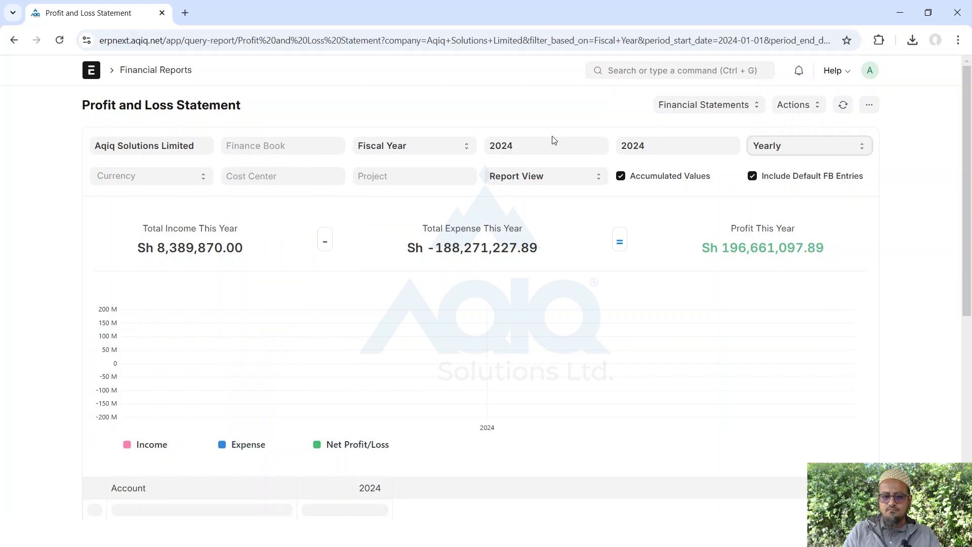
Change the Profit and Loss End Year from 2024 to 2025
click(653, 143)
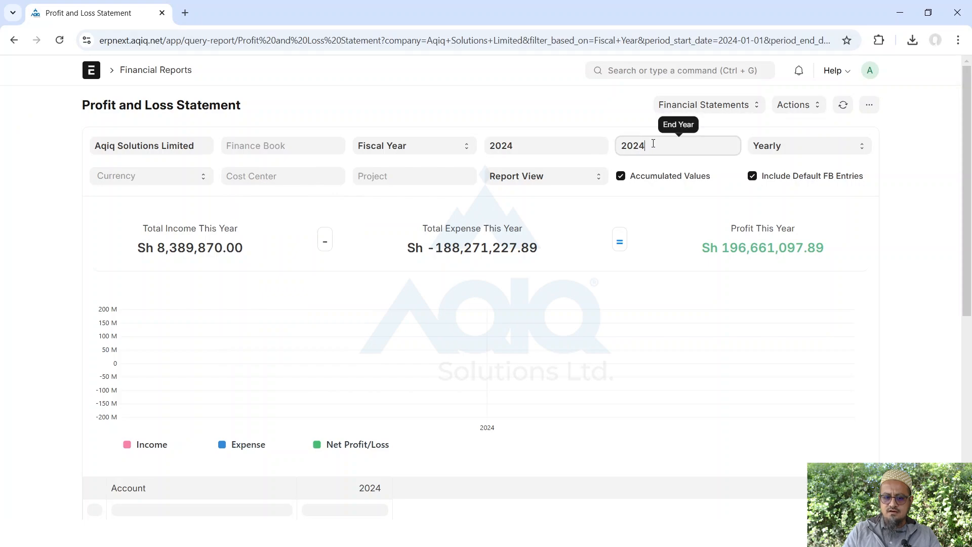
key(BackSpace)
text(5)
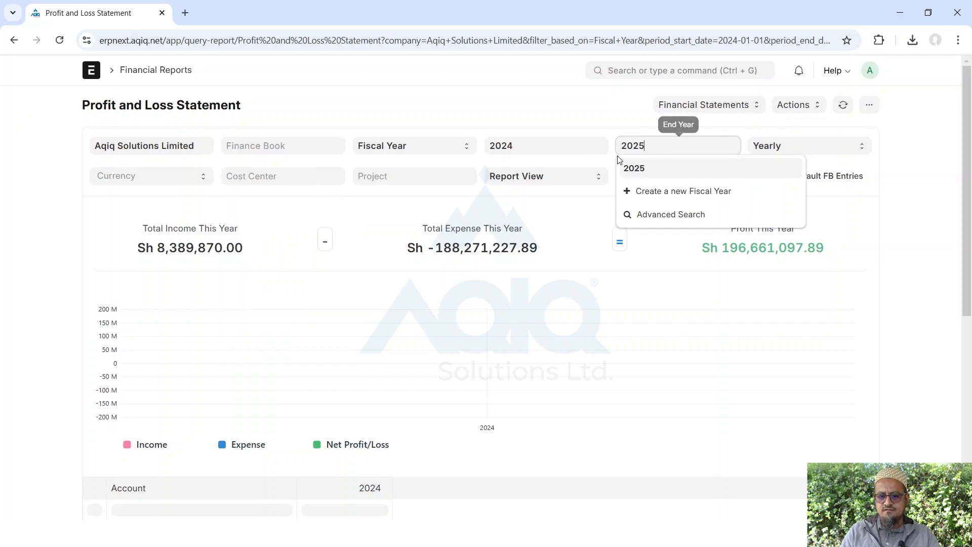
click(651, 171)
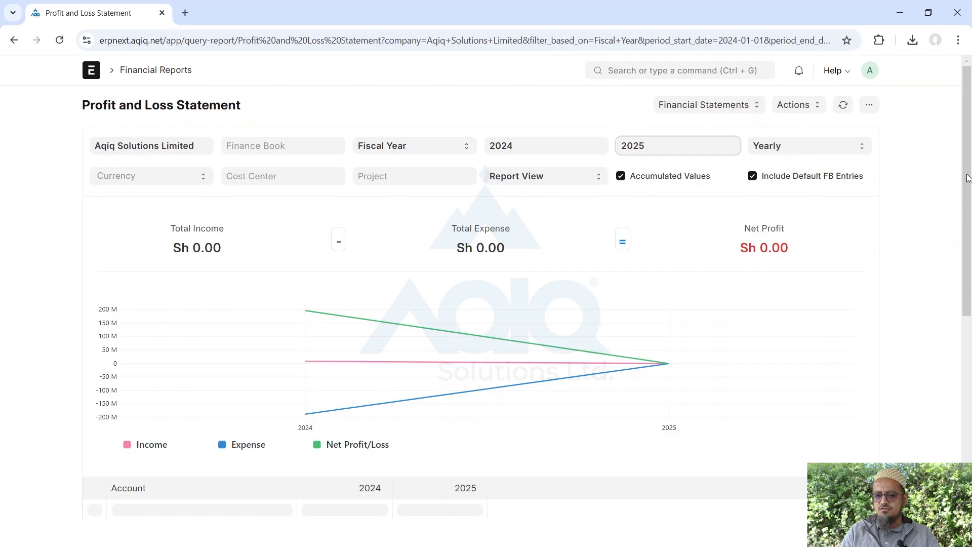
Scroll through the updated Profit and Loss table, then return to Financial Reports
drag(968, 180, 970, 362)
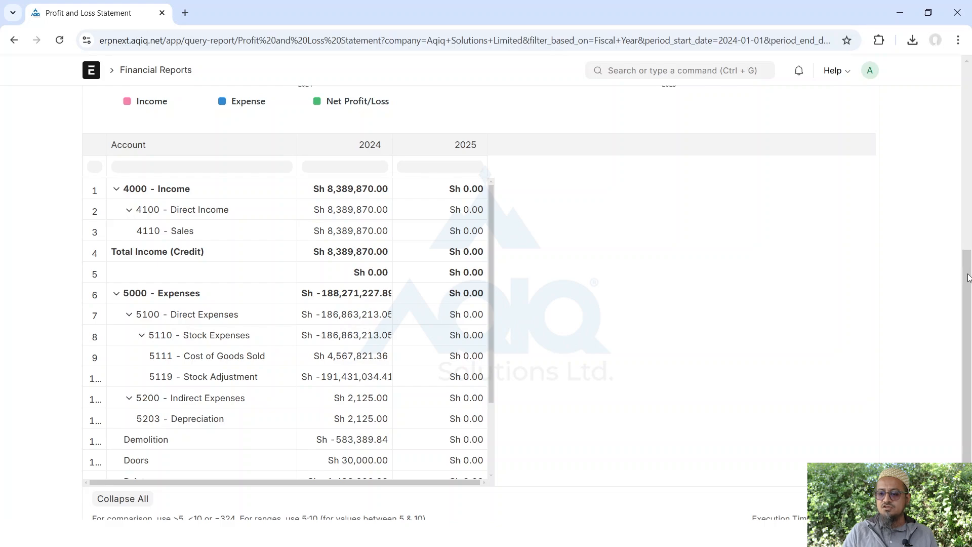
drag(965, 276, 970, 60)
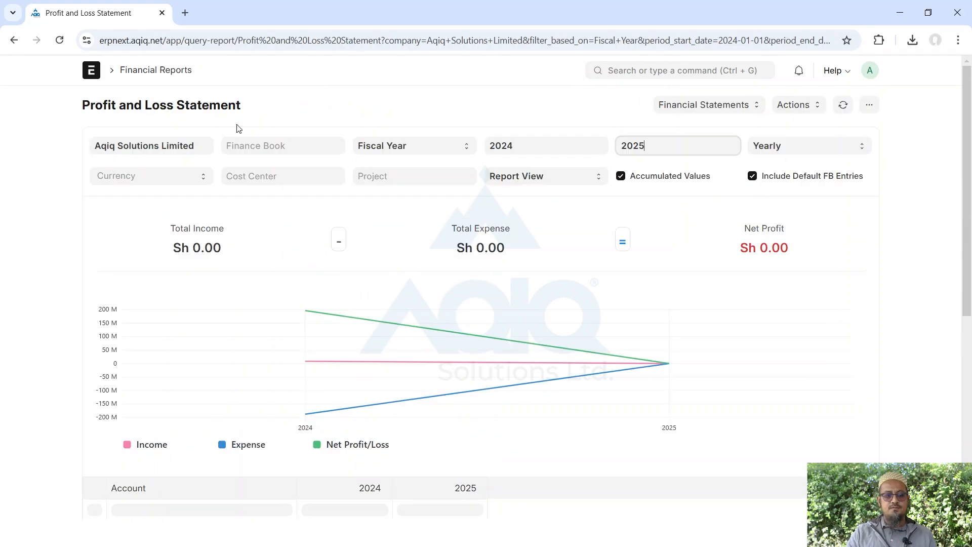
click(171, 73)
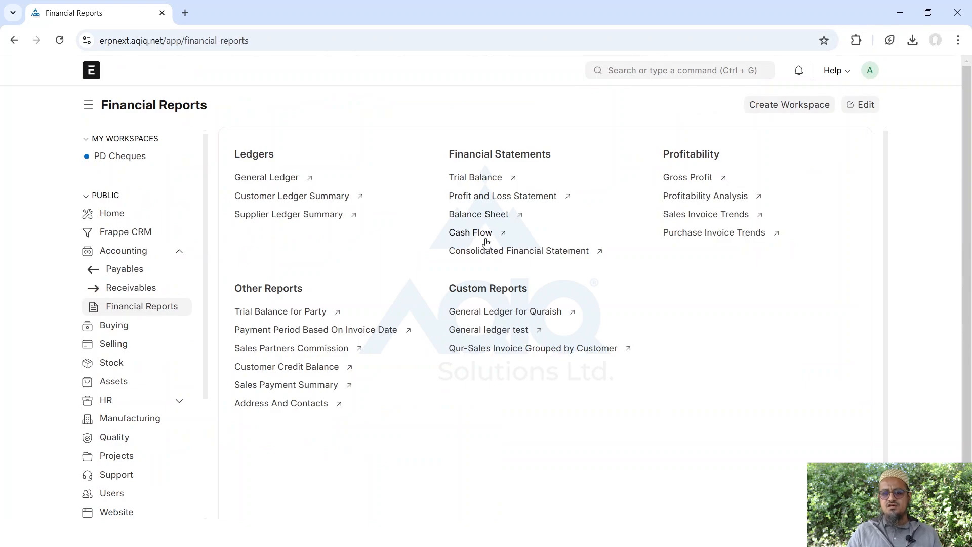
Glance at the Balance Sheet report, then go back to Financial Reports
click(485, 216)
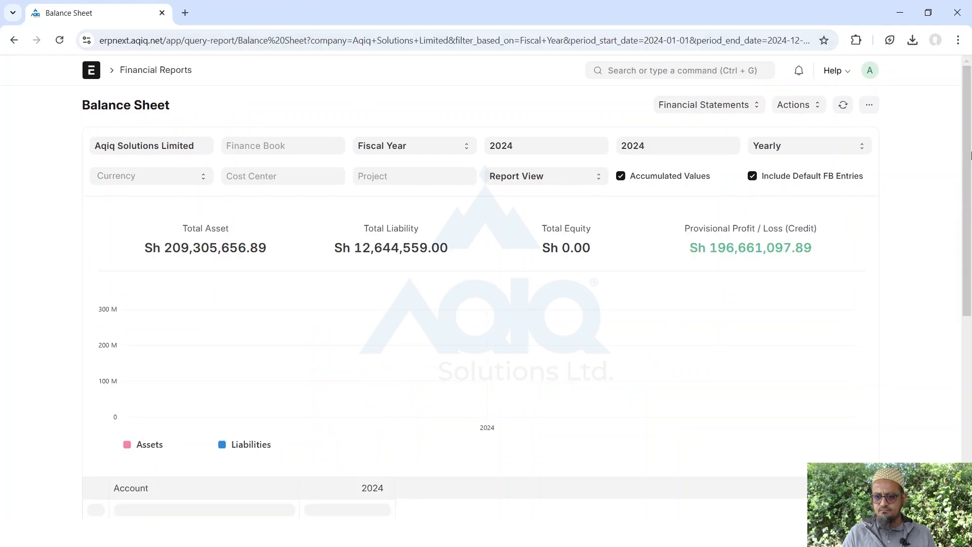
drag(968, 150, 936, 7)
click(13, 40)
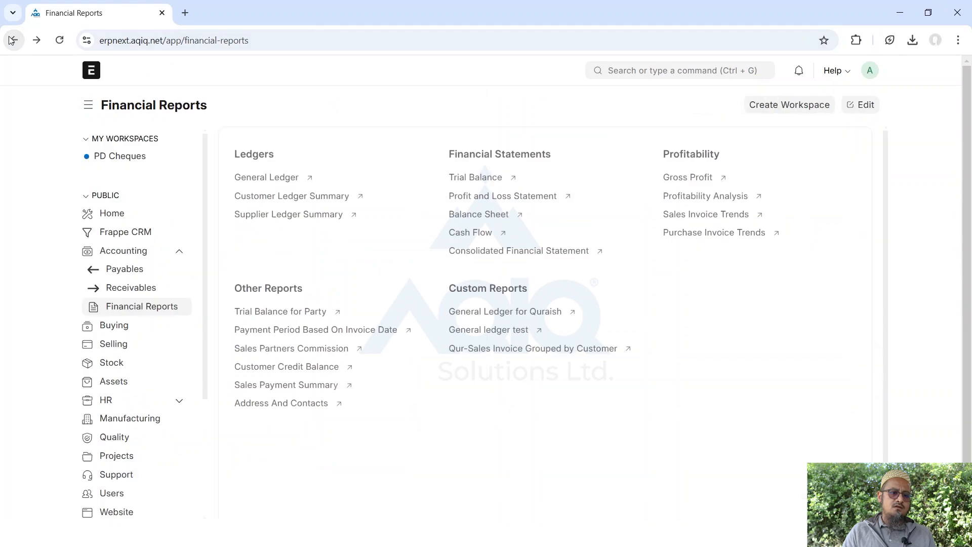
Search 'ratio', view the 2024 Financial Ratios report (Debt Equity Ratio 0.064), then go back
click(672, 69)
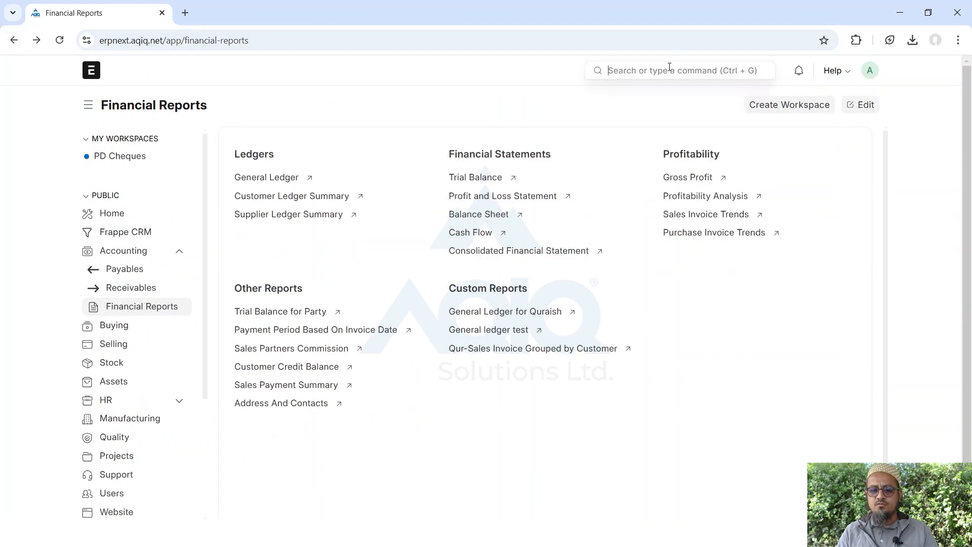
text(ratio)
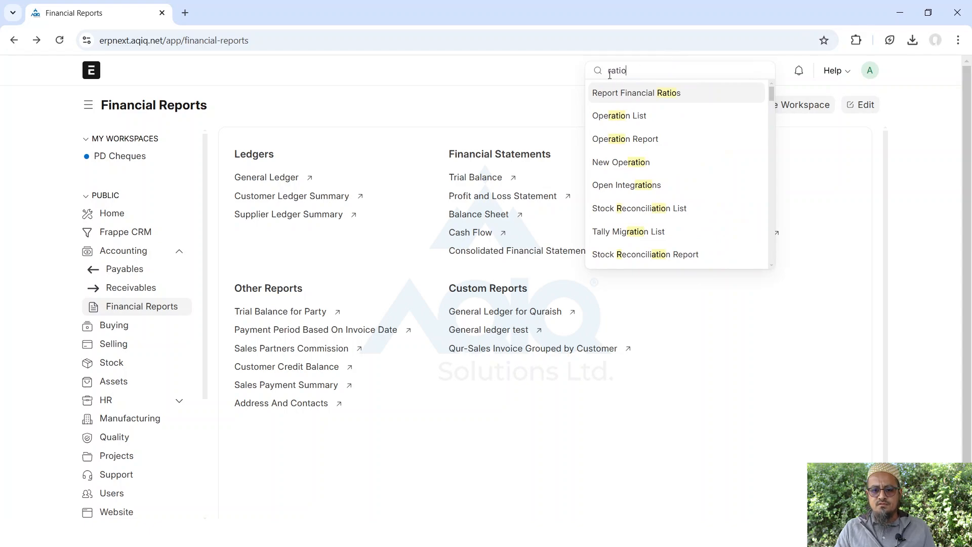
click(626, 100)
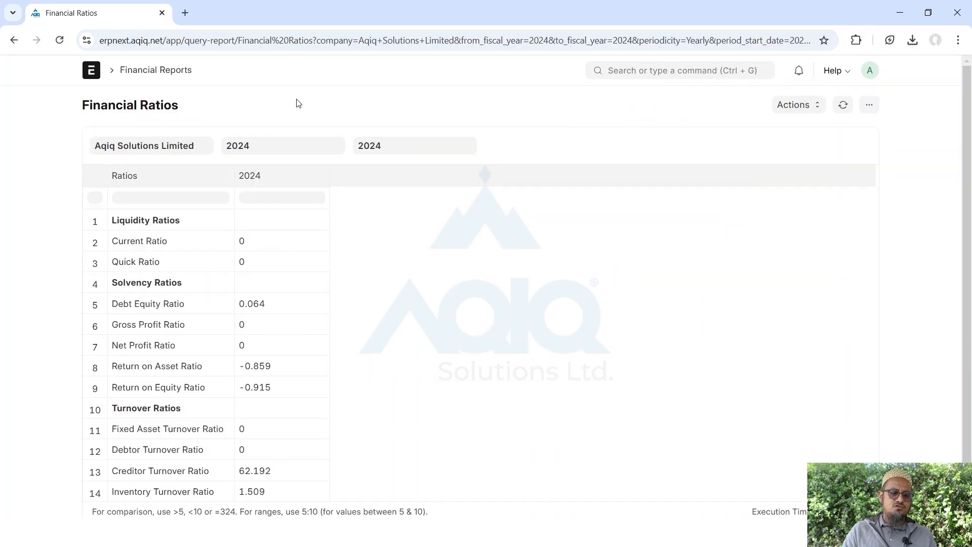
scroll(438, 374, down, 1)
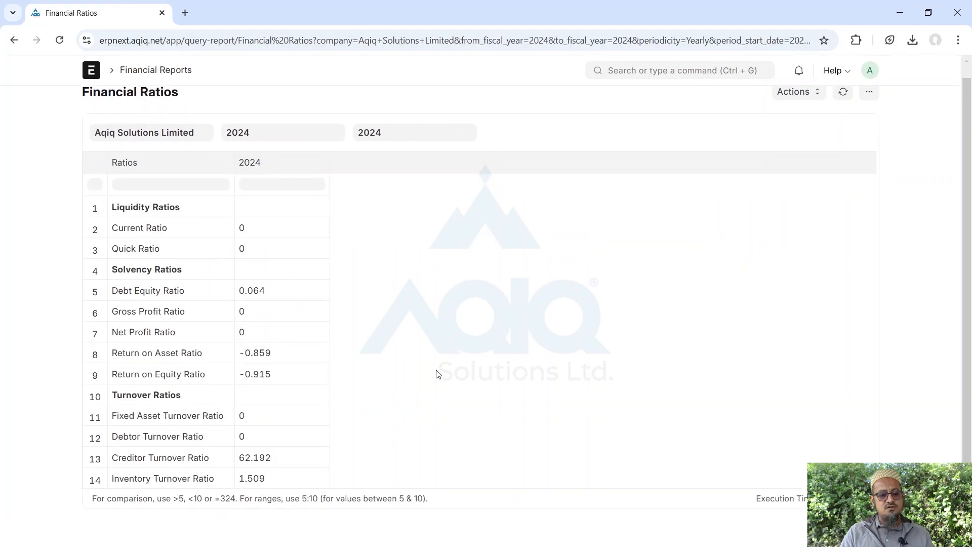
scroll(438, 375, up, 1)
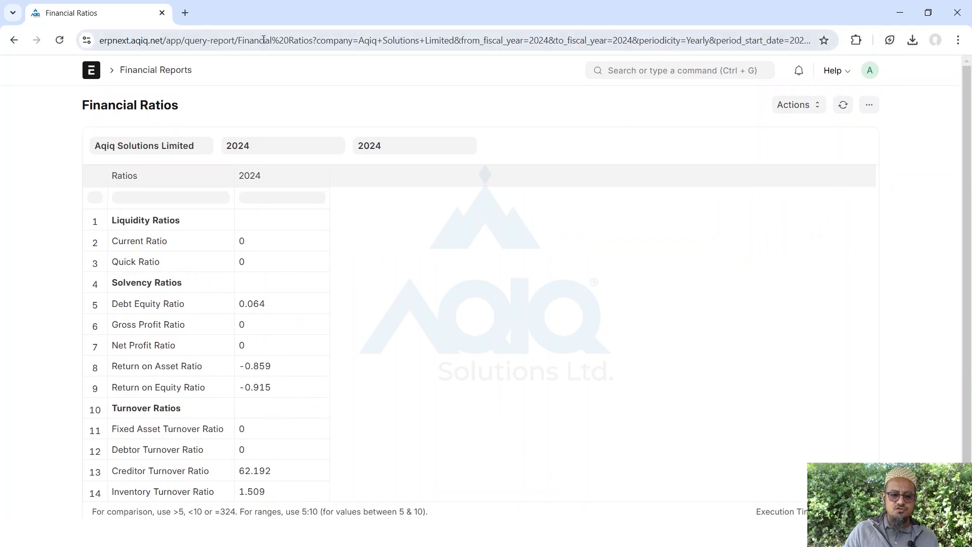
click(14, 40)
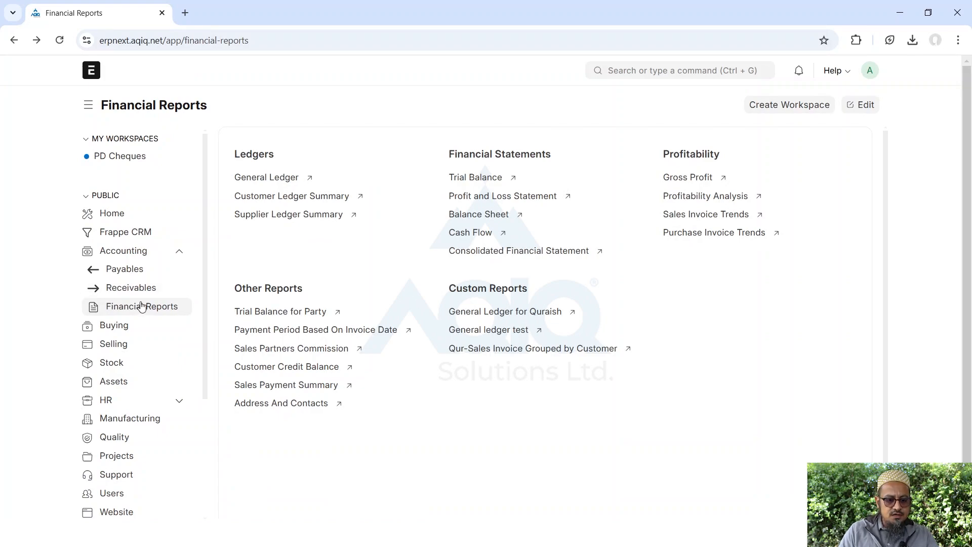
click(263, 312)
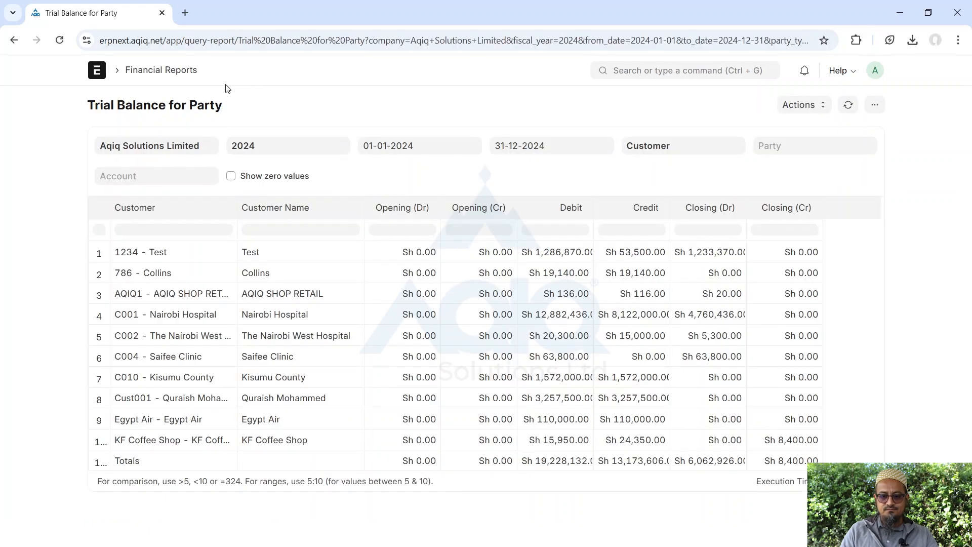
click(786, 149)
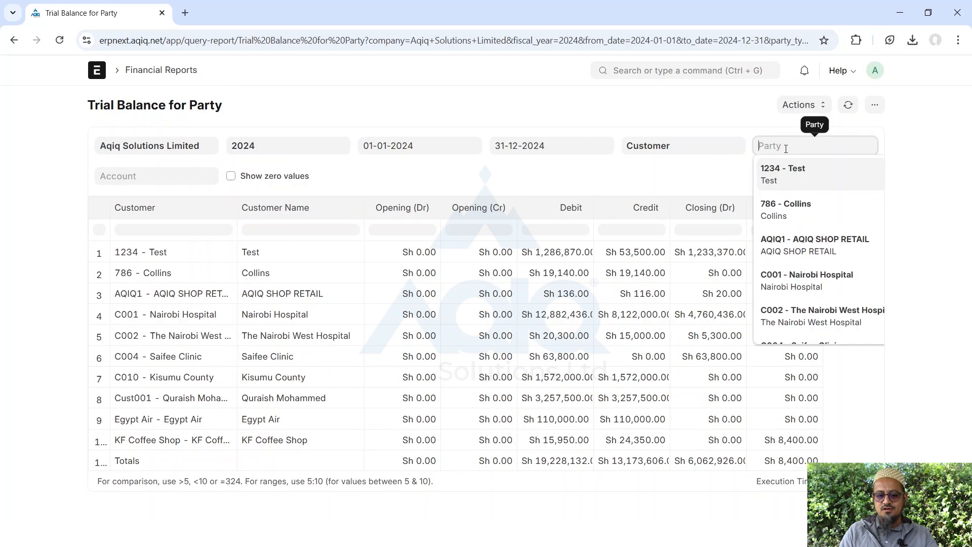
click(775, 211)
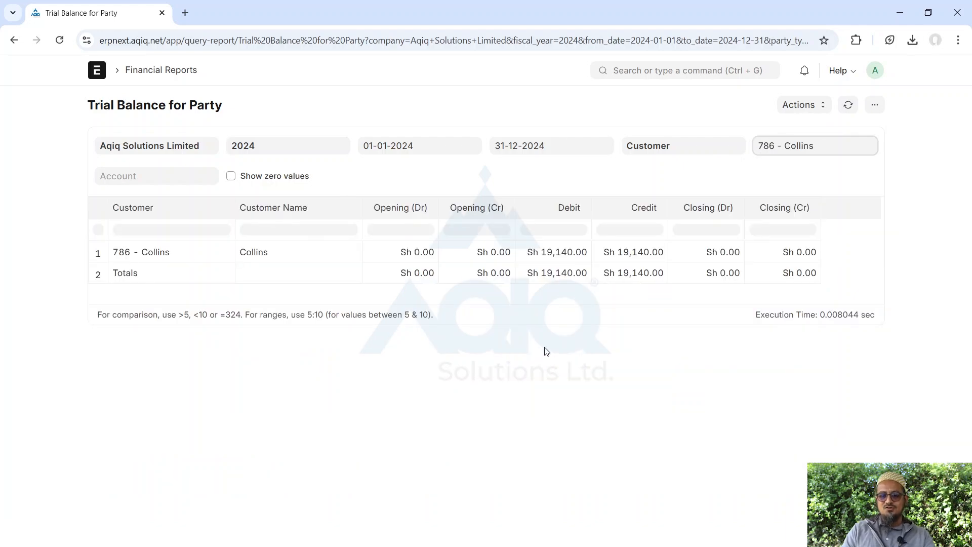
click(15, 40)
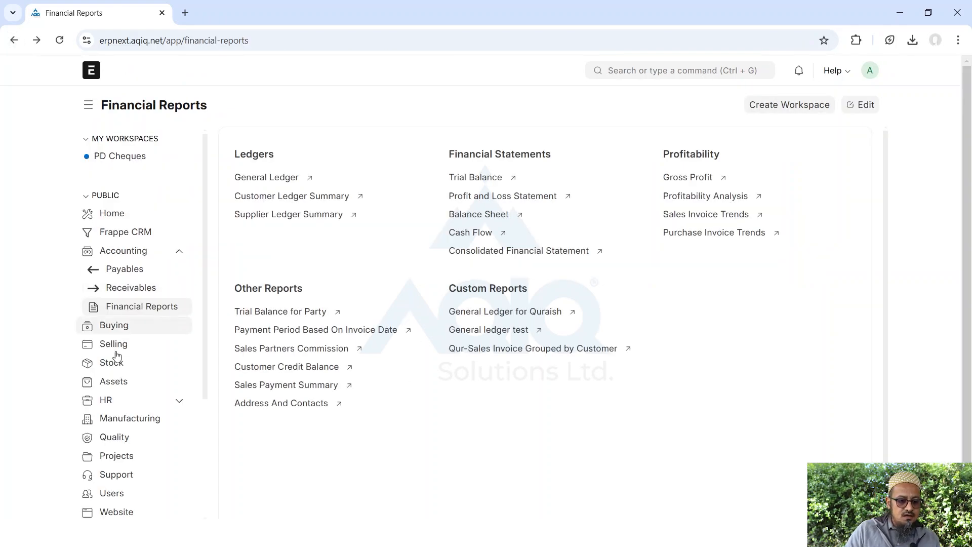
Open a new Payment Reconciliation form by searching 'payment recon'
click(124, 293)
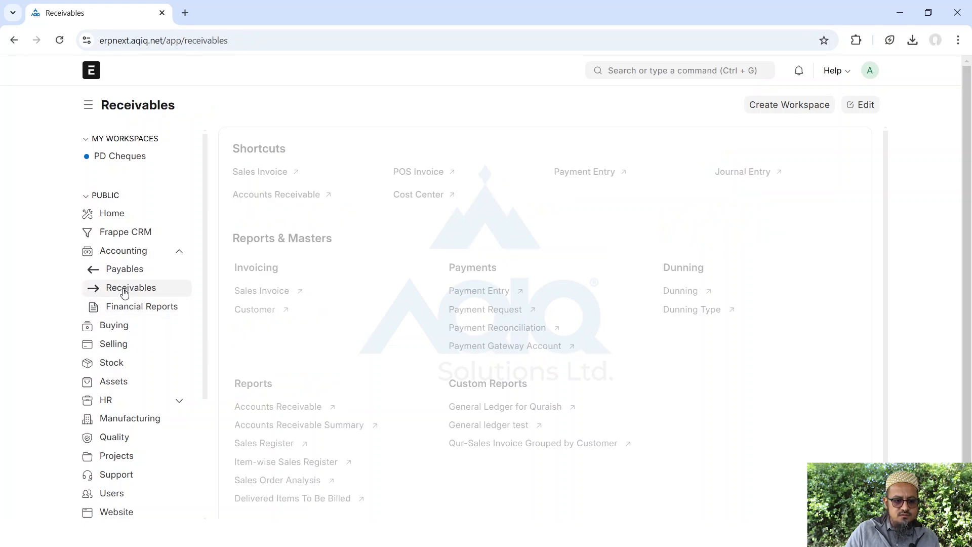
click(499, 329)
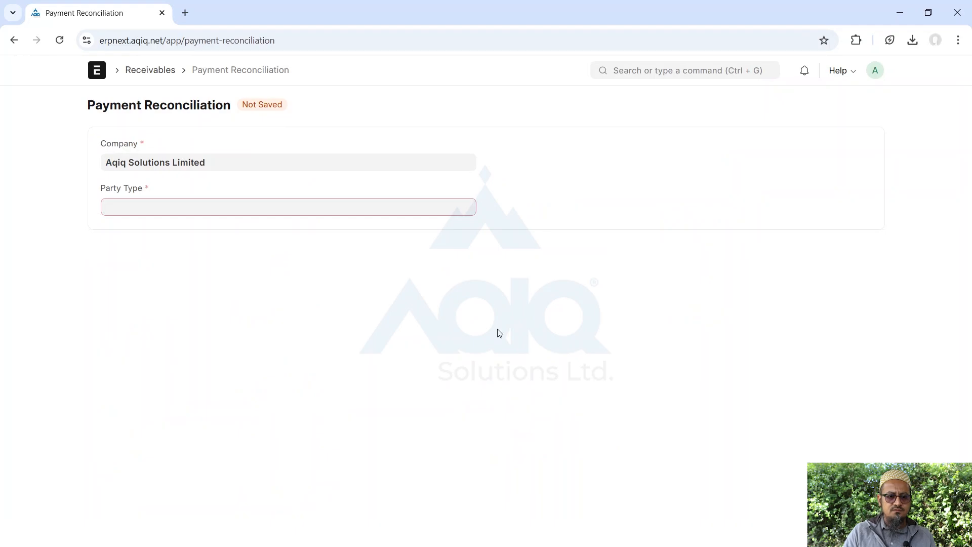
click(96, 74)
click(628, 70)
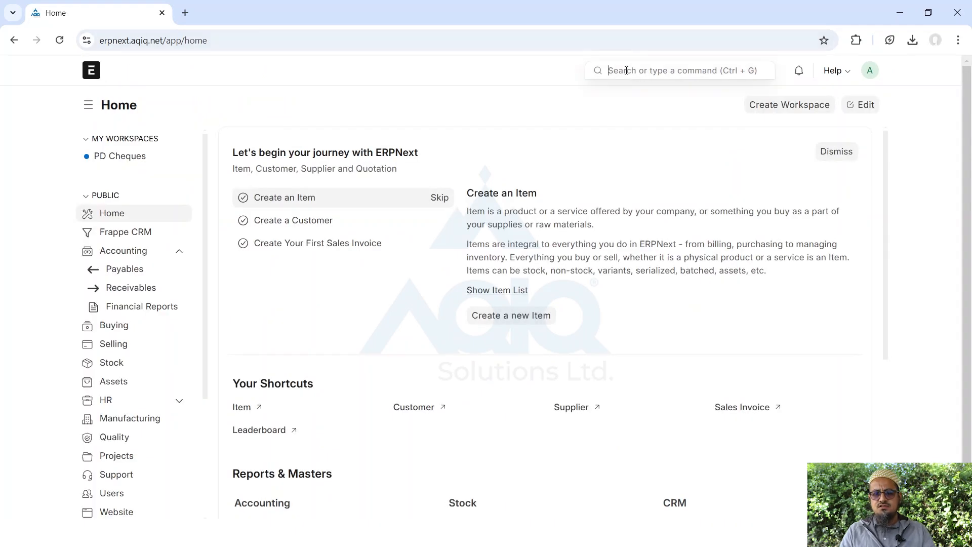
text(payment recon)
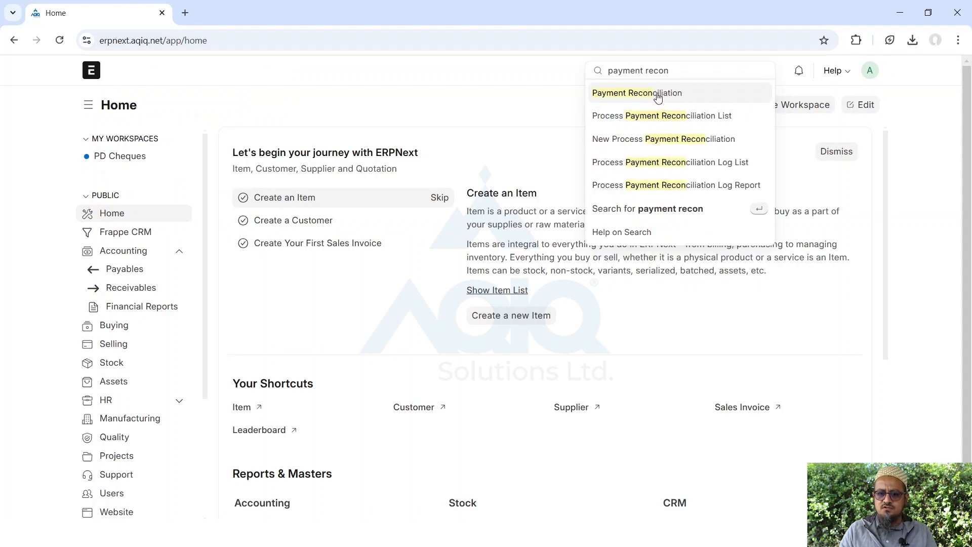
click(659, 96)
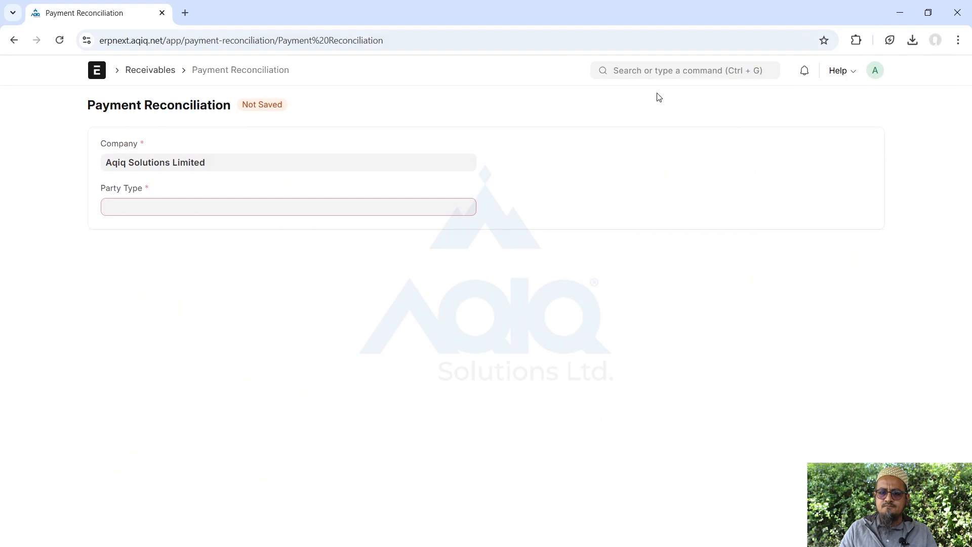
Set party type to Customer and choose the customer, filling account 1310 - Debtors - AD
click(151, 204)
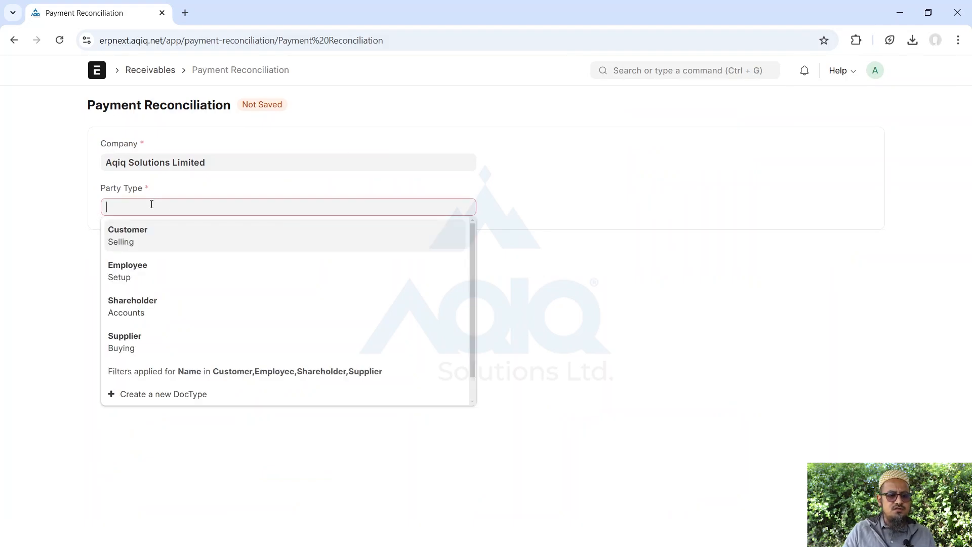
click(134, 238)
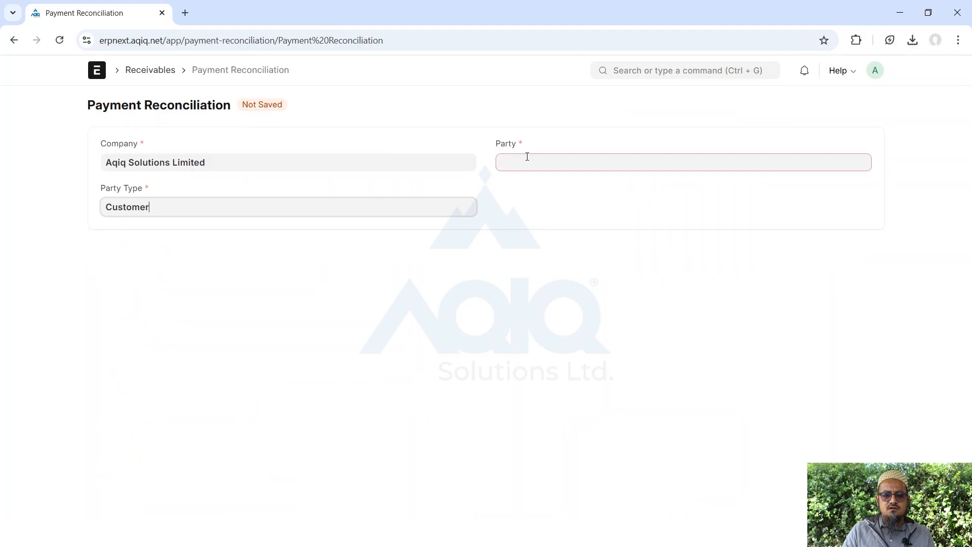
click(527, 156)
text(co)
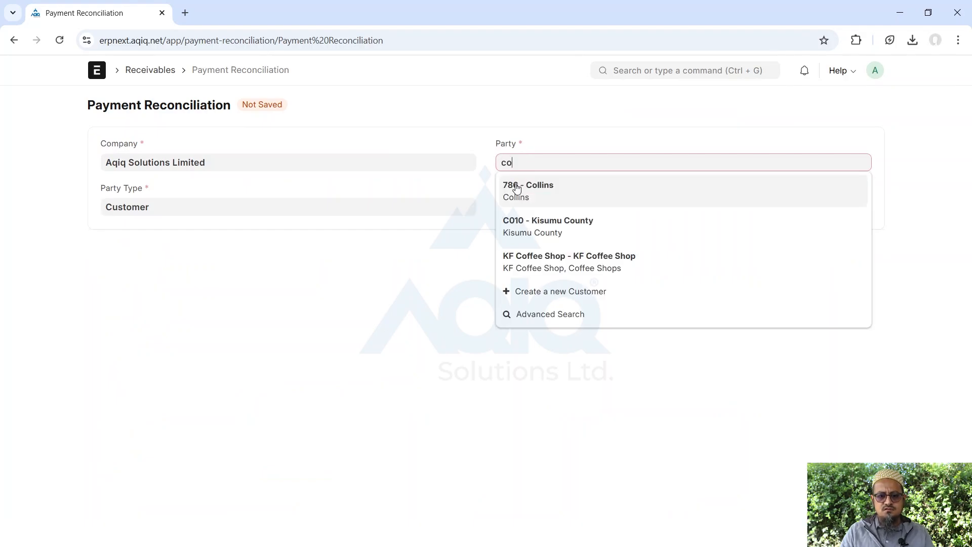
click(527, 188)
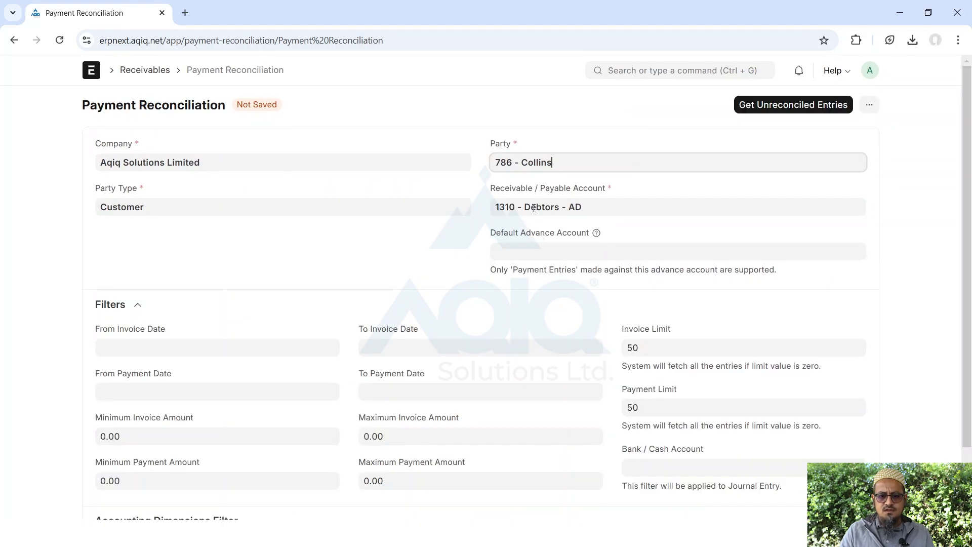
Fetch unreconciled entries, confirm the customer has none, and return to the Home workspace
click(771, 108)
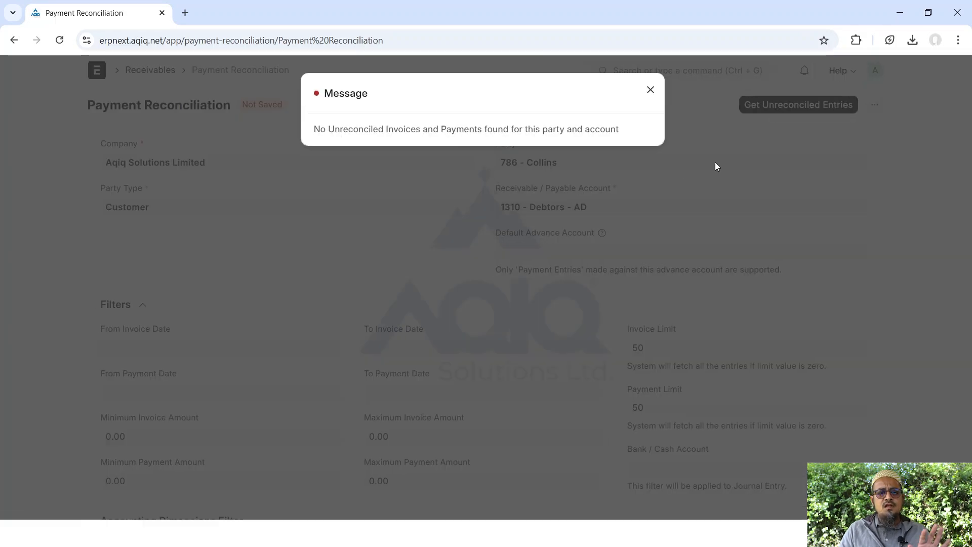
click(651, 91)
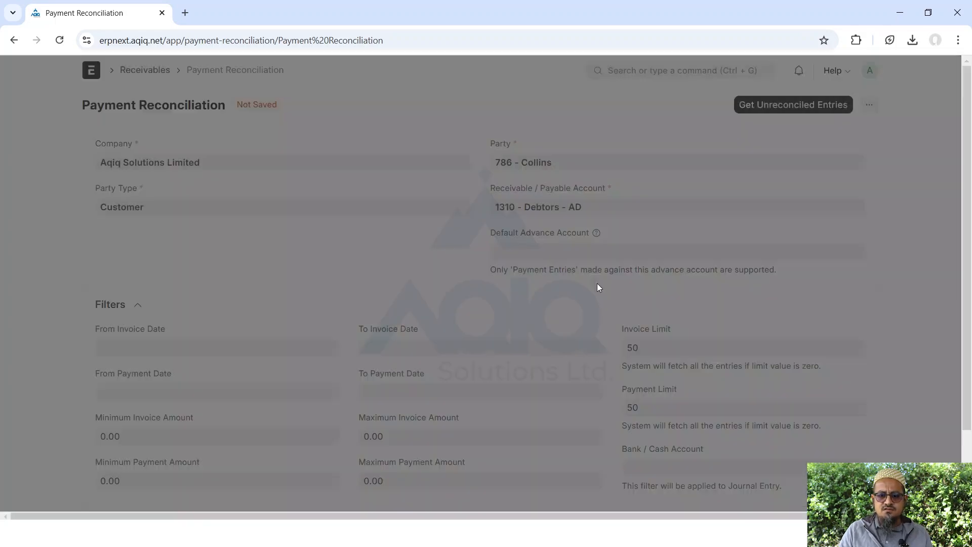
scroll(595, 303, down, 3)
scroll(593, 318, up, 3)
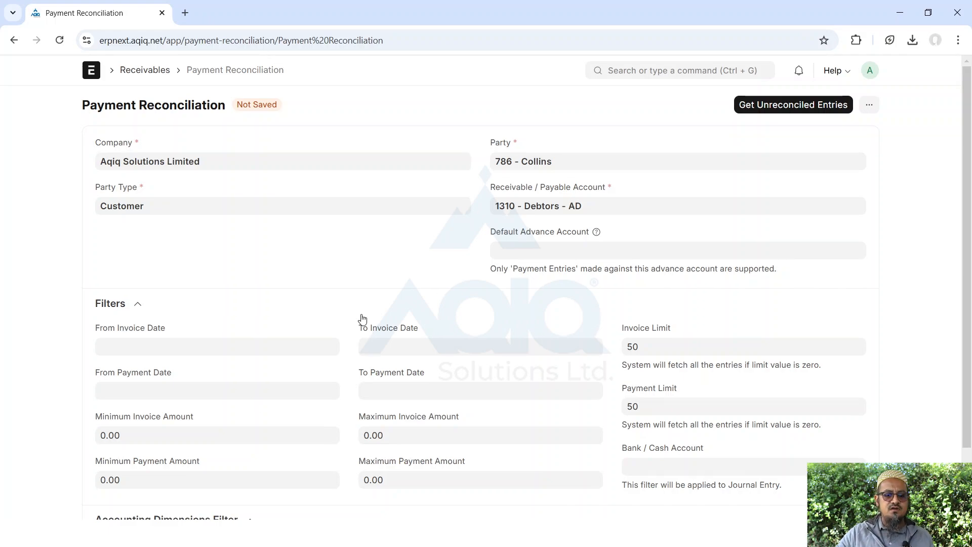
scroll(362, 318, down, 2)
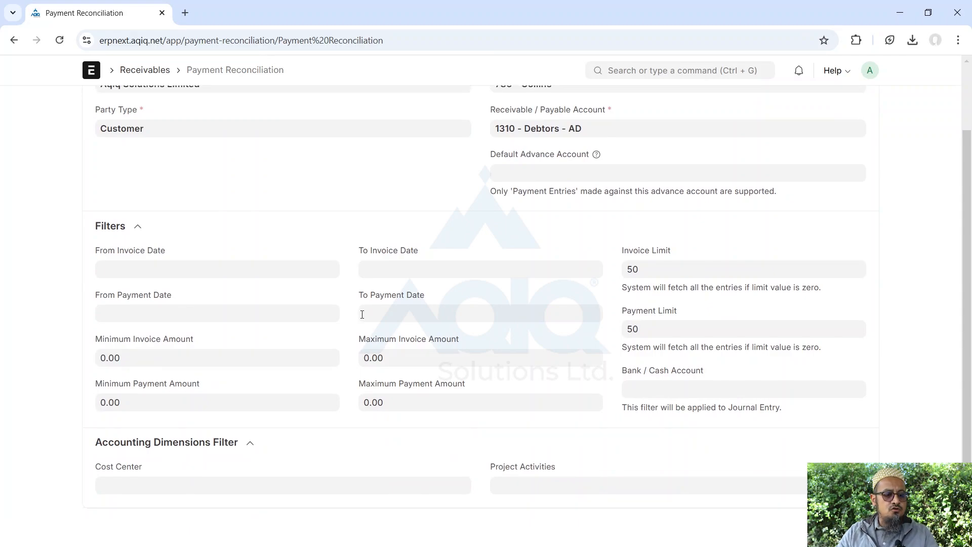
scroll(363, 314, up, 2)
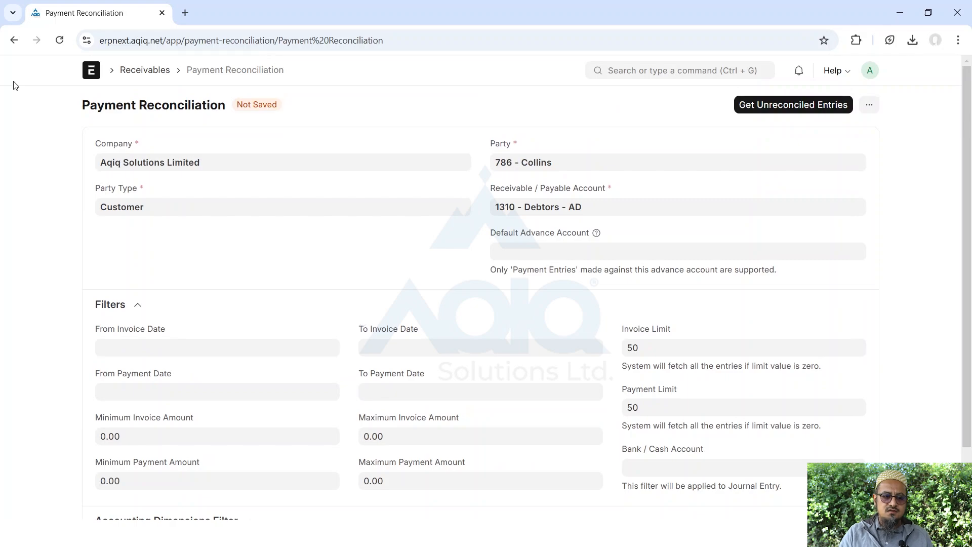
click(92, 71)
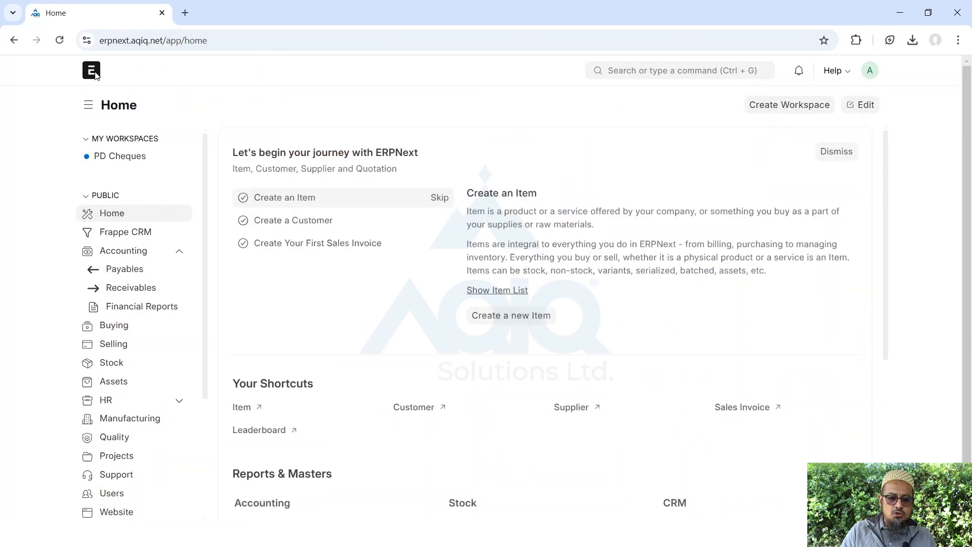